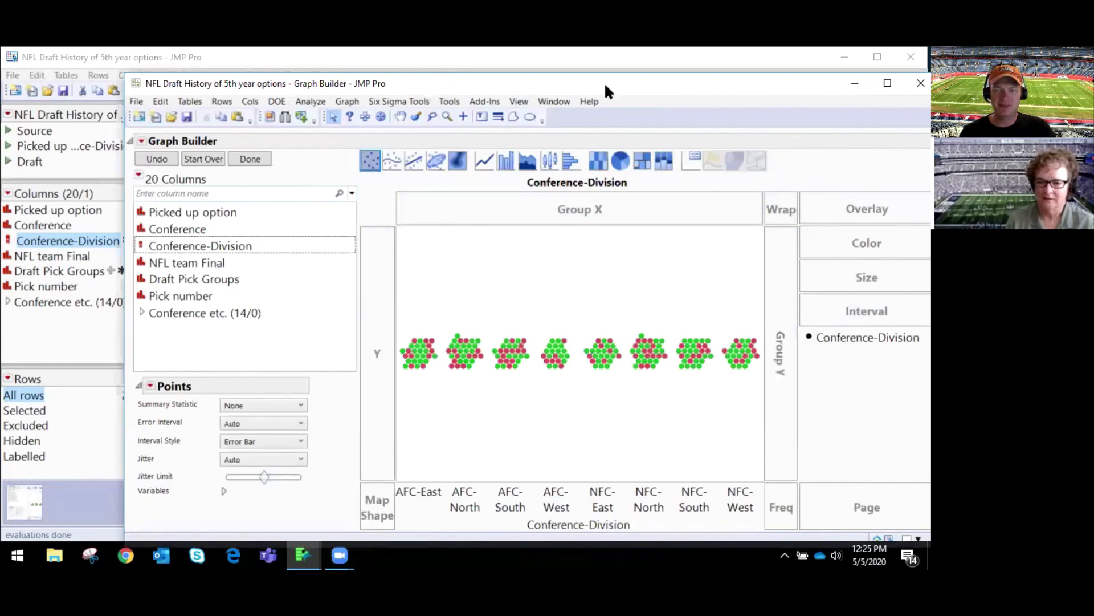
Step: Change the Conference-Division graph to a bar chart coloured by Conference-Division and finish the graph
left_click_drag(599, 86, 447, 89)
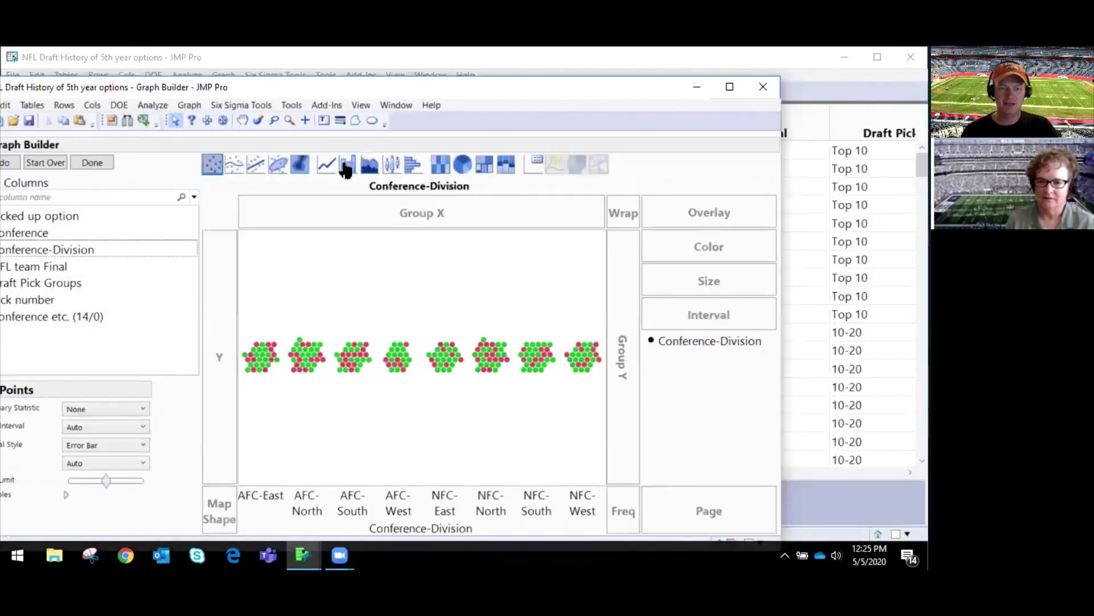
left_click(347, 165)
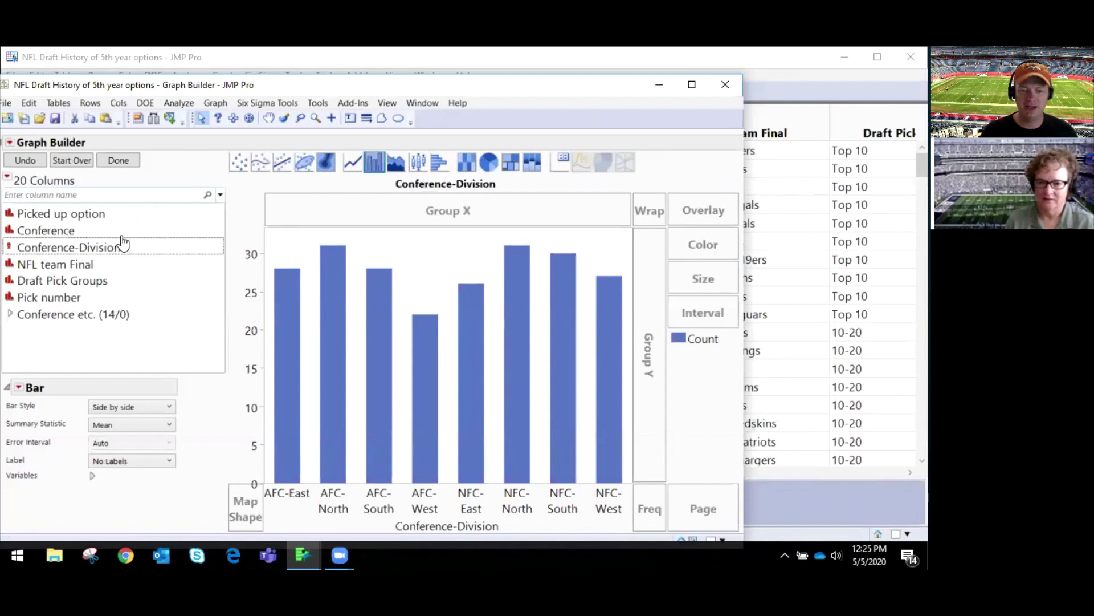
left_click(87, 251)
left_click_drag(87, 251, 699, 249)
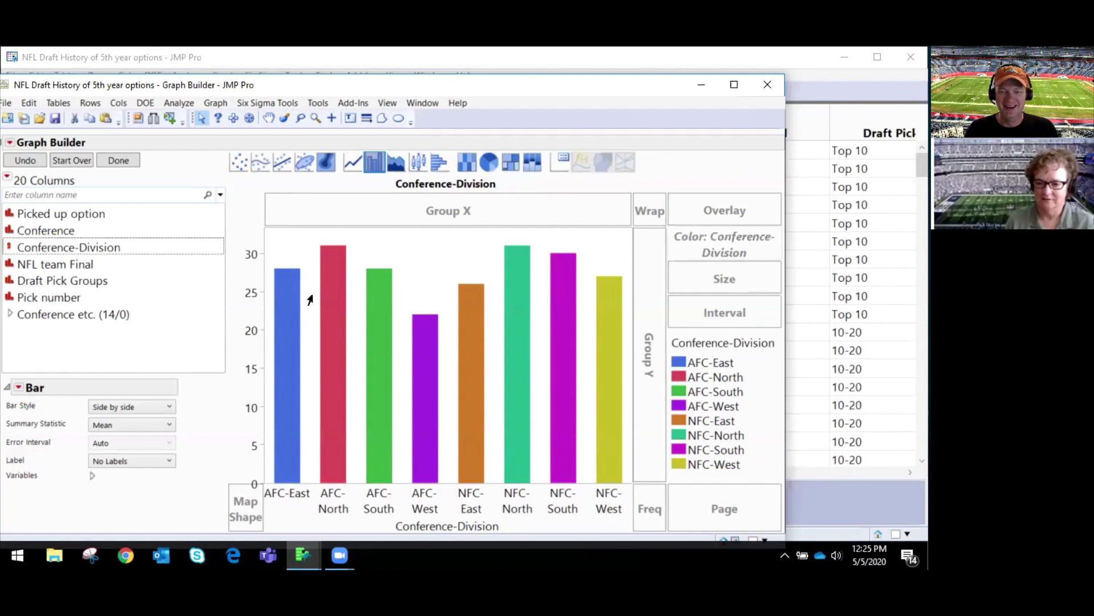
left_click(130, 163)
left_click_drag(305, 90, 402, 106)
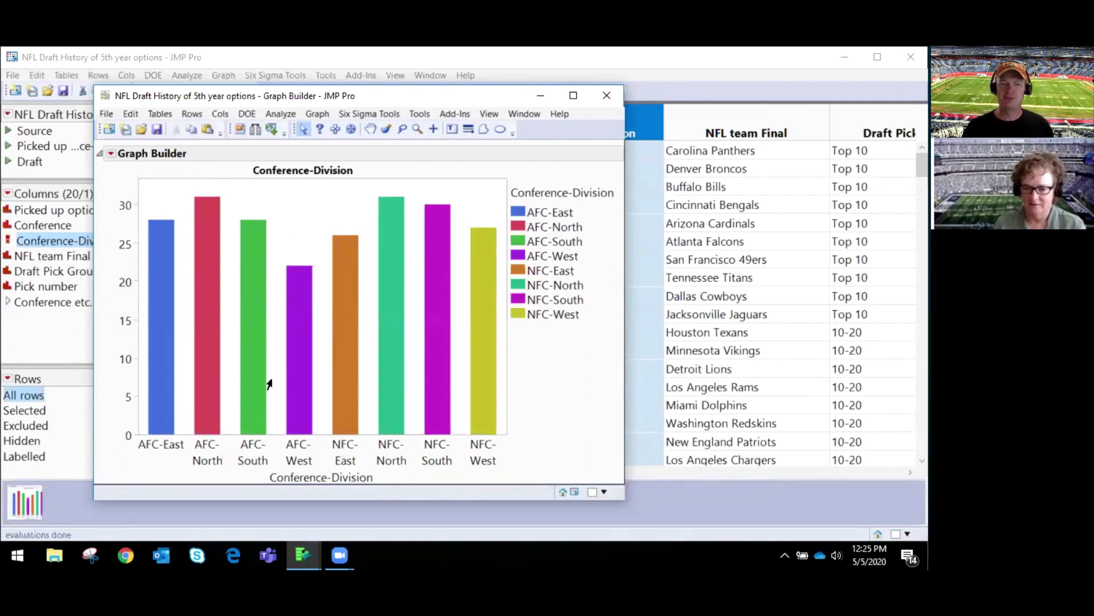
mouse_move(214, 328)
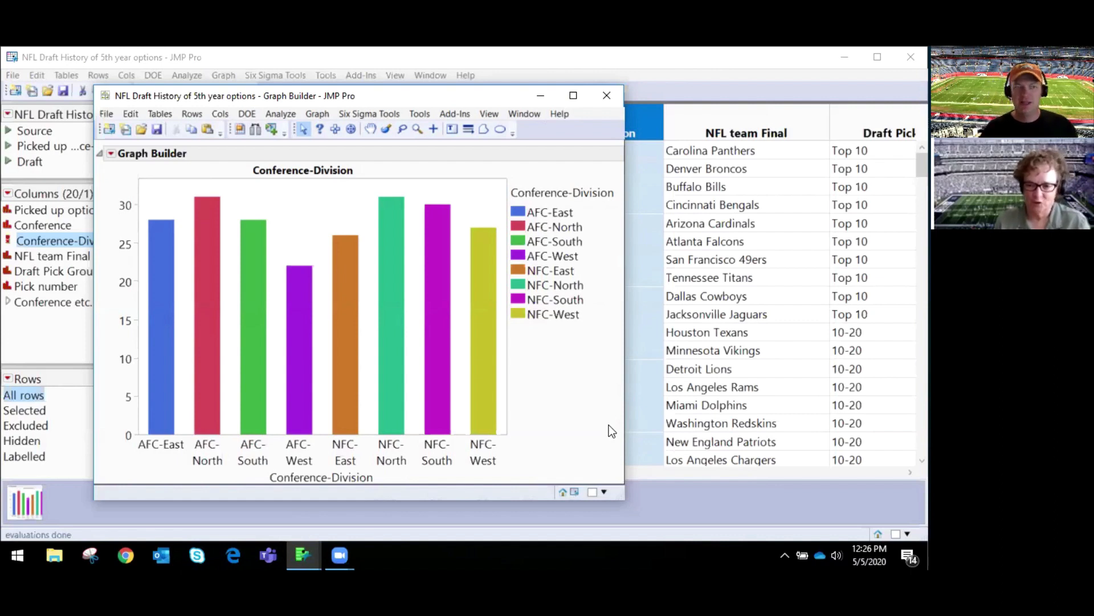
Step: Build a second Graph Builder graph as a mosaic plot of Picked up option by NFL team Final from the data table
left_click(152, 53)
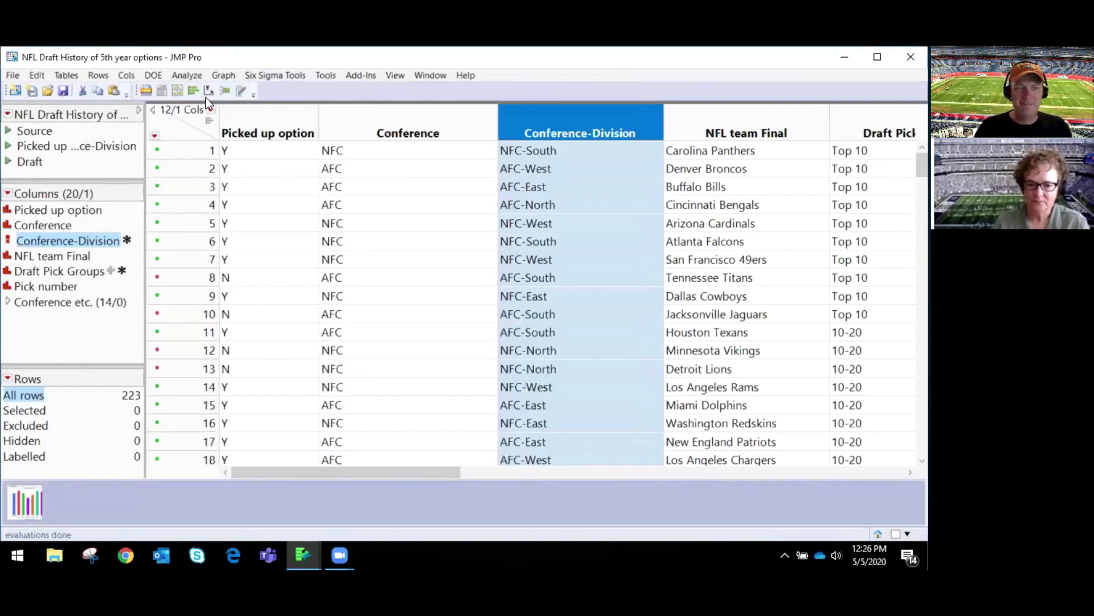
left_click(225, 75)
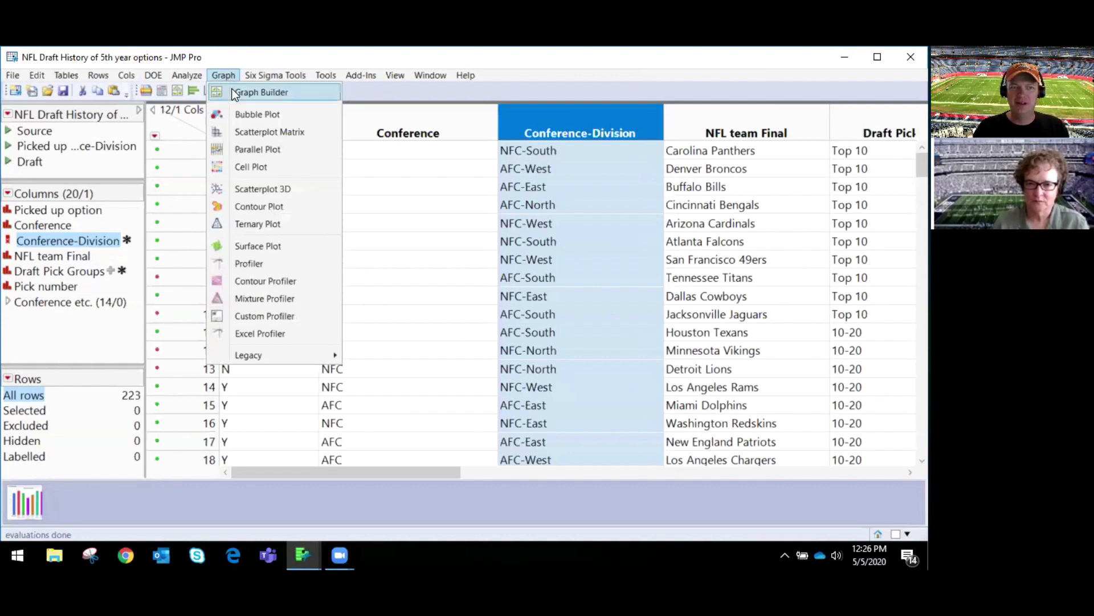
left_click(232, 91)
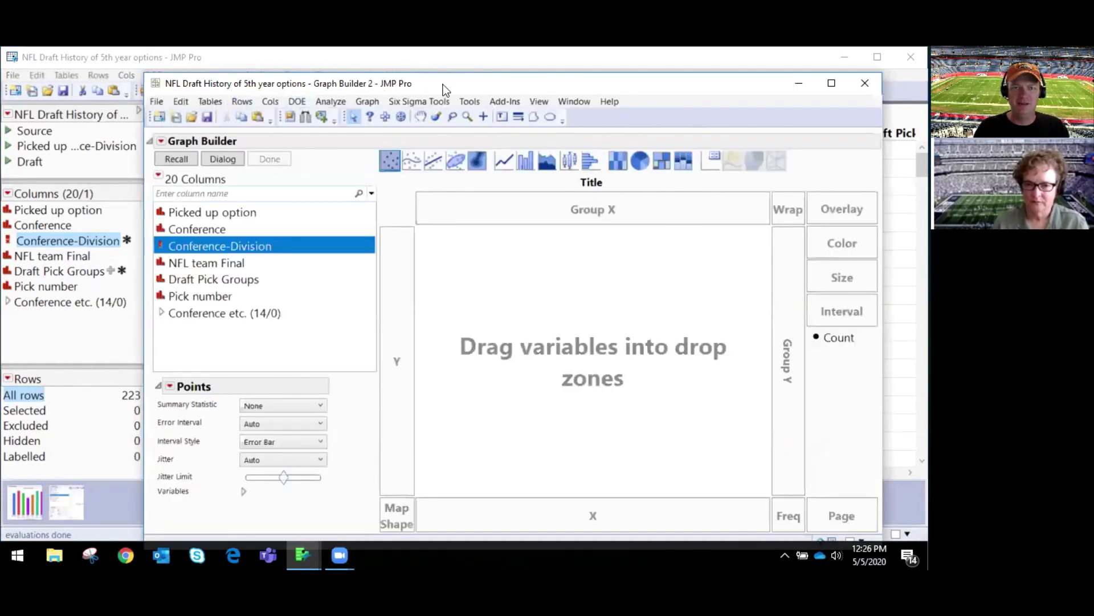
left_click_drag(439, 91, 323, 78)
left_click_drag(134, 200, 290, 279)
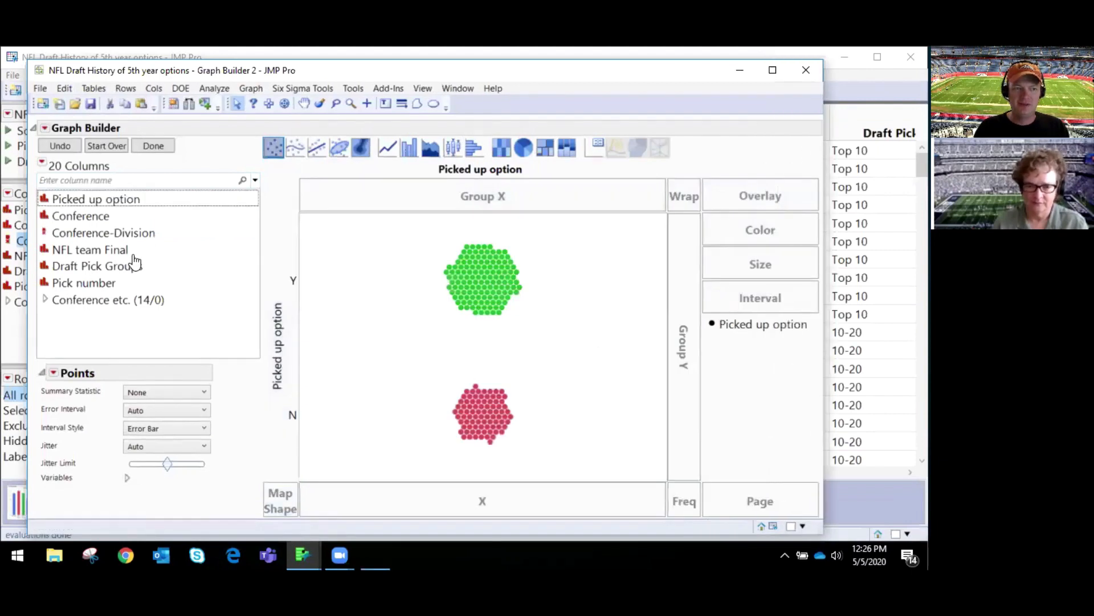
left_click_drag(107, 250, 444, 502)
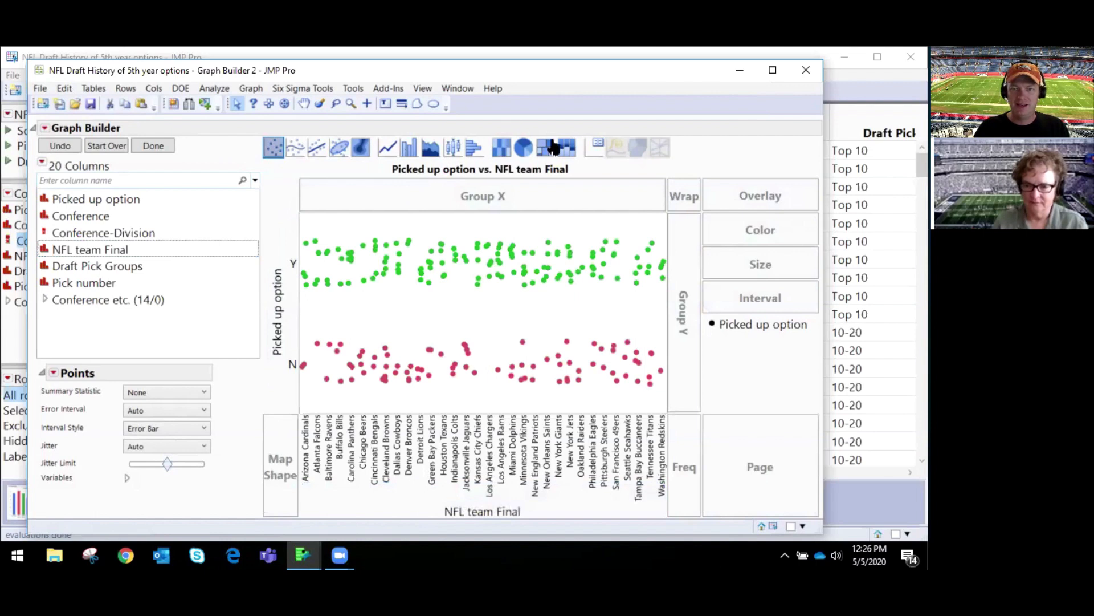
left_click(566, 150)
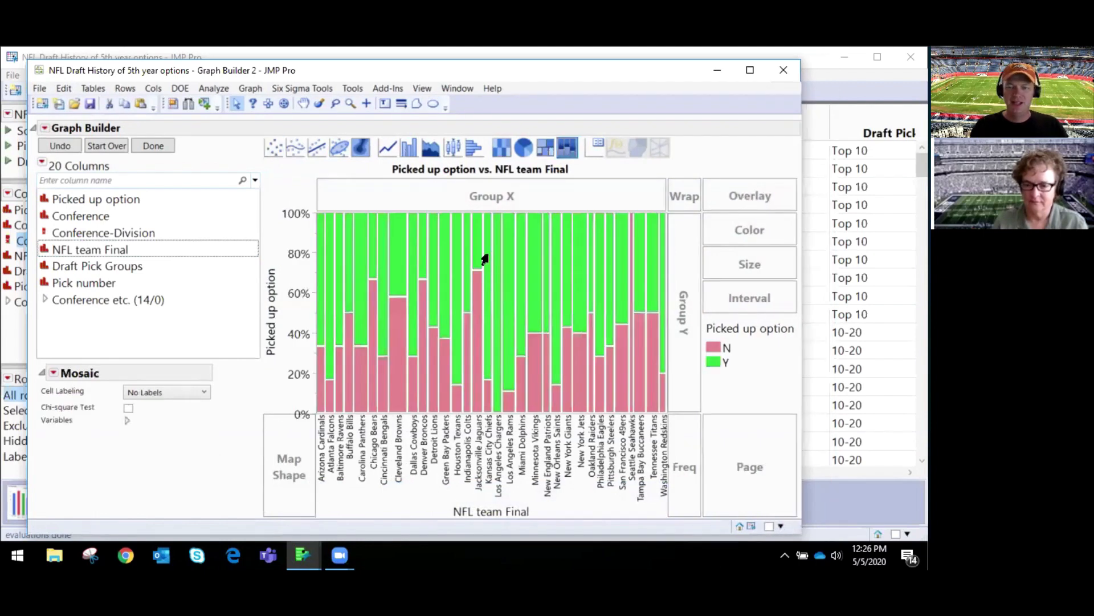
left_click(153, 146)
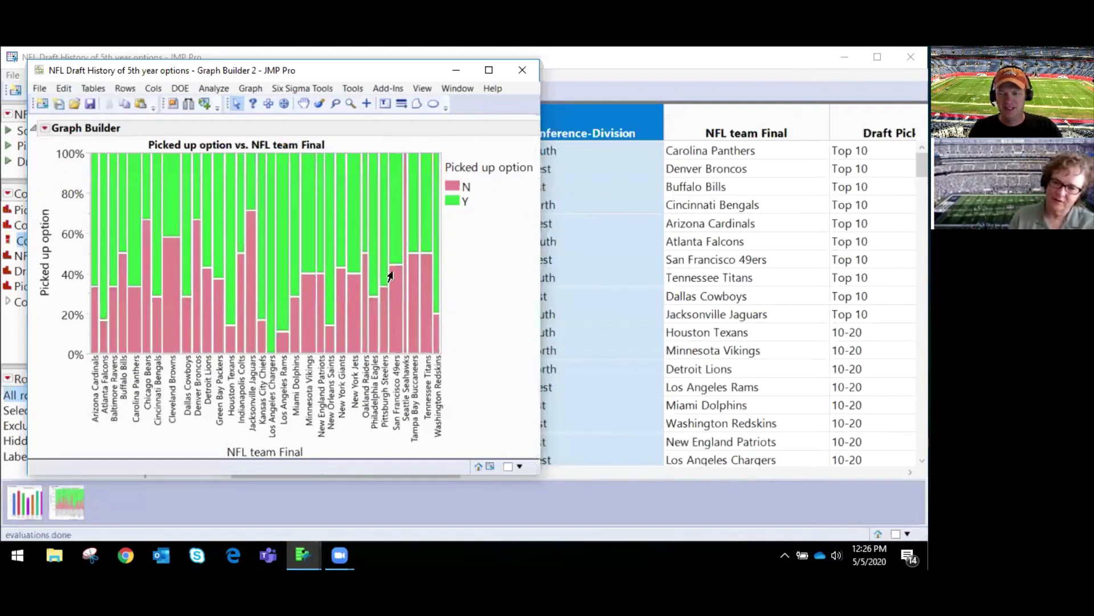
Step: Save the mosaic plot's script to the clipboard and minimize its window
left_click(45, 130)
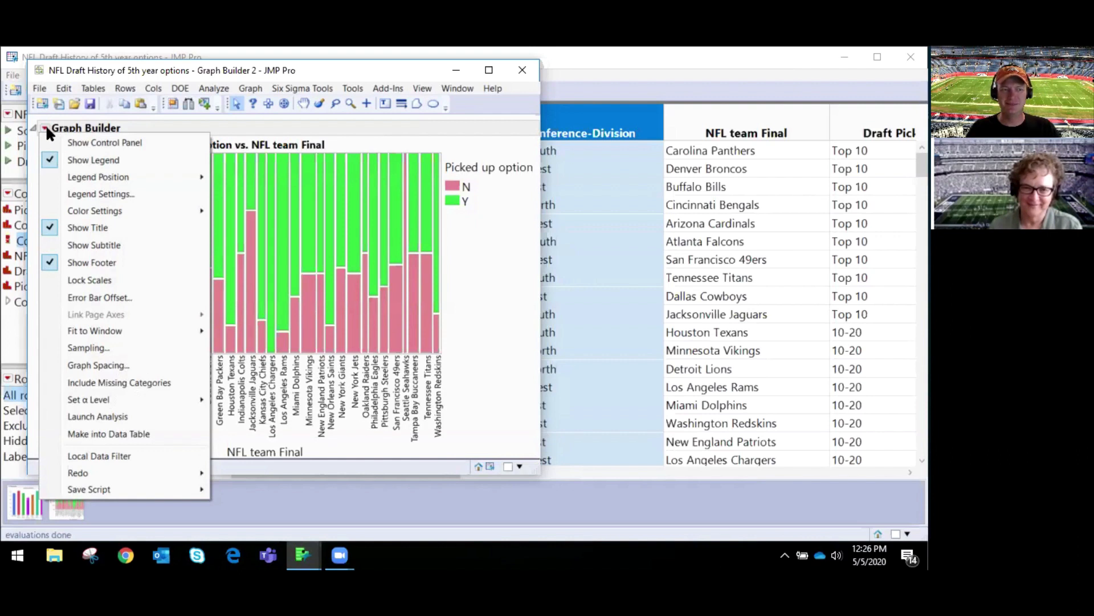
mouse_move(161, 487)
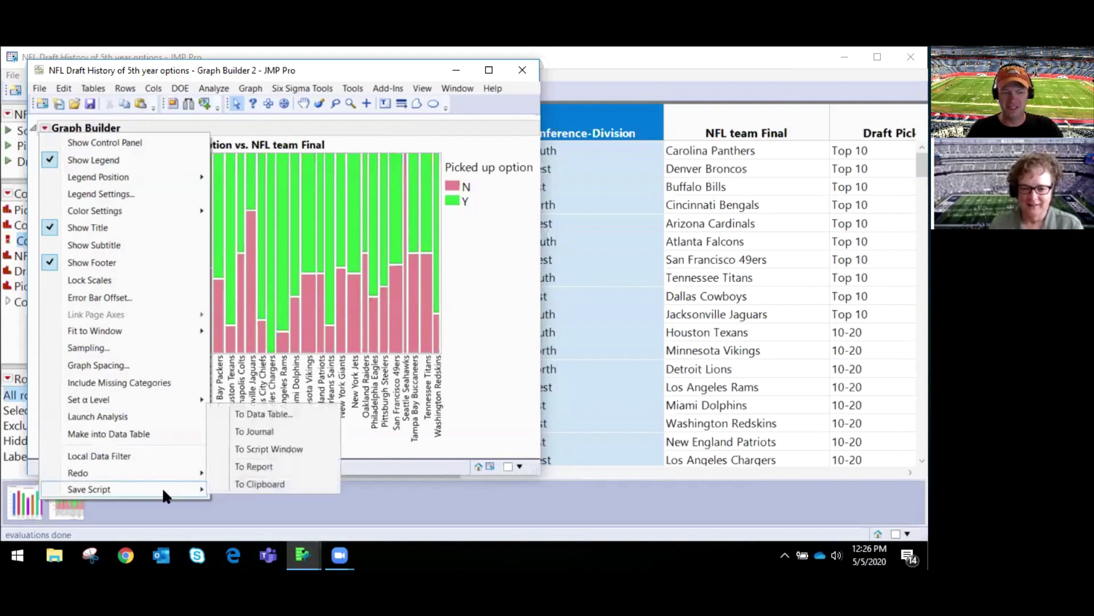
left_click(262, 485)
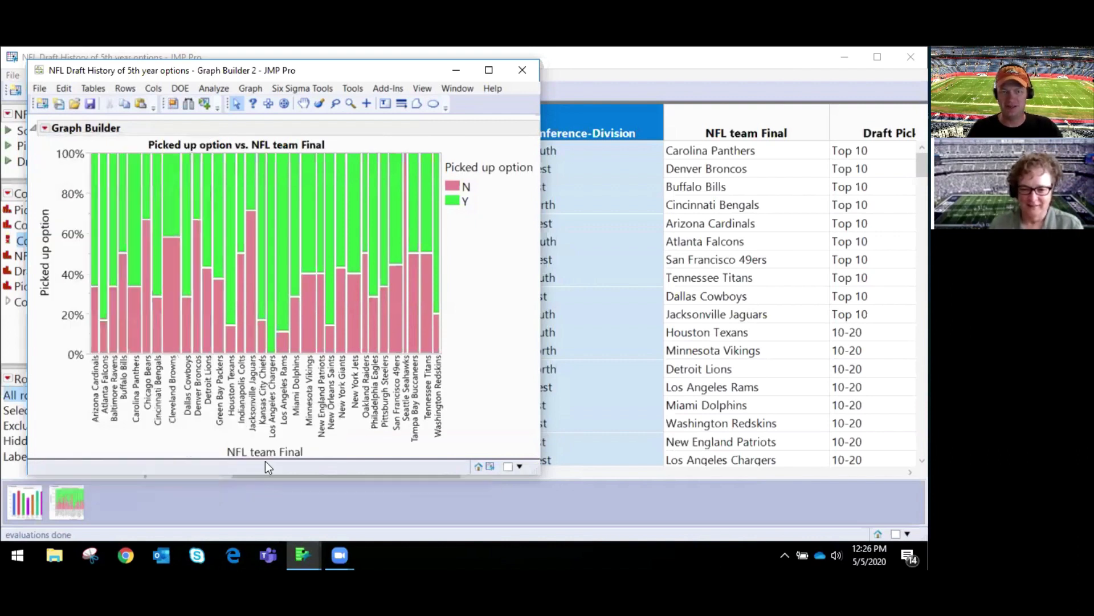
left_click(456, 71)
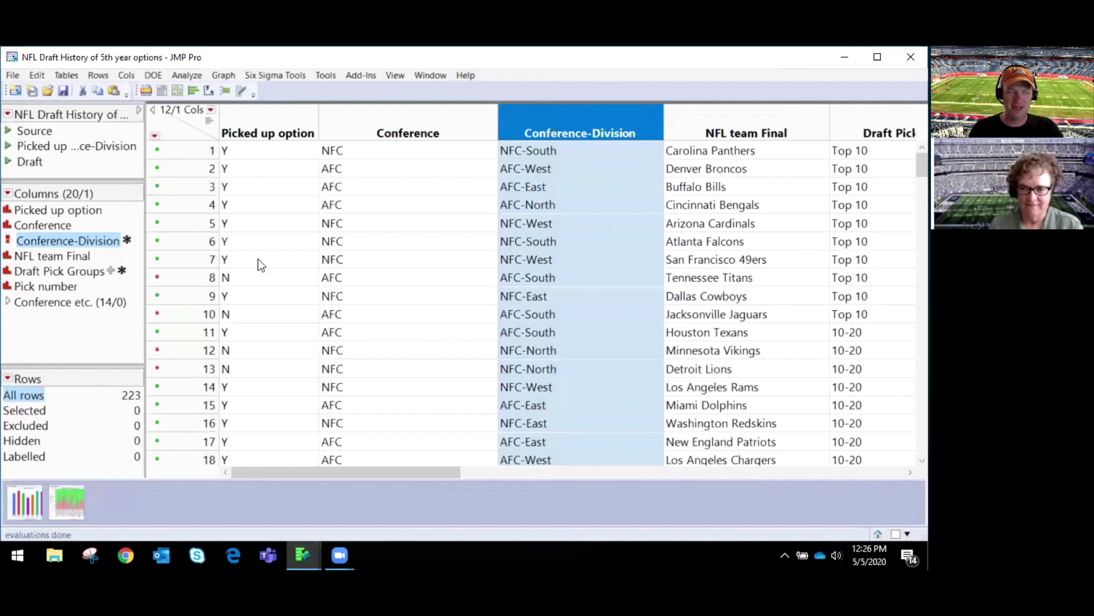
Step: Bring up the Conference-Division bar chart and paste the copied script into its hover label as a graphlet
left_click(20, 509)
right_click(305, 230)
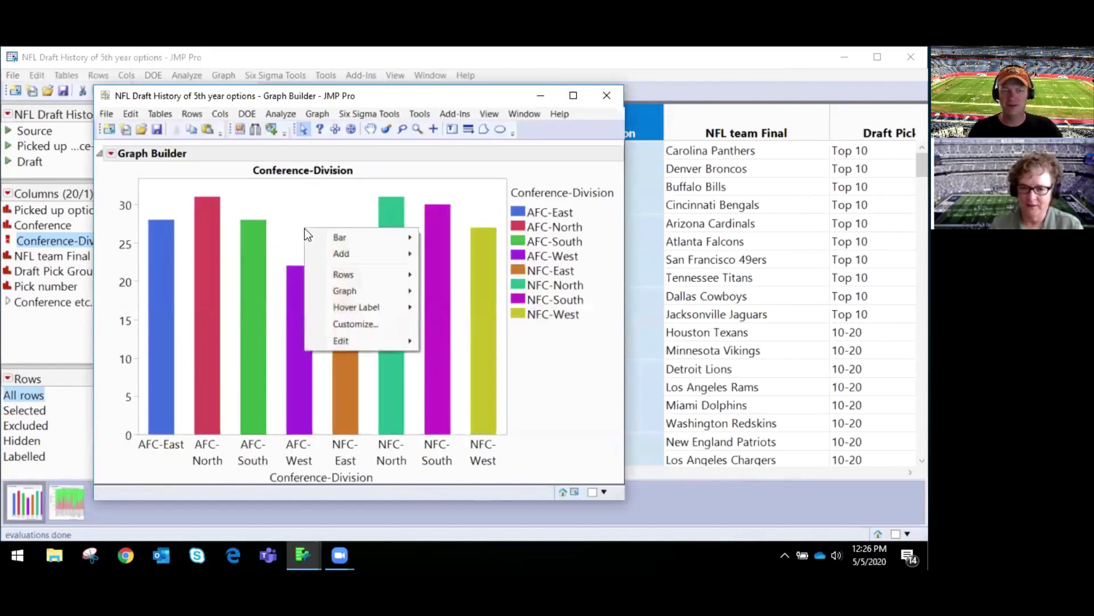
mouse_move(378, 306)
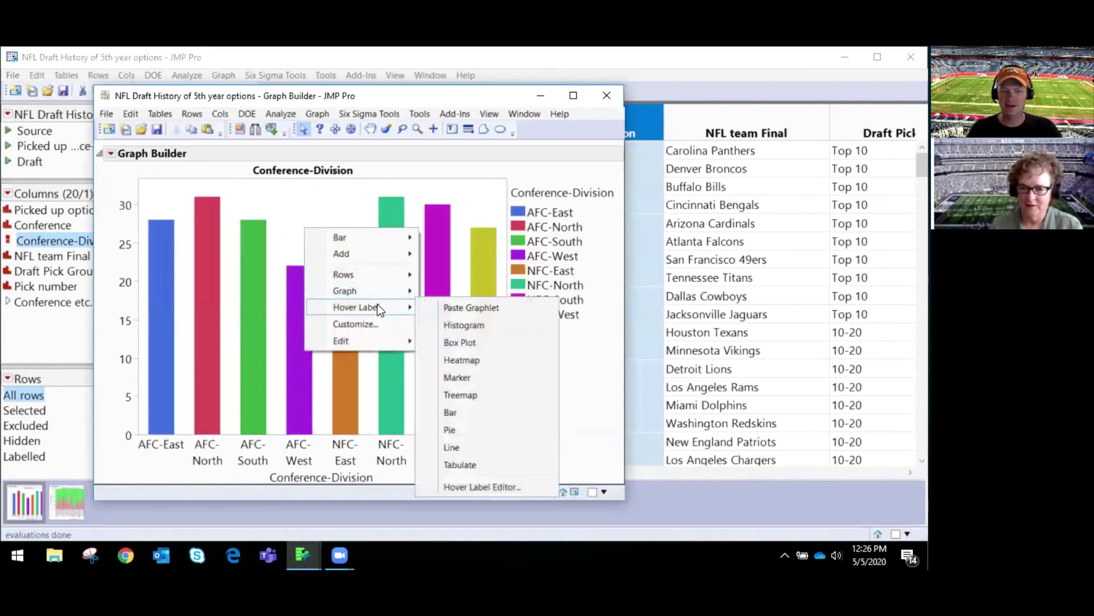
left_click(462, 306)
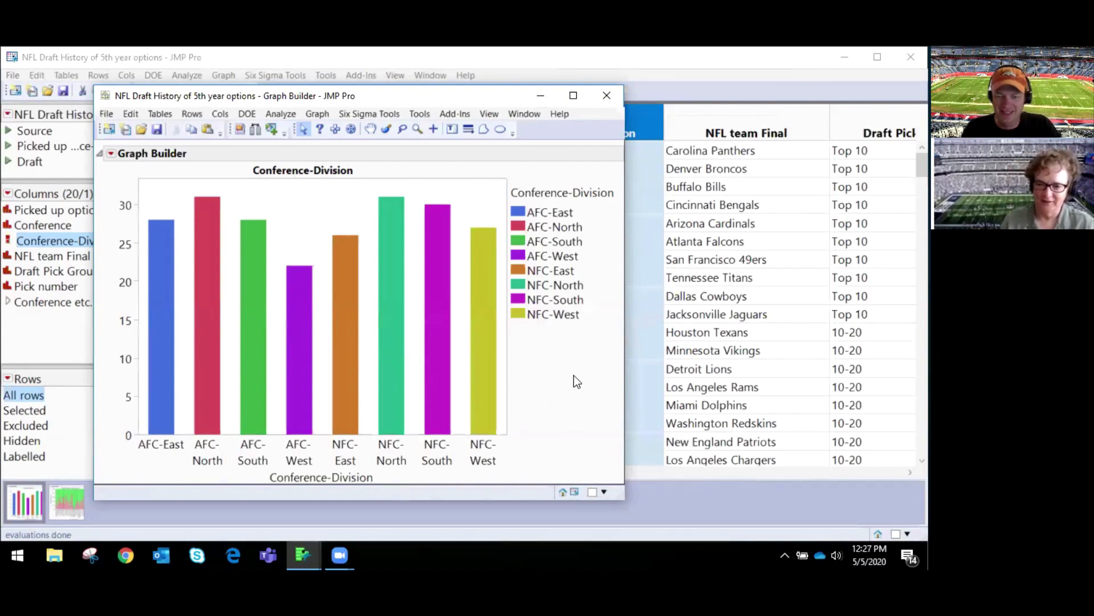
Step: Select the NFC-East bar and open its hover graphlet as a separate mosaic plot window
left_click(346, 360)
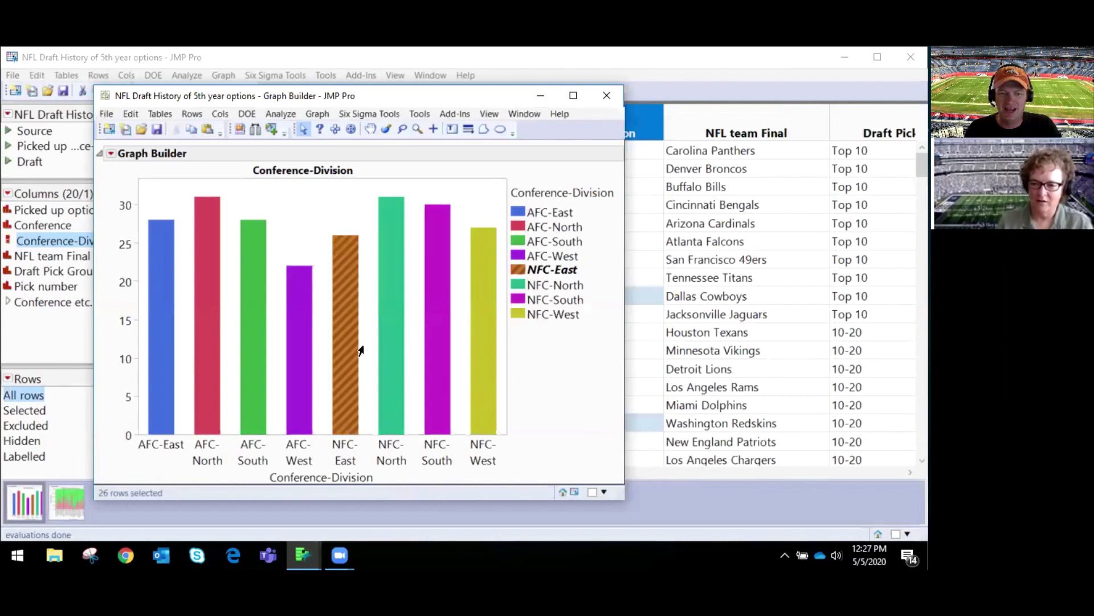
mouse_move(350, 353)
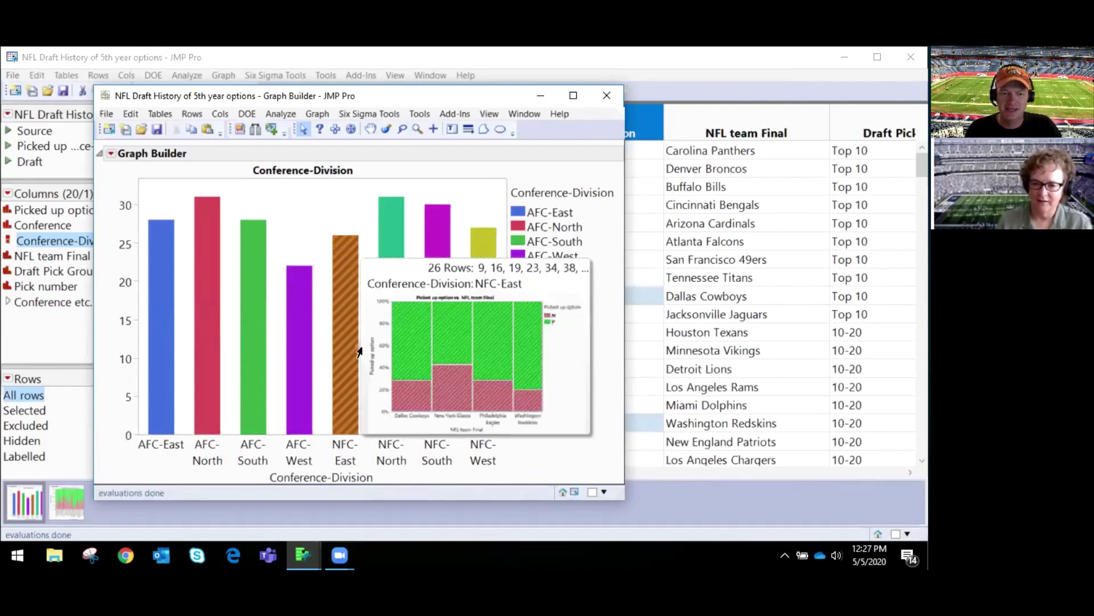
left_click(455, 349)
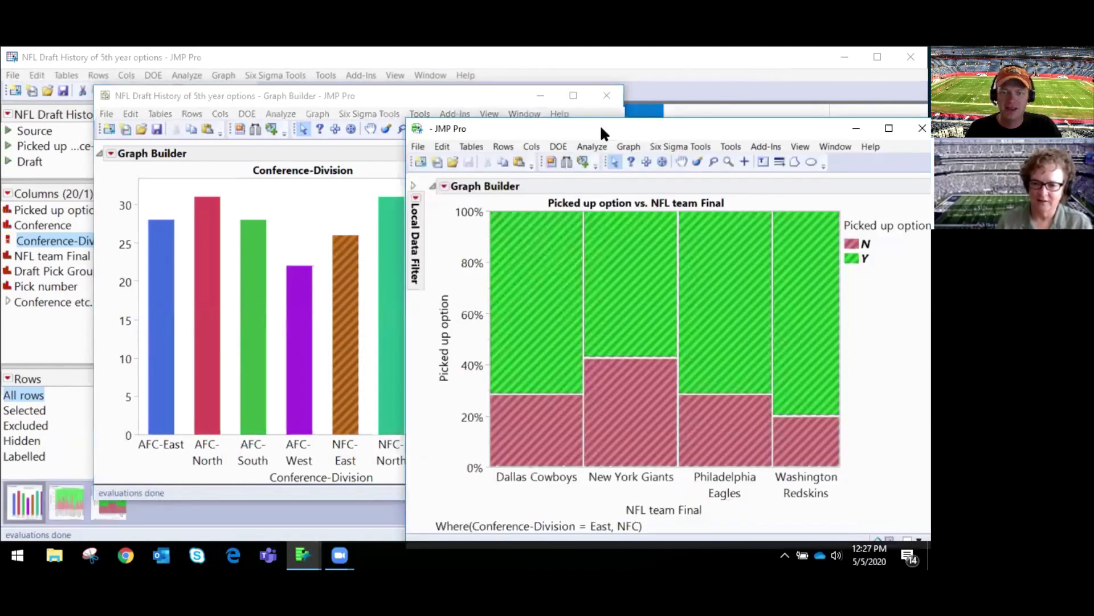
left_click_drag(602, 130, 352, 146)
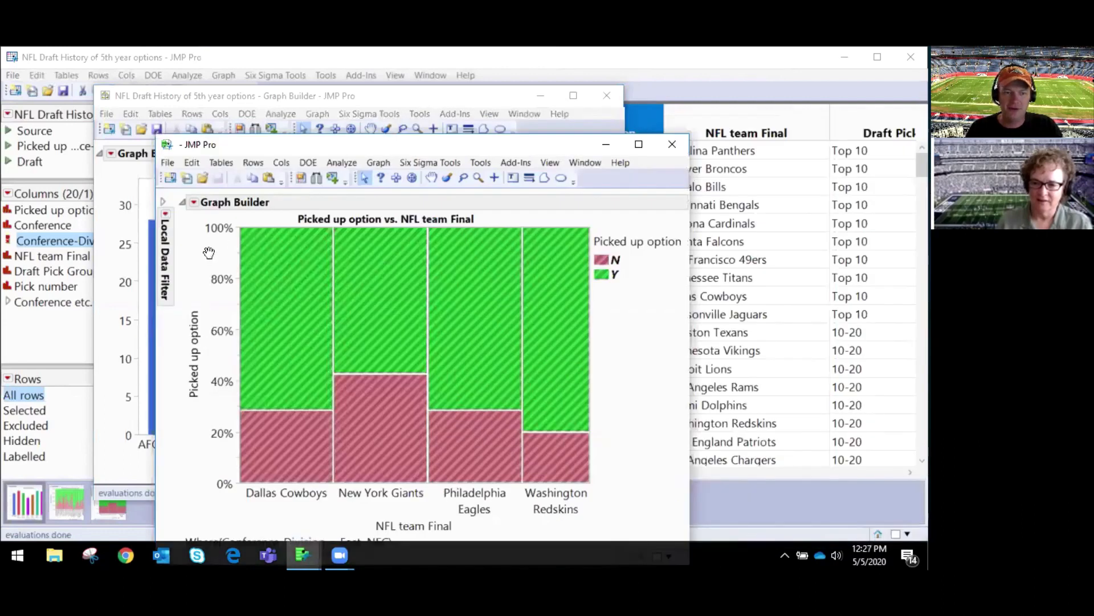
Step: Inspect the Dallas Cowboys and New York Giants segments in the NFC-East mosaic plot, clear the selection and close the plot
left_click(272, 277)
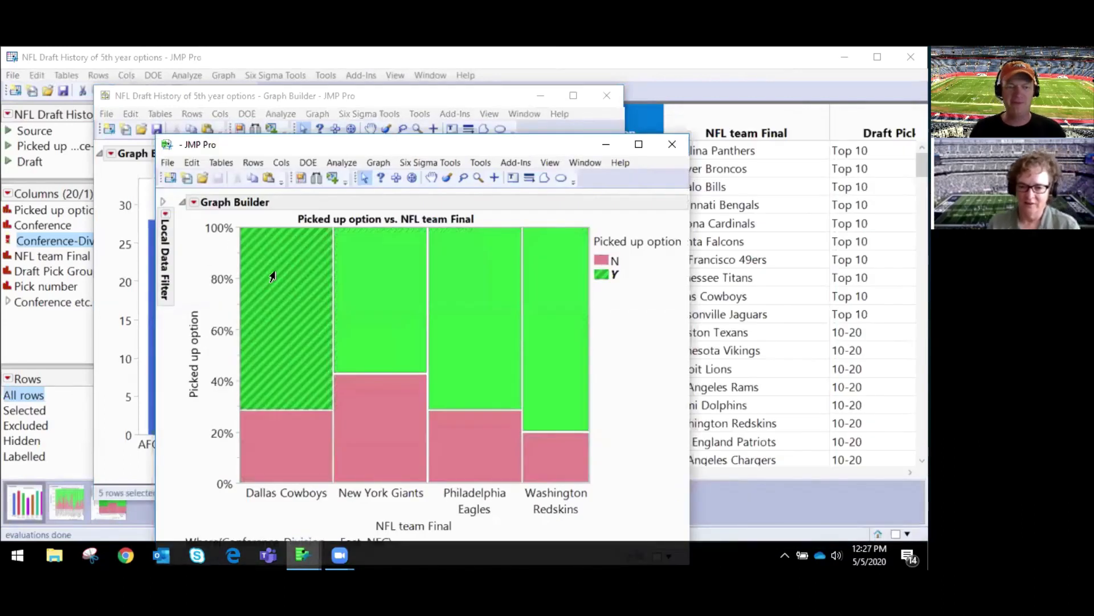
left_click(273, 276)
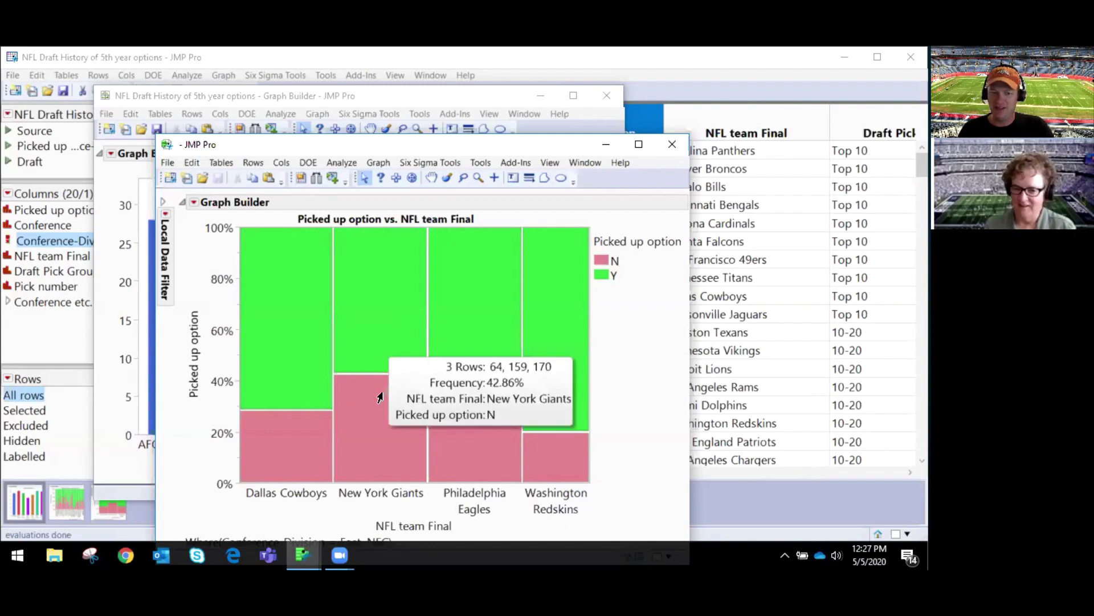
mouse_move(382, 353)
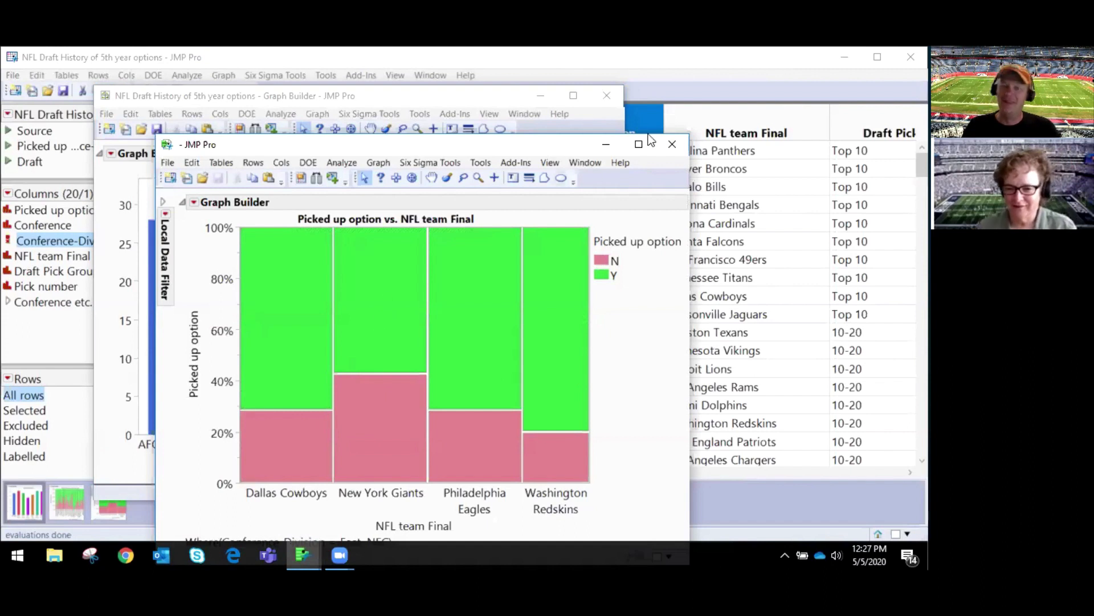
left_click(671, 146)
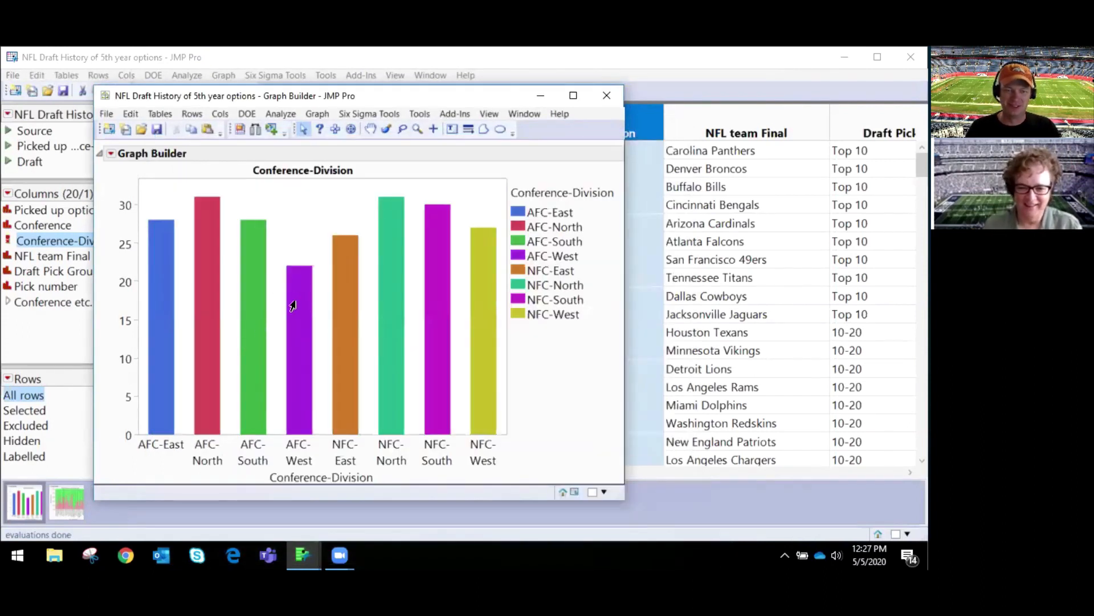
Step: Open the AFC-West bar's hover graphlet in its own window, examine the teams' picked-up option shares and close it
mouse_move(292, 306)
left_click(350, 295)
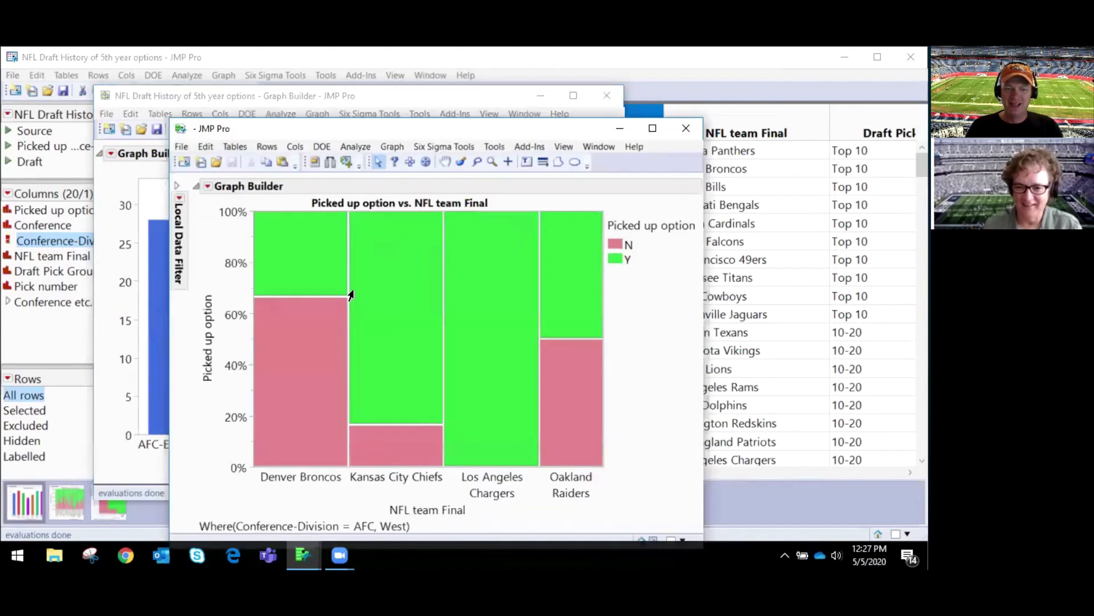
mouse_move(282, 351)
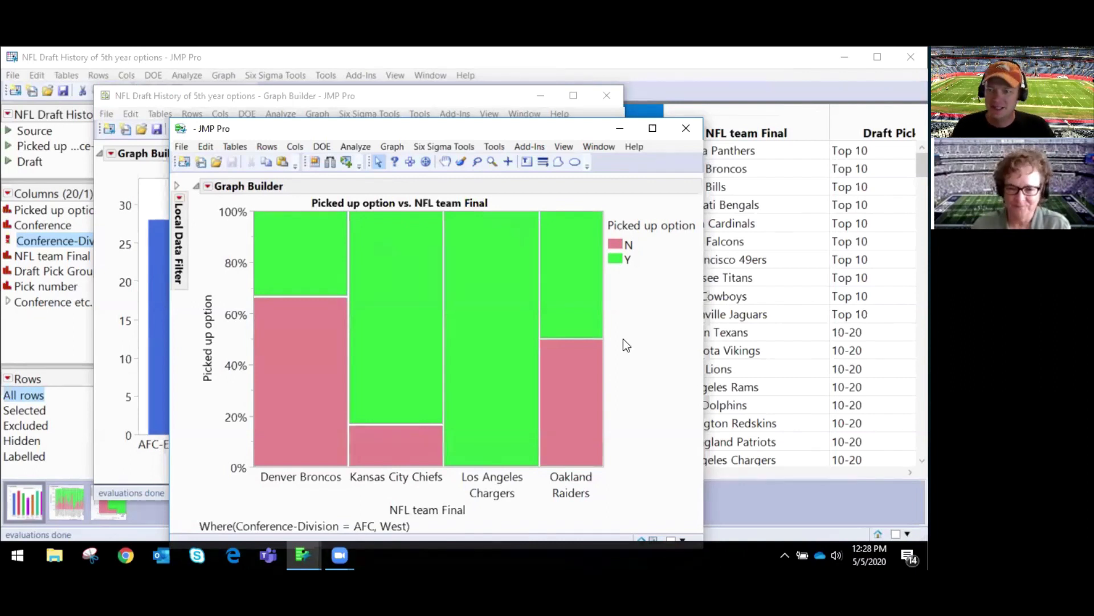
left_click(687, 129)
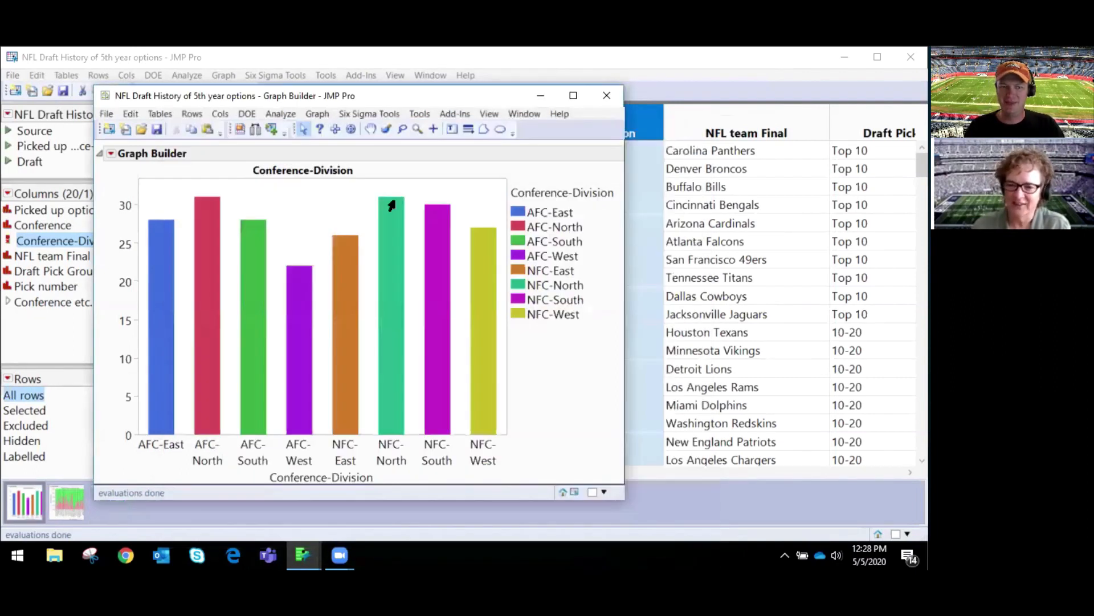
right_click(300, 208)
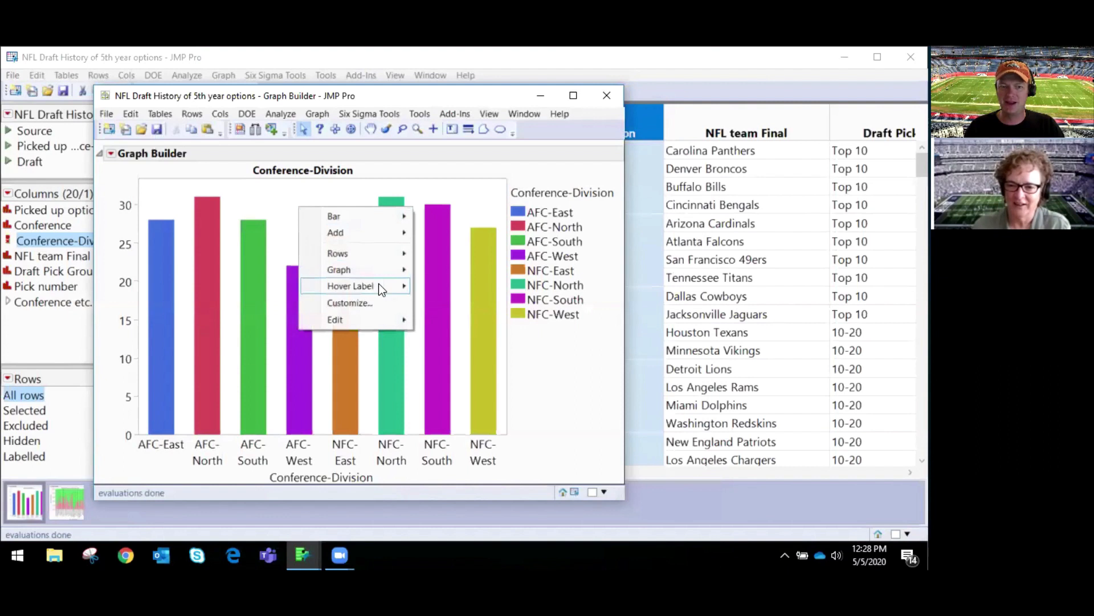
mouse_move(379, 283)
left_click(279, 204)
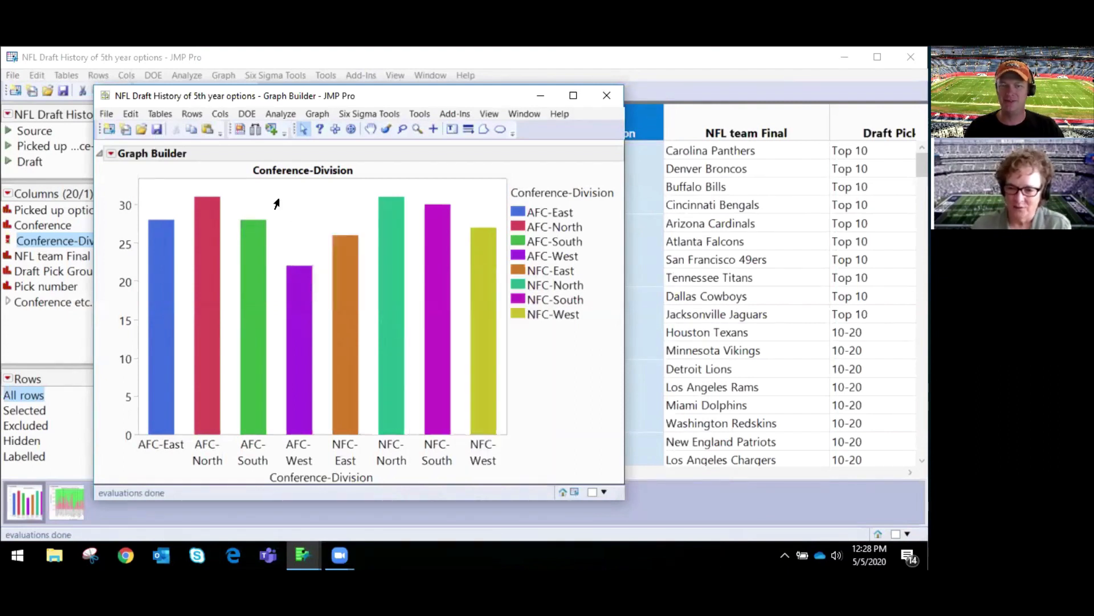
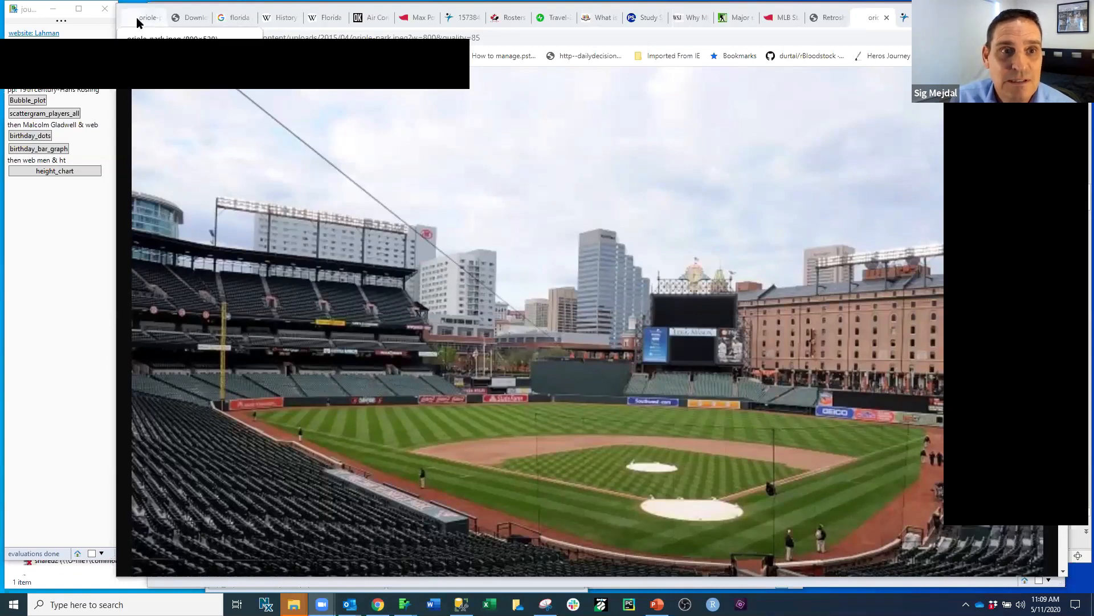
Step: View the Lahman Baseball Database download page, look over the master_with_city player table in JMP, and return to the Lahman page
left_click(171, 19)
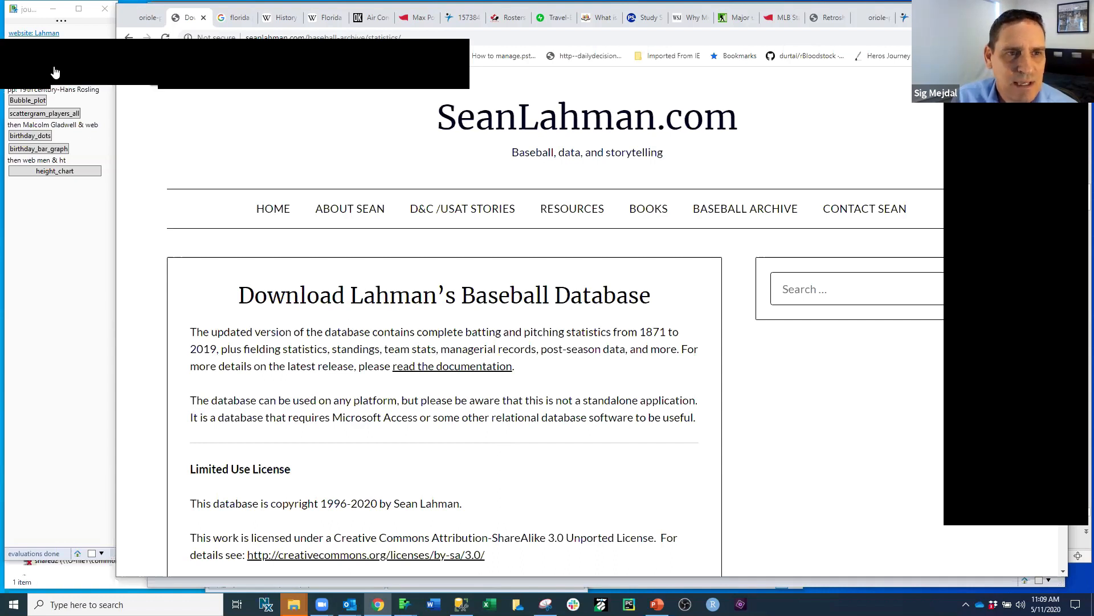
left_click(873, 582)
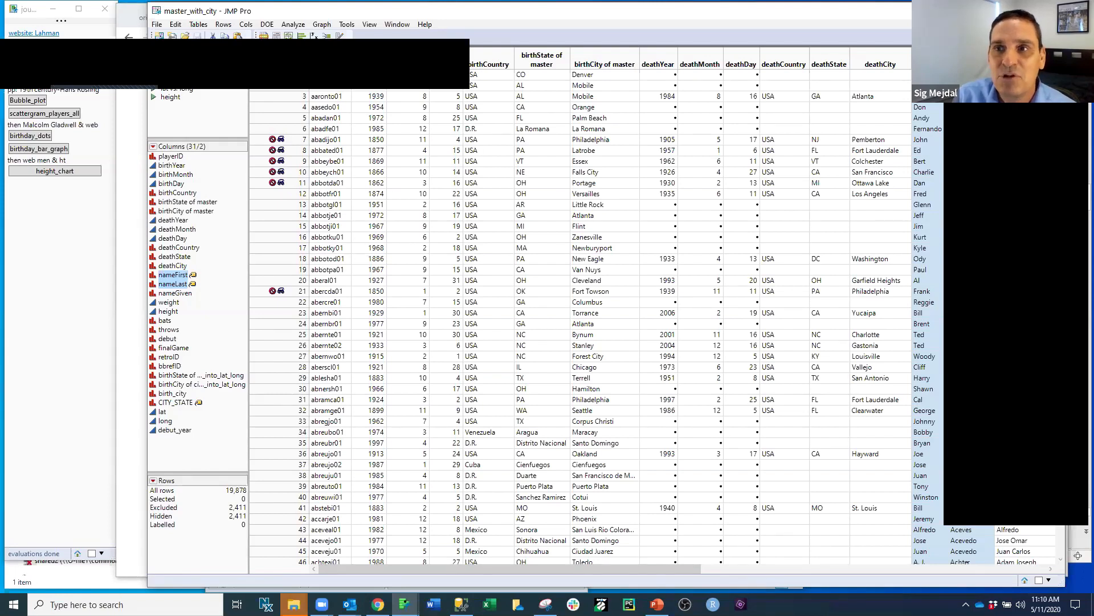
left_click(43, 33)
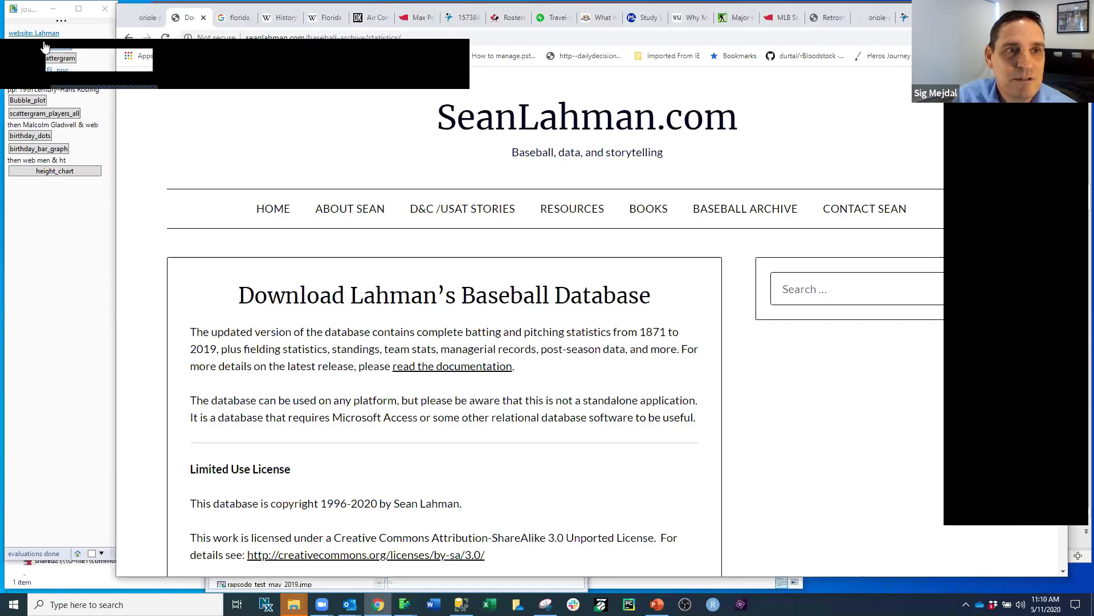
Step: Launch the birth-state map from the journal, minimise its map_summary data table and move the map window fully into view
left_click(44, 46)
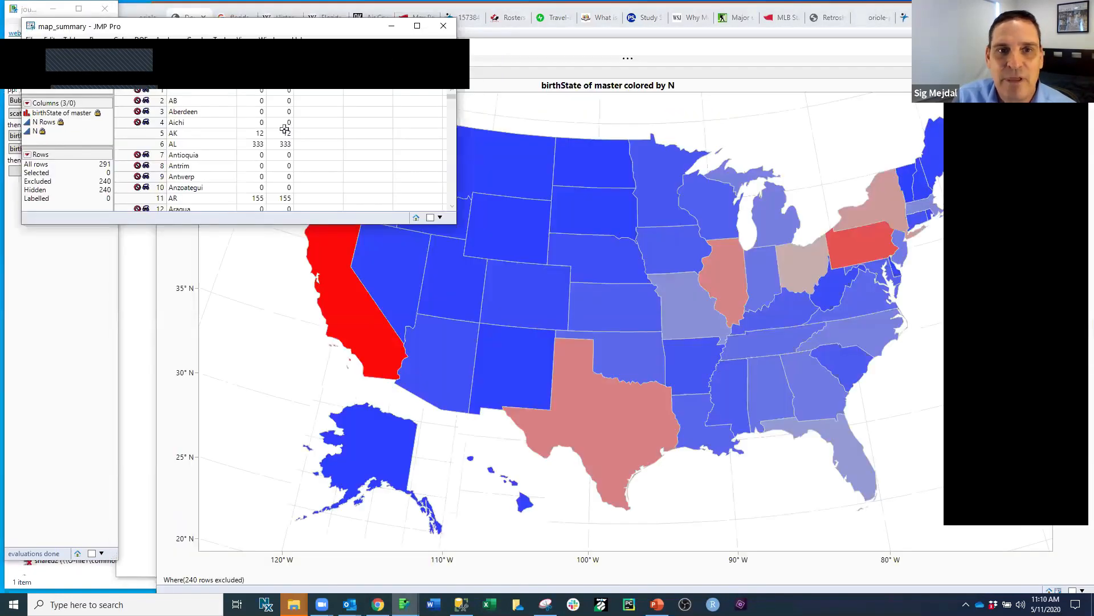
left_click(392, 26)
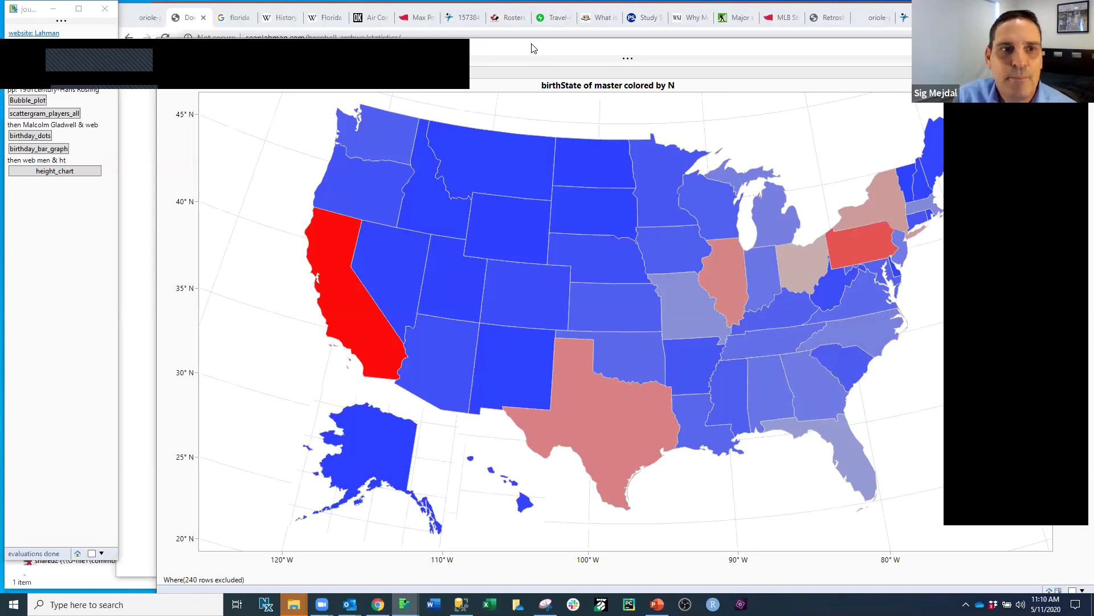
left_click_drag(531, 49, 499, 19)
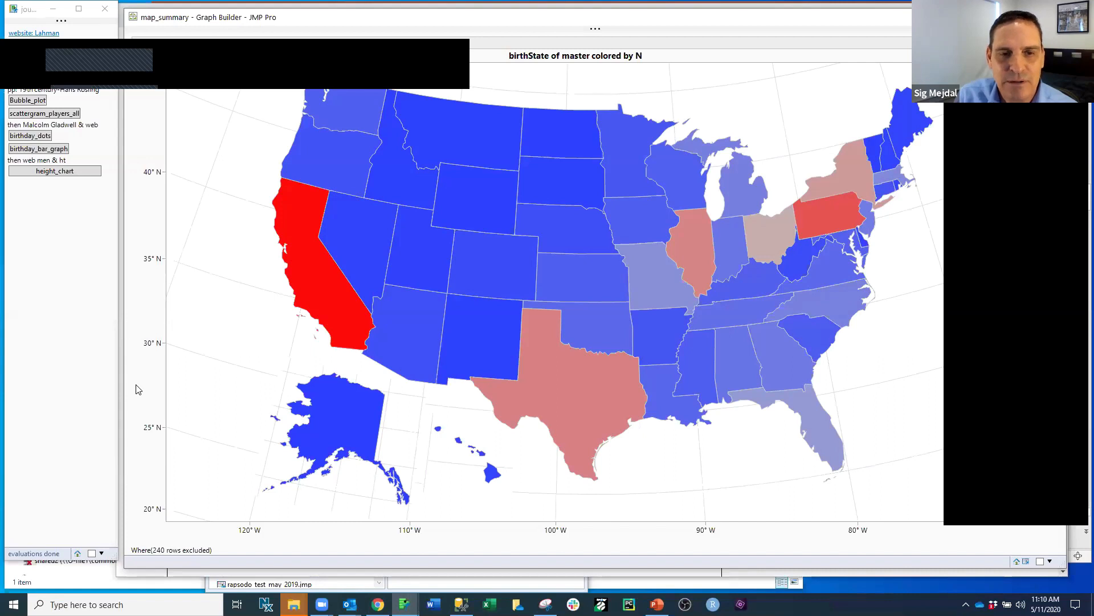
Step: Point out California, Texas, Illinois, the Ohio–Pennsylvania area and Florida on the birth-state map with freehand marks, clear them and close the map
mouse_move(142, 383)
left_mouse_down()
mouse_move(308, 288)
mouse_move(575, 426)
mouse_move(663, 260)
left_mouse_up()
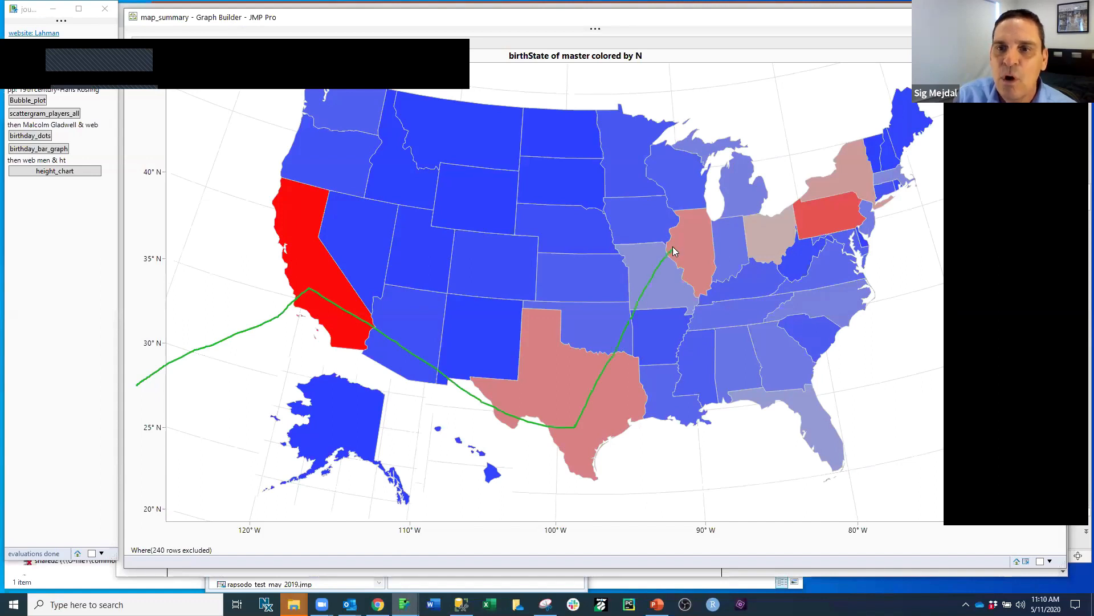
mouse_move(821, 189)
left_mouse_down()
mouse_move(862, 182)
mouse_move(781, 169)
mouse_move(740, 218)
mouse_move(789, 264)
mouse_move(864, 231)
left_mouse_up()
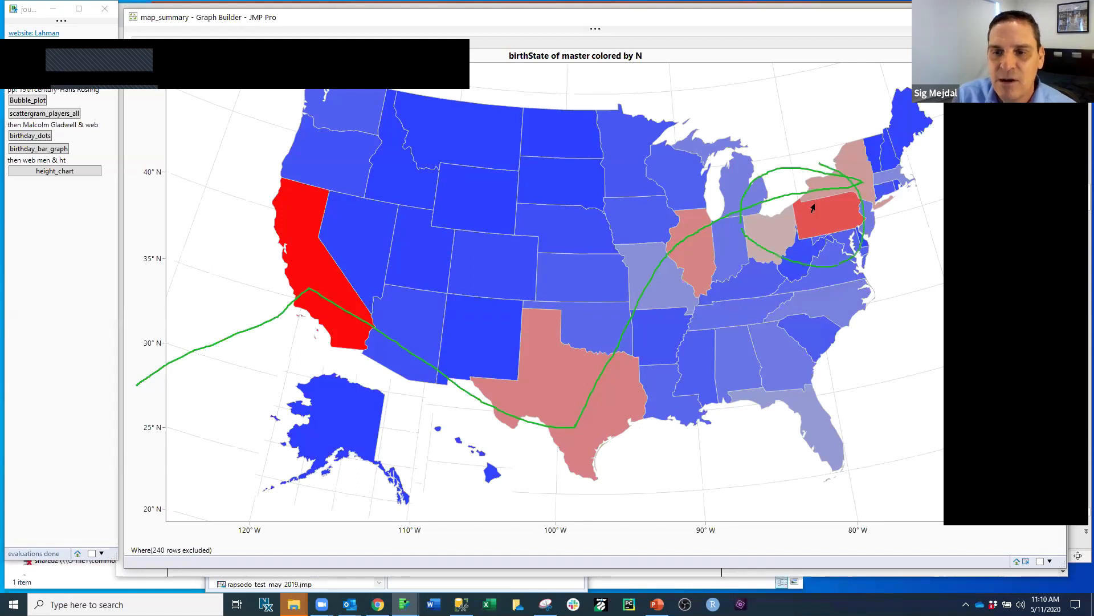
key("ctrl+z")
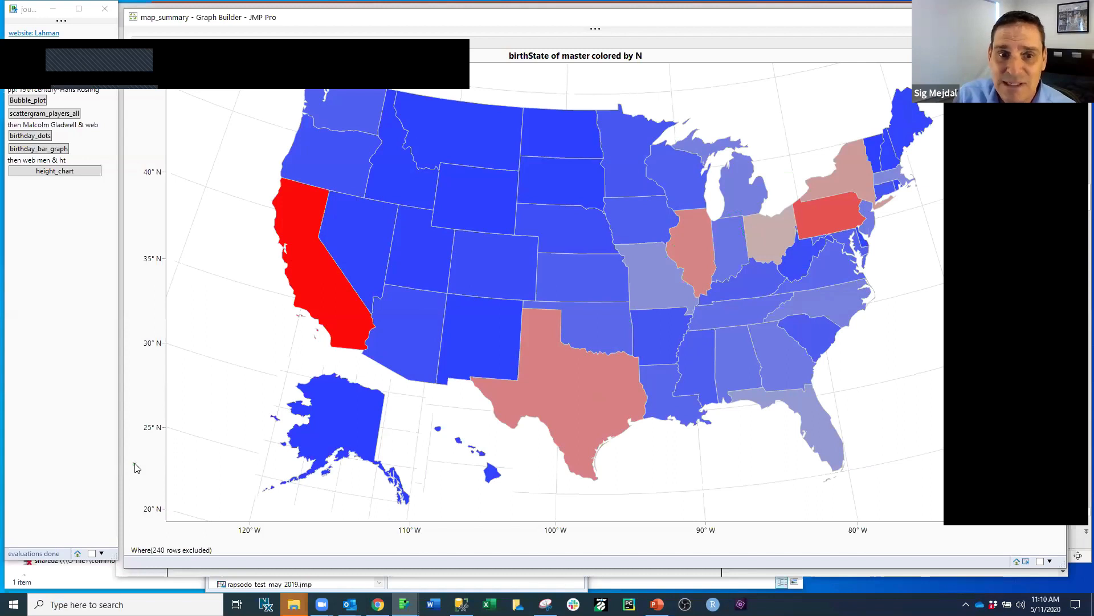
mouse_move(135, 463)
left_mouse_down()
mouse_move(165, 429)
mouse_move(346, 311)
mouse_move(558, 412)
left_mouse_up()
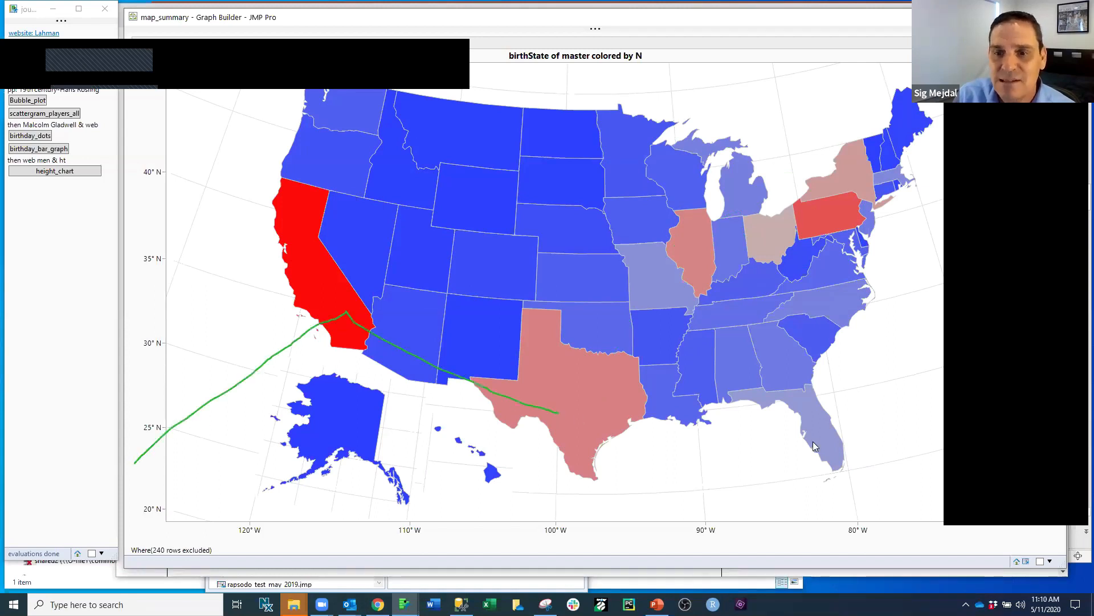
left_click_drag(813, 442, 827, 441)
mouse_move(824, 448)
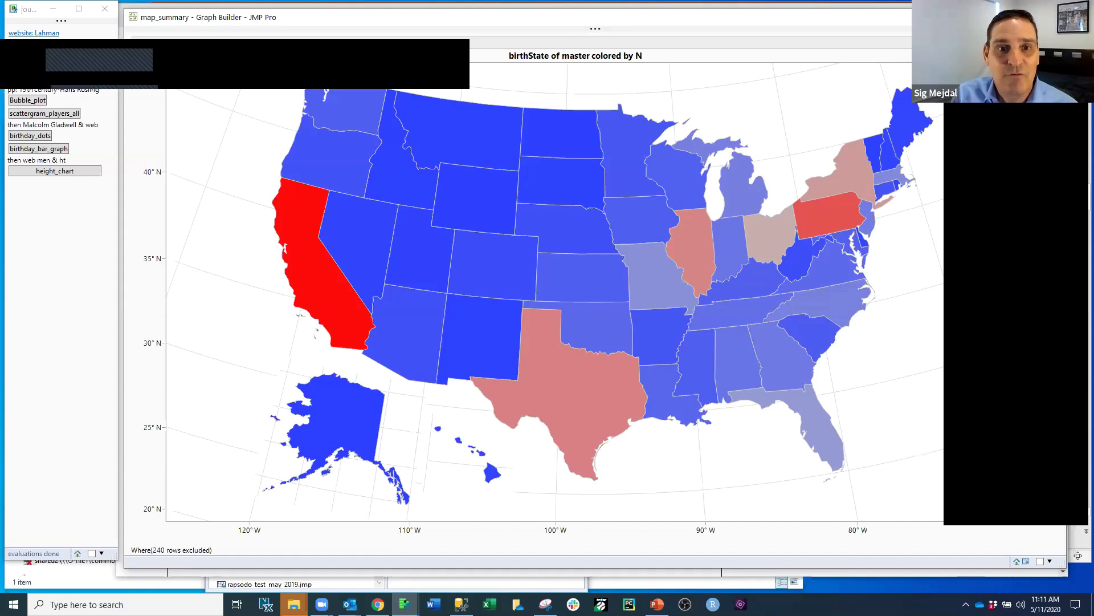
left_click(1055, 17)
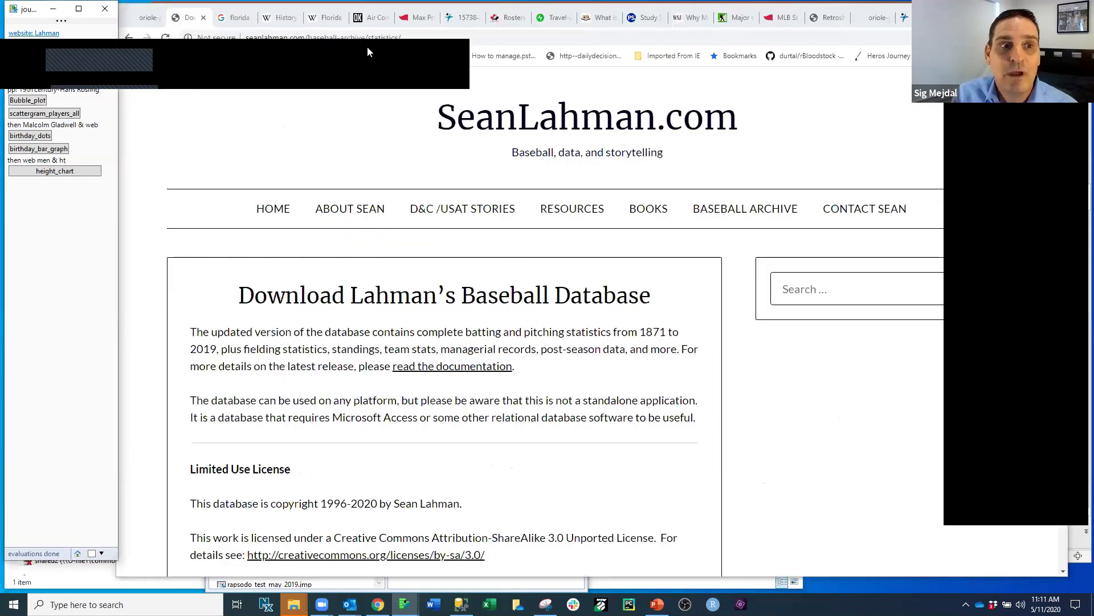
Step: Launch the by-state N vs. debut_year graph from the journal and move its window fully into view
left_click(44, 65)
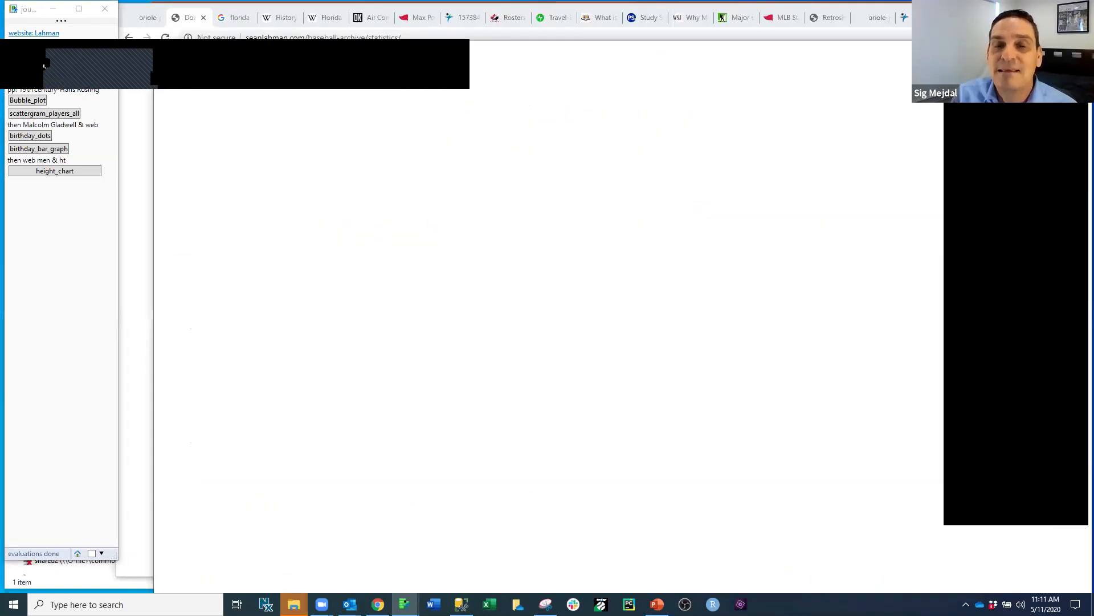
left_click(702, 86)
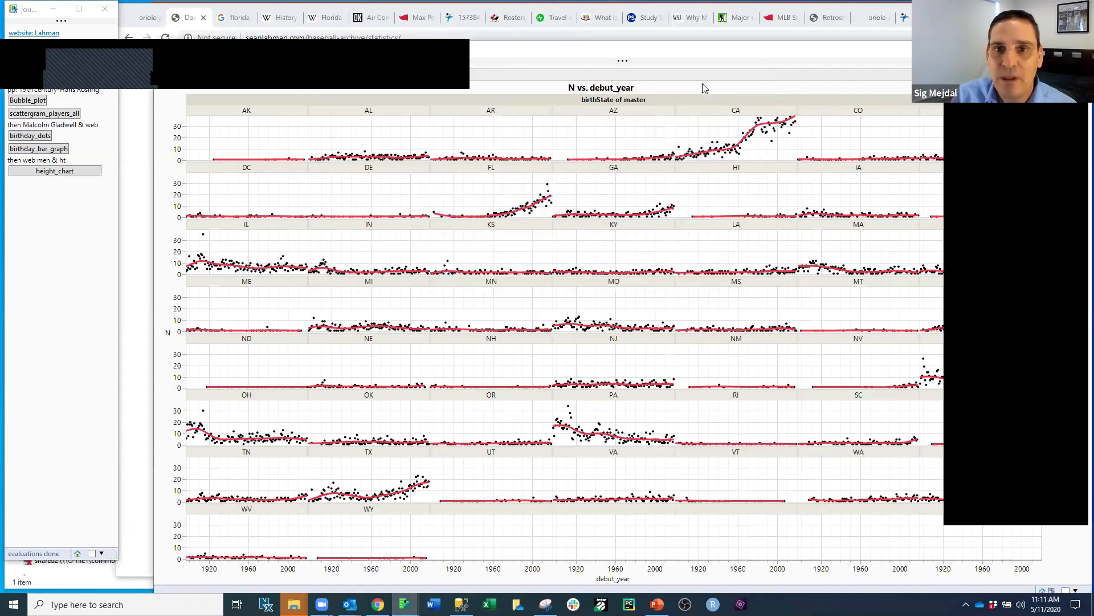
left_click_drag(704, 49, 695, 39)
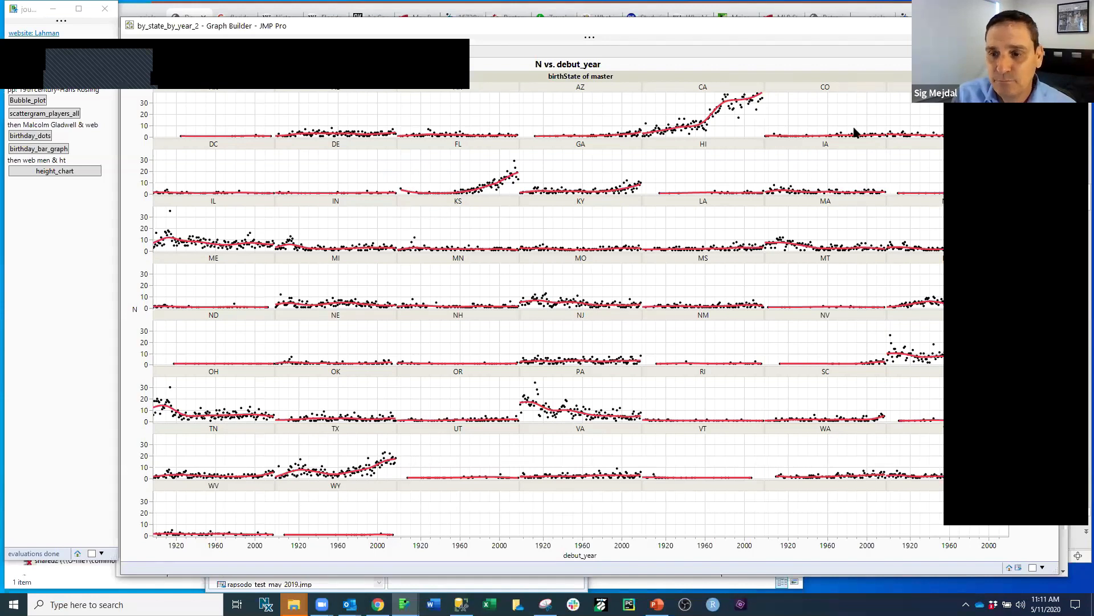
Step: Highlight the California and Florida trends with freehand marks, clear them and trace the Ohio trend in the debut-year graph
mouse_move(1038, 529)
left_mouse_down()
mouse_move(1032, 538)
mouse_move(798, 209)
mouse_move(772, 93)
mouse_move(708, 120)
mouse_move(725, 98)
mouse_move(613, 127)
mouse_move(531, 183)
mouse_move(460, 195)
mouse_move(512, 172)
left_mouse_up()
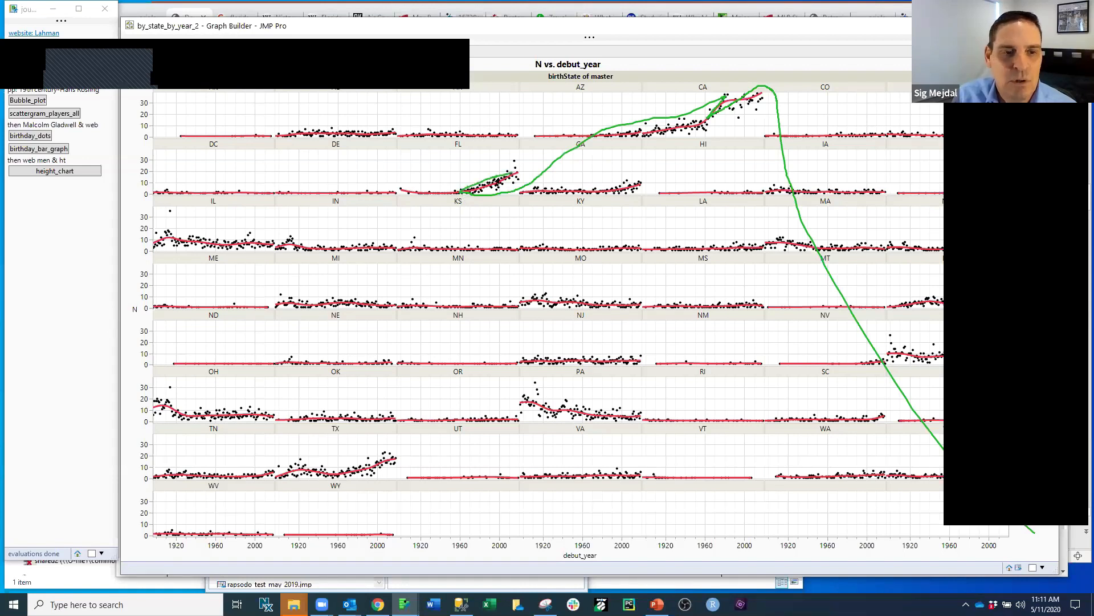
key("Escape")
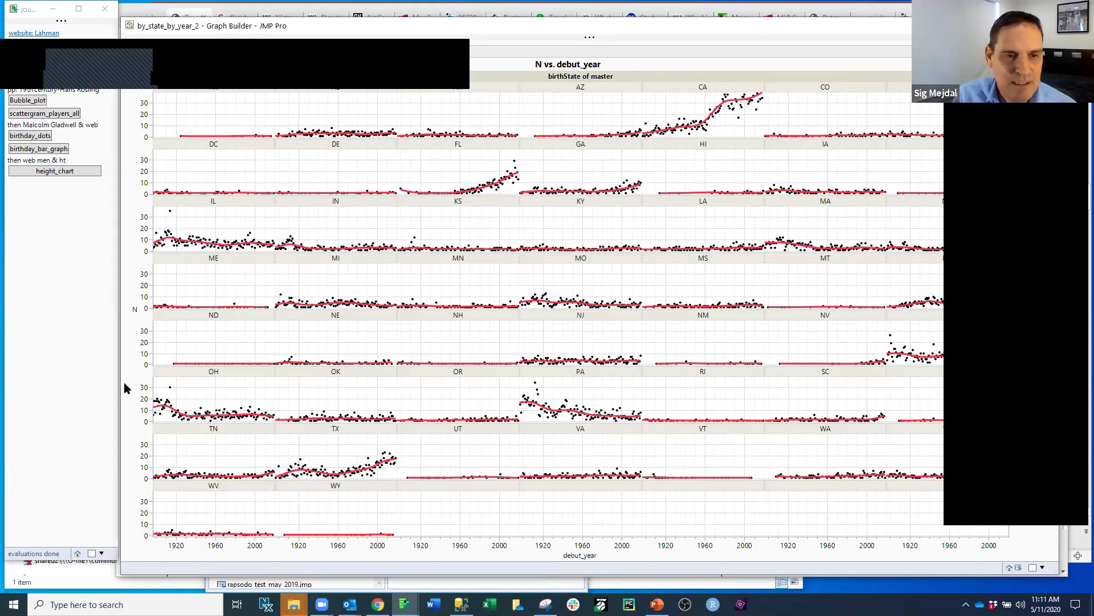
mouse_move(127, 385)
left_mouse_down()
mouse_move(153, 440)
mouse_move(176, 420)
left_mouse_up()
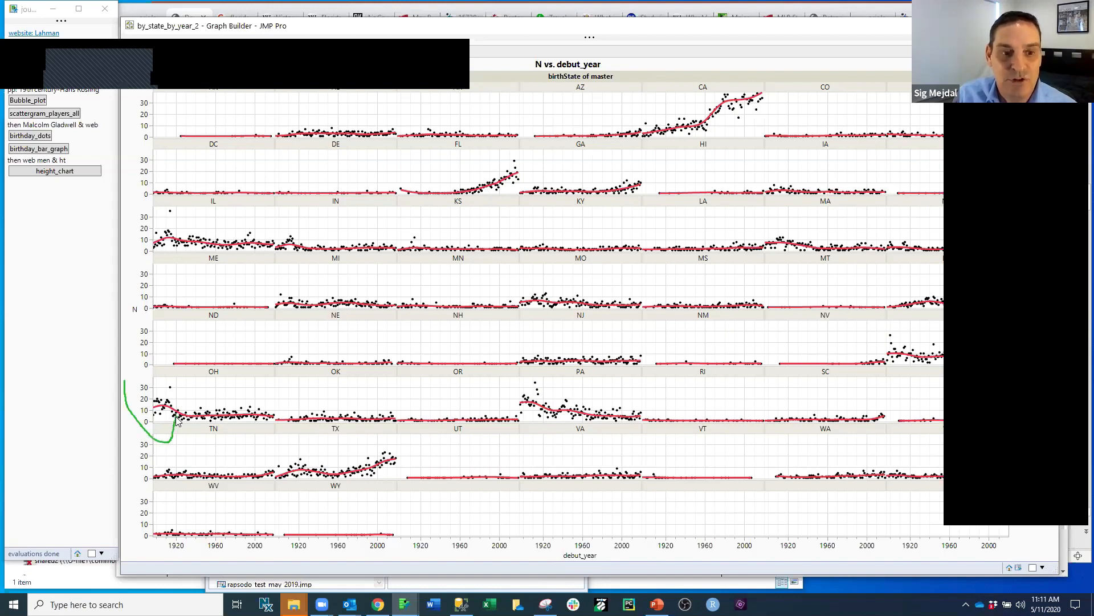
left_click_drag(177, 420, 258, 417)
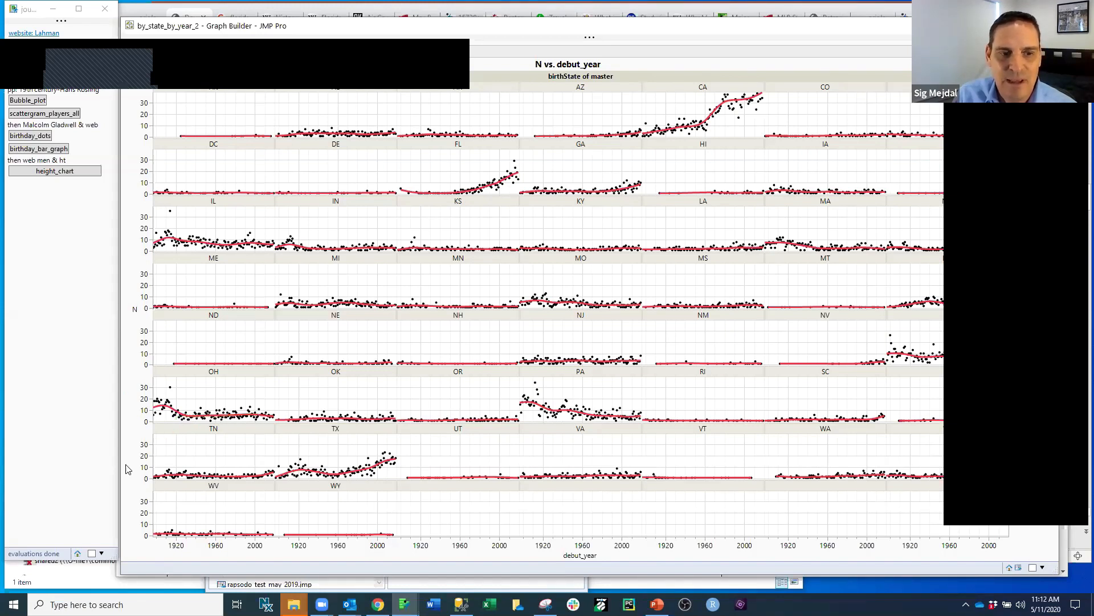
Step: Trace Pennsylvania's trend across the debut years with a freehand mark, clear it and close the by-state graph
mouse_move(126, 464)
left_mouse_down()
mouse_move(228, 451)
mouse_move(361, 413)
mouse_move(539, 397)
mouse_move(540, 416)
left_mouse_up()
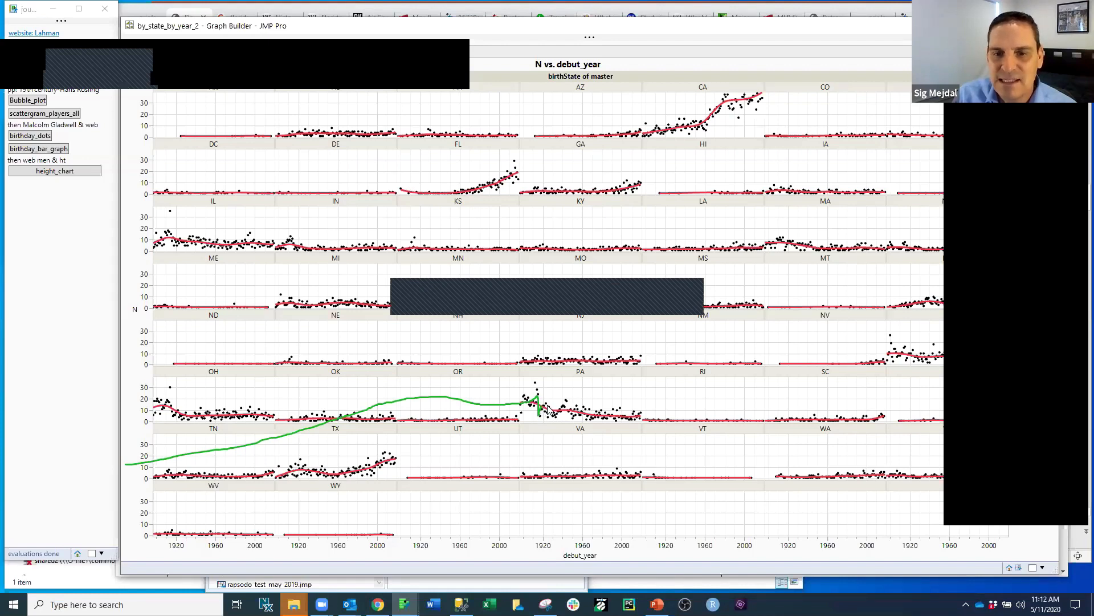
left_click_drag(548, 407, 638, 420)
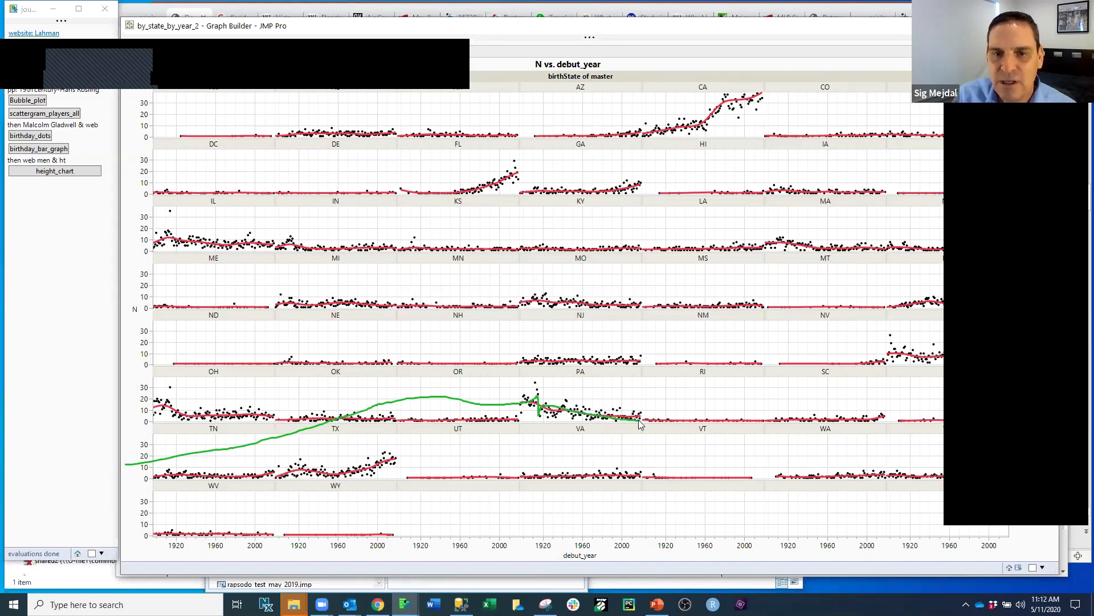
mouse_move(566, 413)
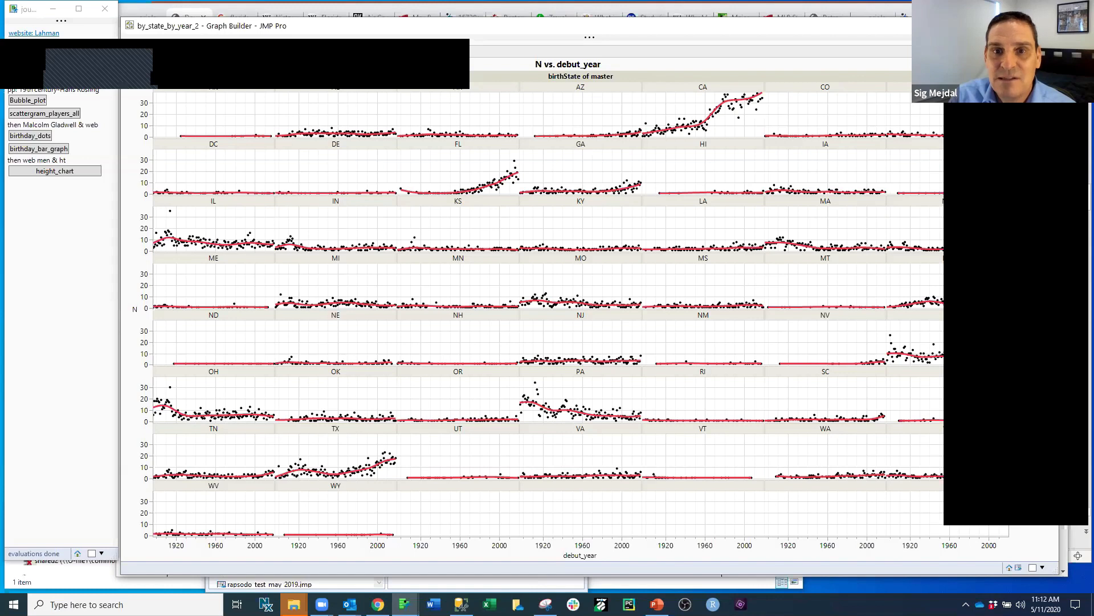
left_click(1046, 26)
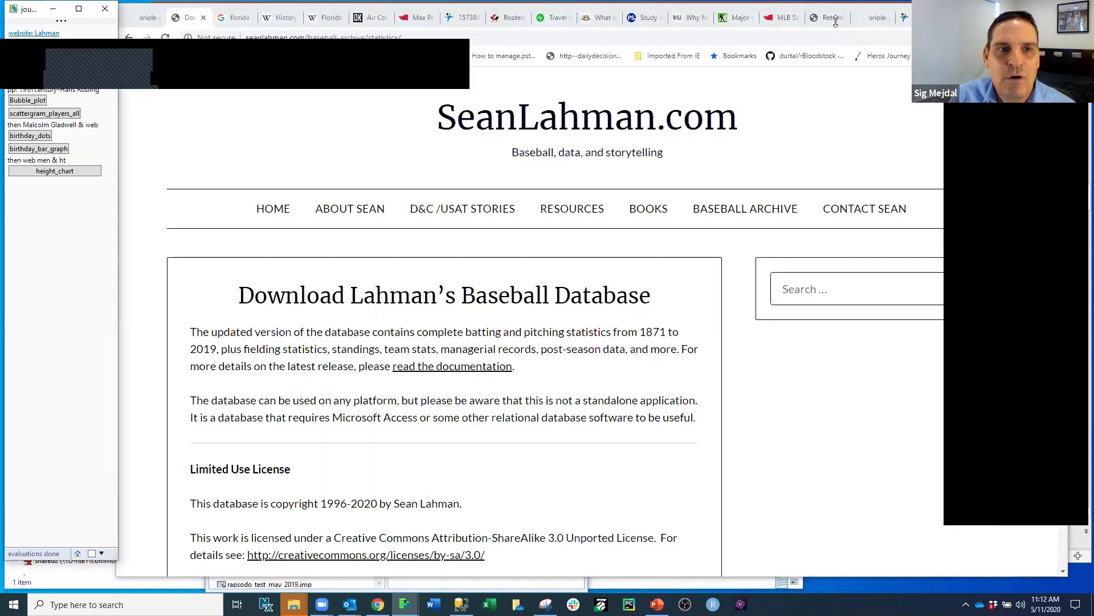
Step: Compare the California and Florida population curves in the Google results, and read "Growth after World War II" in Wikipedia's California history article
left_click(235, 18)
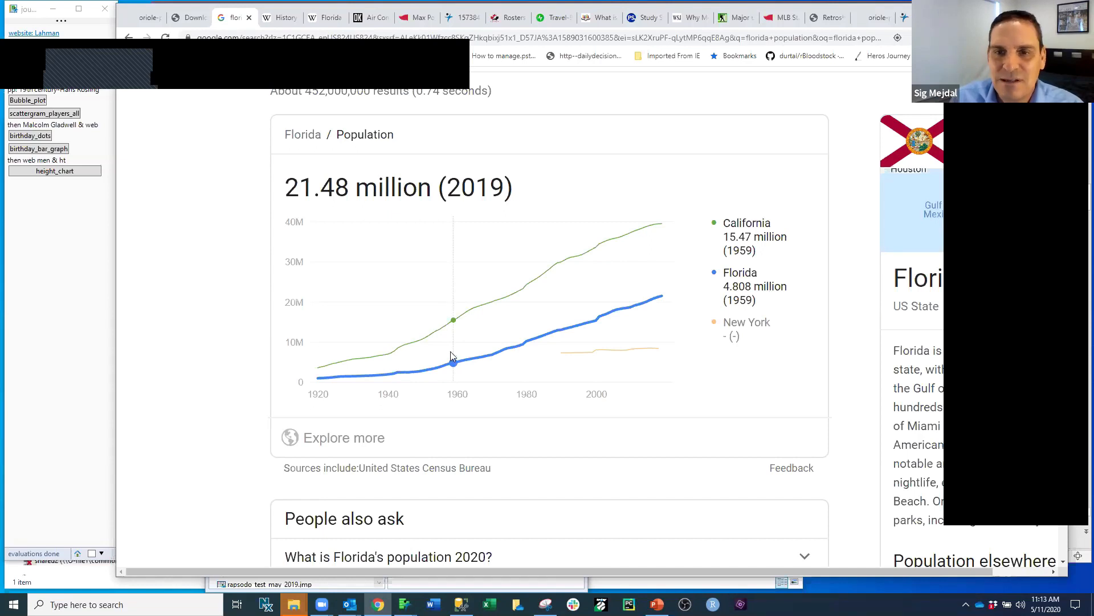
left_click(275, 17)
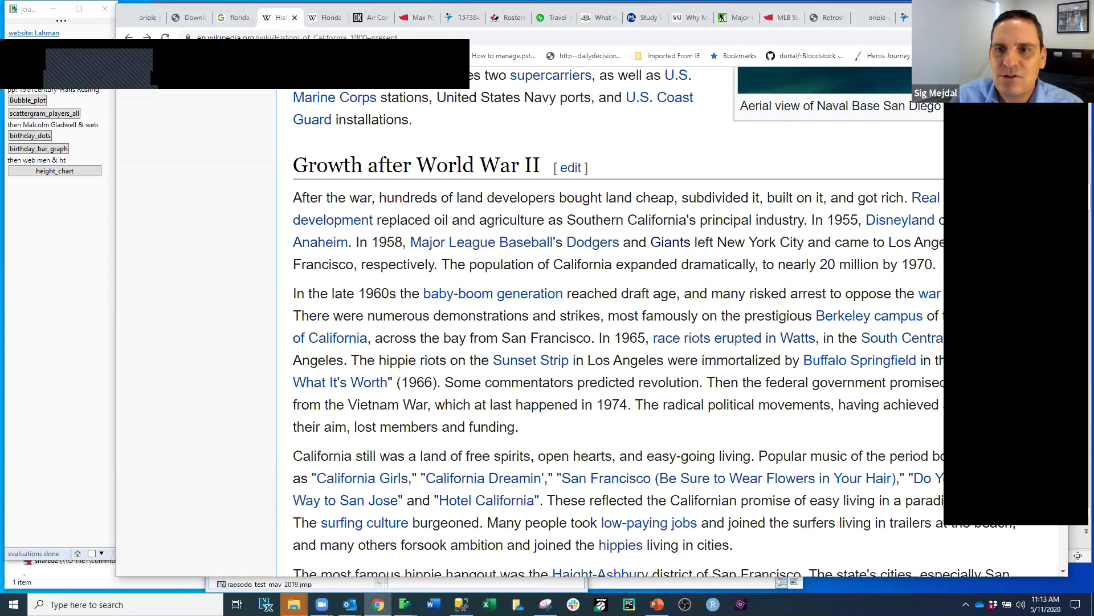
left_click_drag(980, 16, 907, 16)
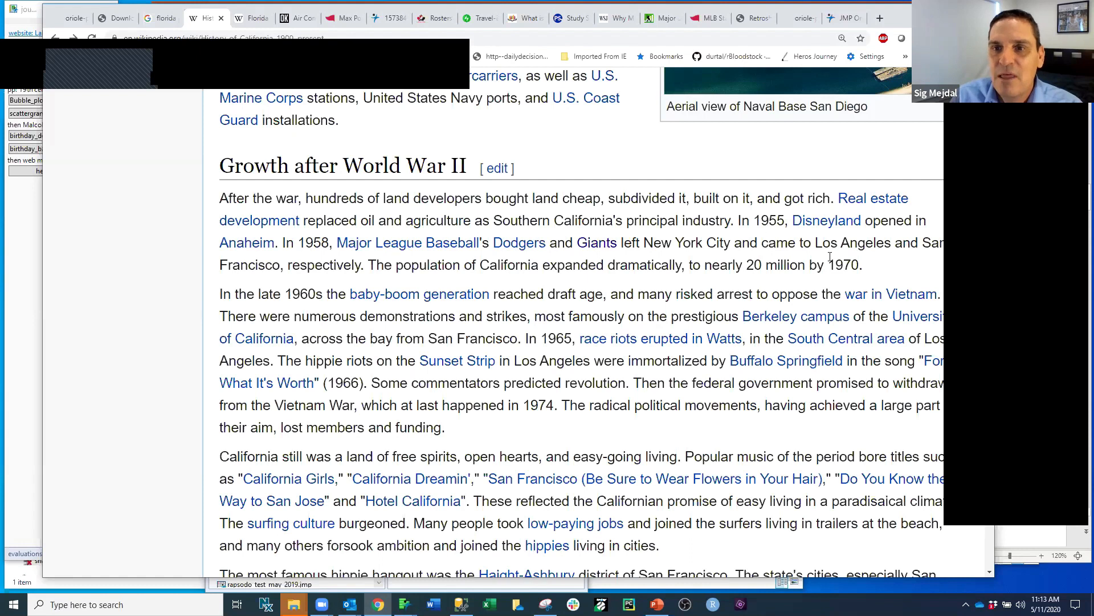
mouse_move(832, 226)
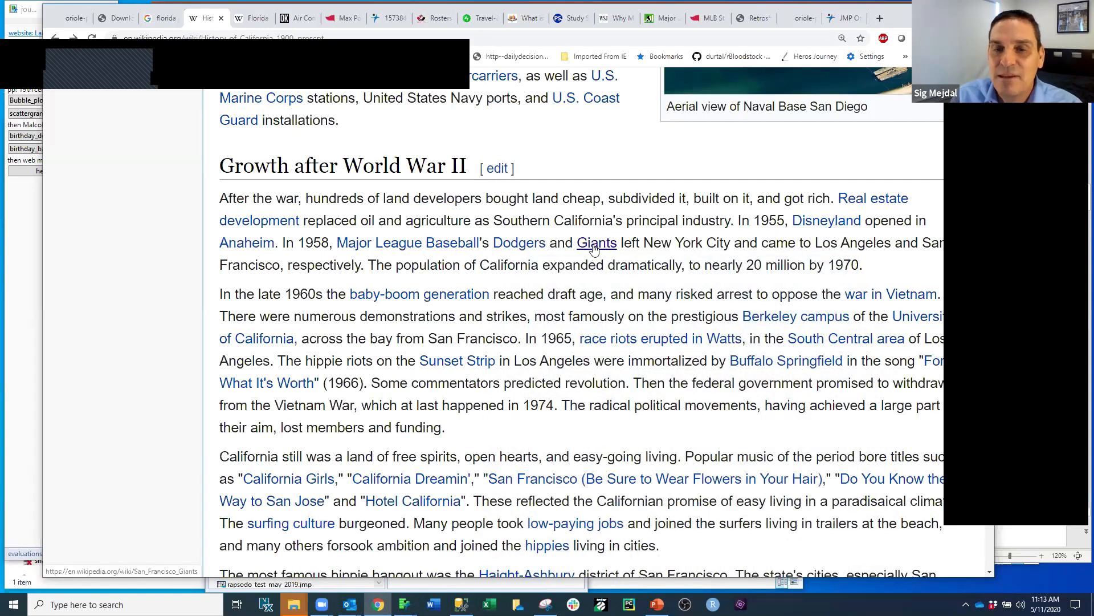
mouse_move(595, 249)
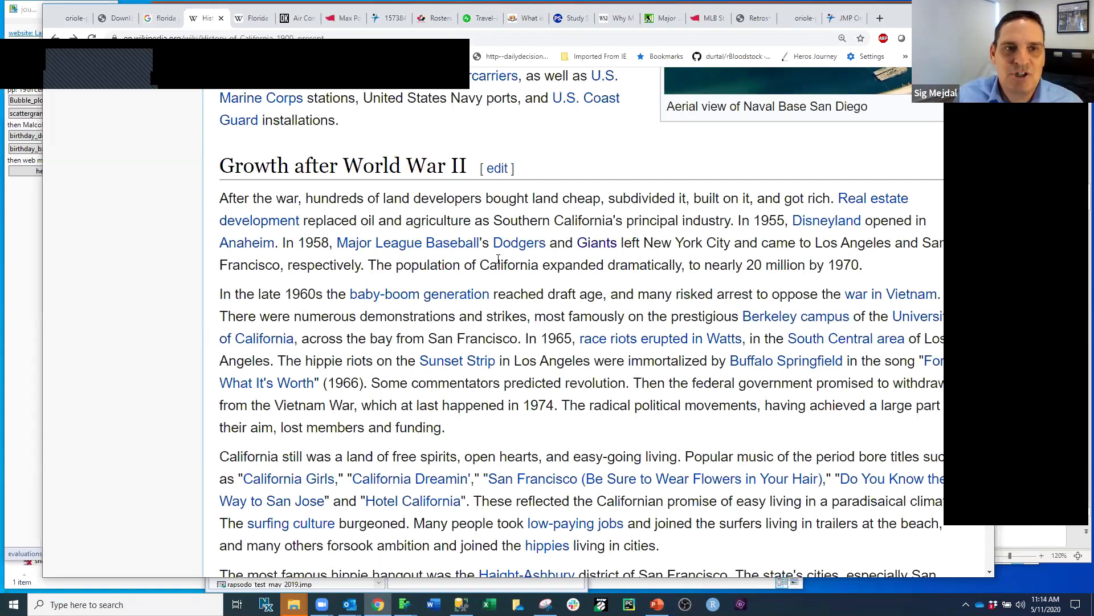
Step: Read about air conditioning and migration in the Florida Wikipedia article, and bring up Outkick's article on air conditioning and Florida's sports dominance
left_click(255, 21)
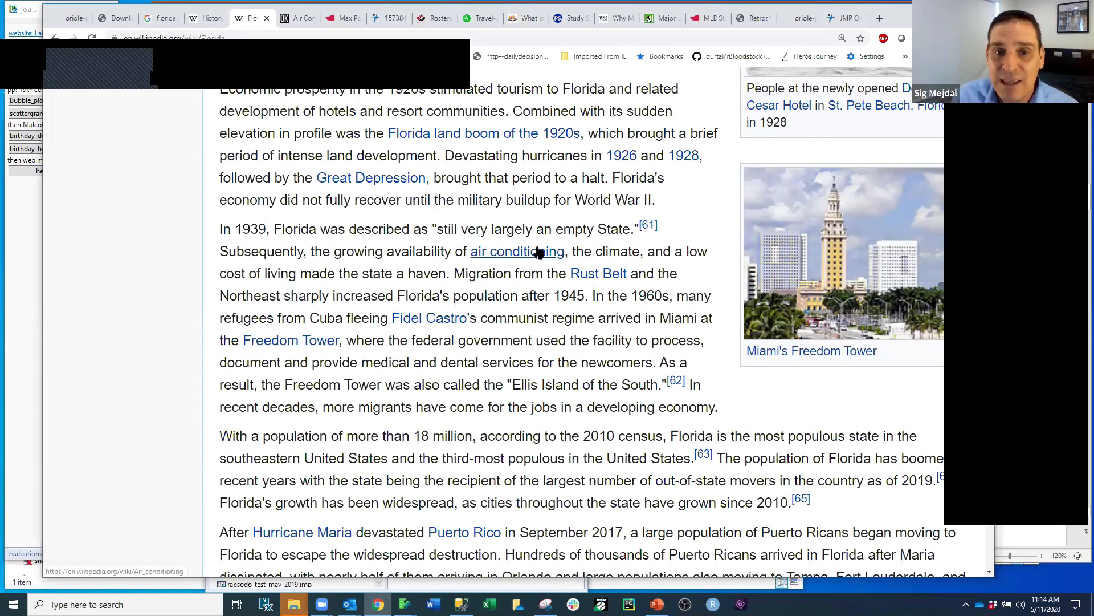
mouse_move(538, 252)
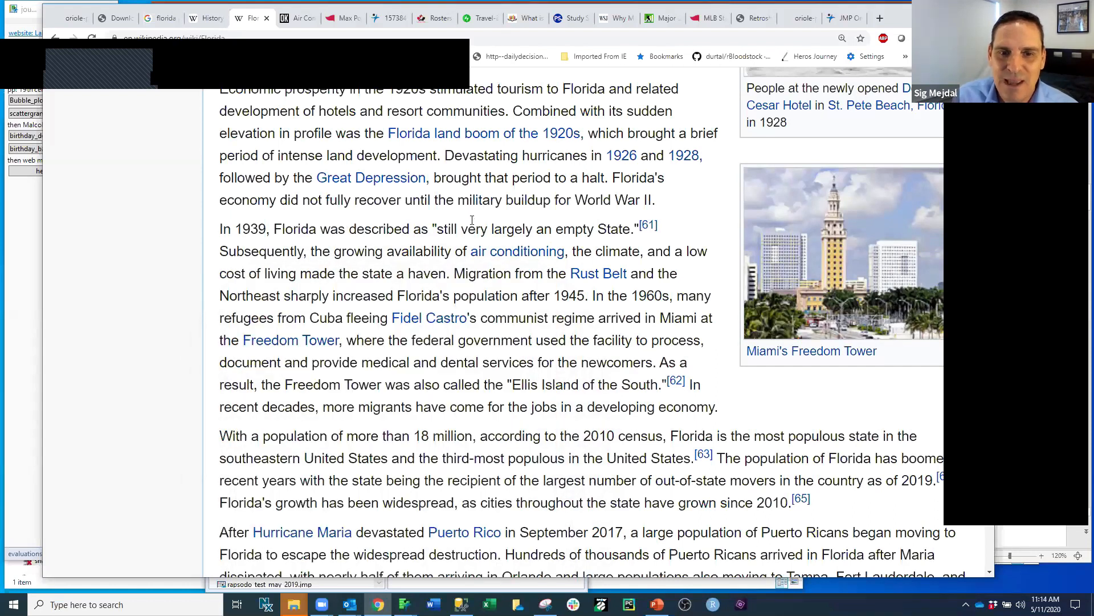
mouse_move(460, 318)
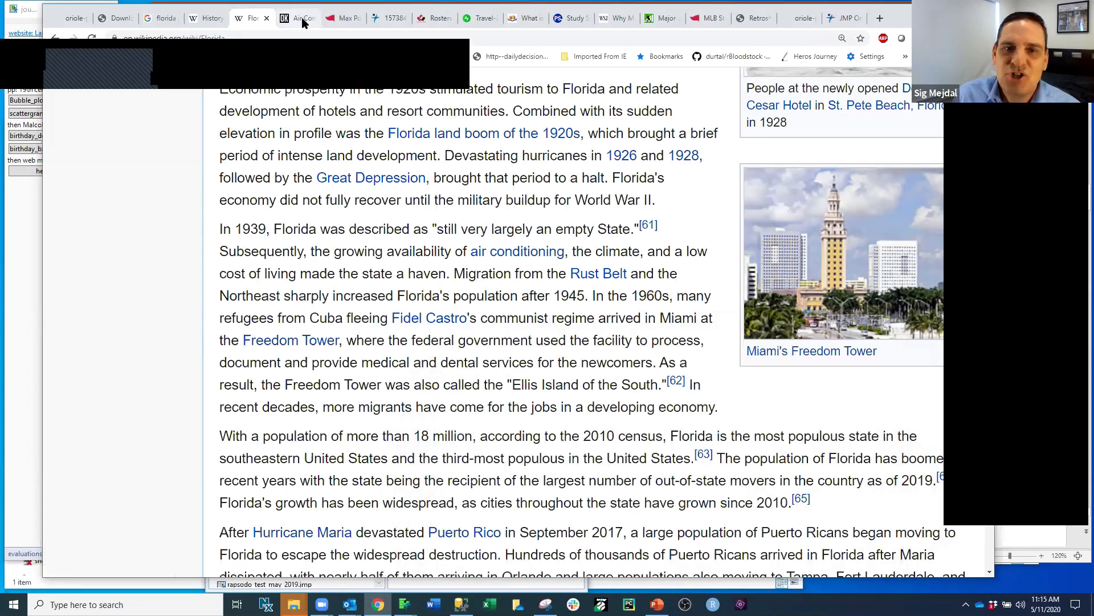
left_click(302, 17)
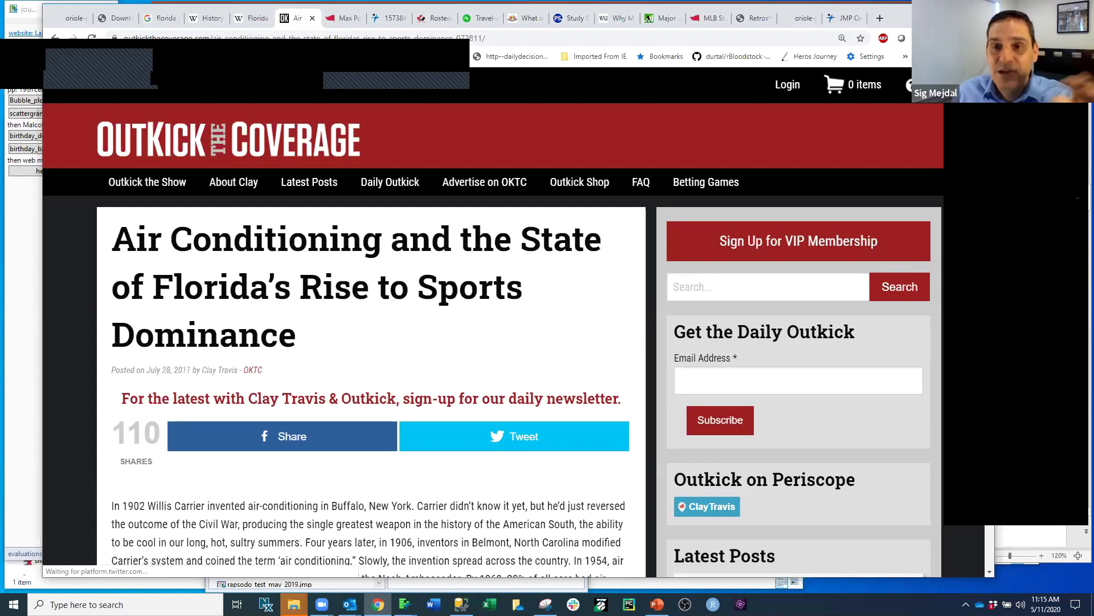
Step: Switch to the jmp_slides_for_pres PowerPoint presentation and move its window so the 19th Century Baseball Cities map is fully in view
key("alt+Tab")
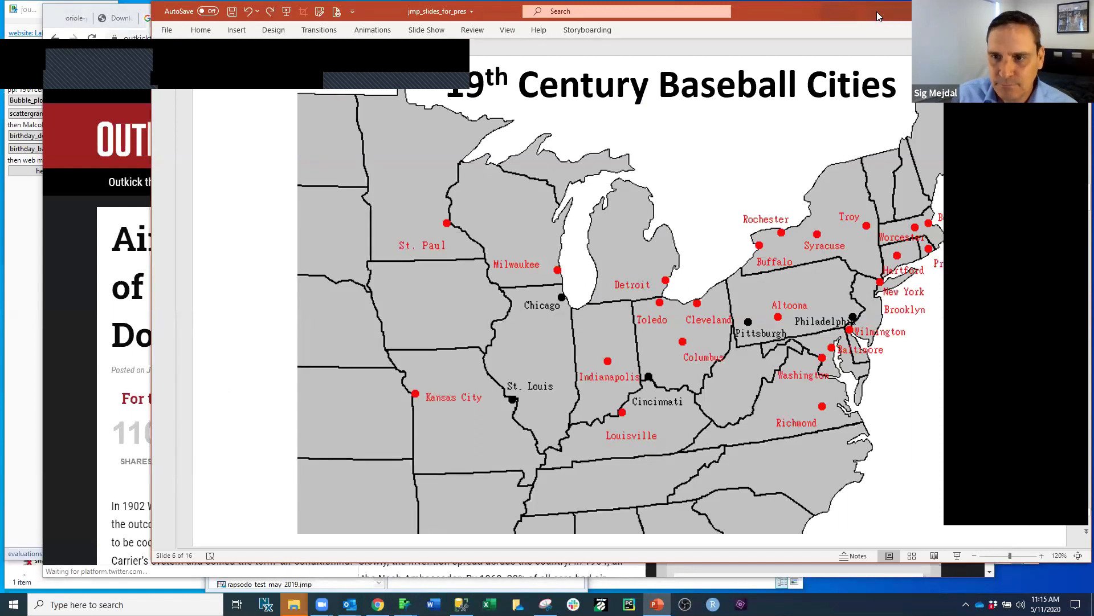
left_click_drag(877, 16, 739, 16)
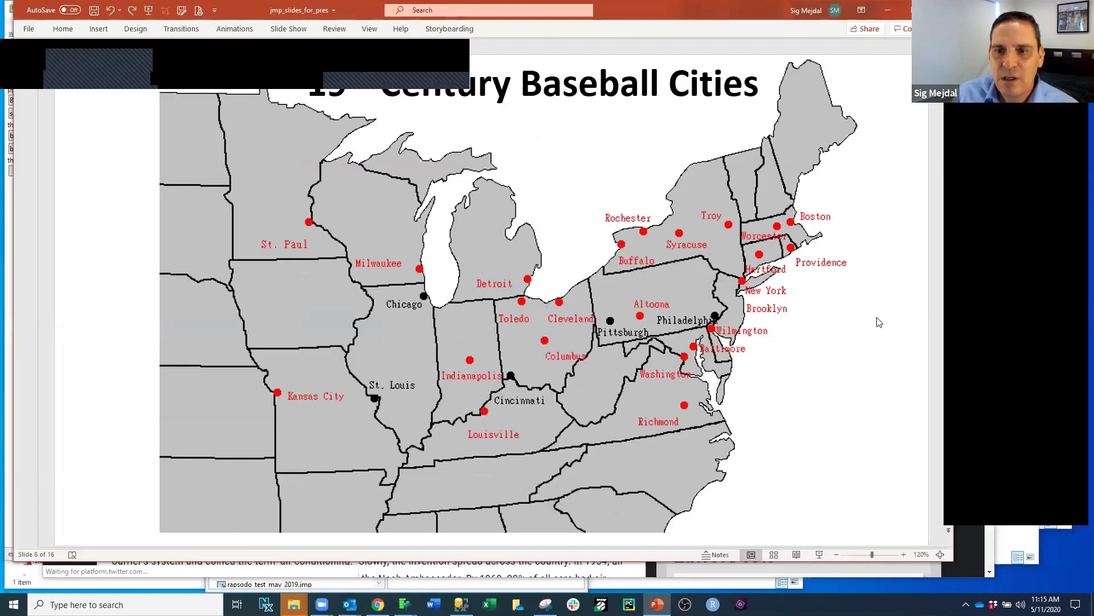
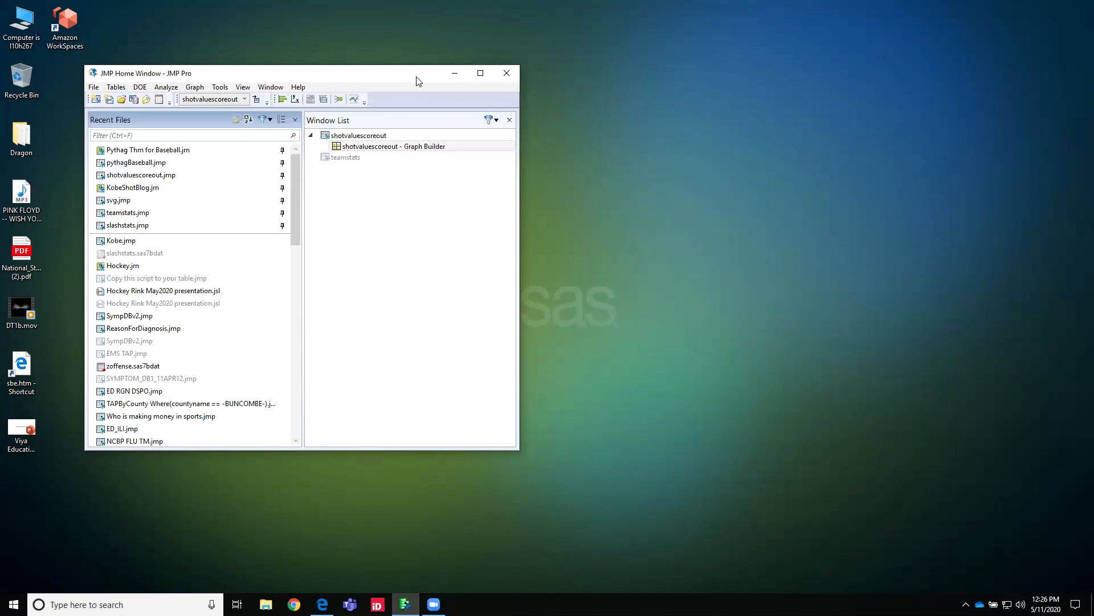
Step: Open the KobeShotBlog journal from the recent files, and bring up the shotvaluescoreout graph of hockey shots on the rink
left_click_drag(416, 81, 443, 85)
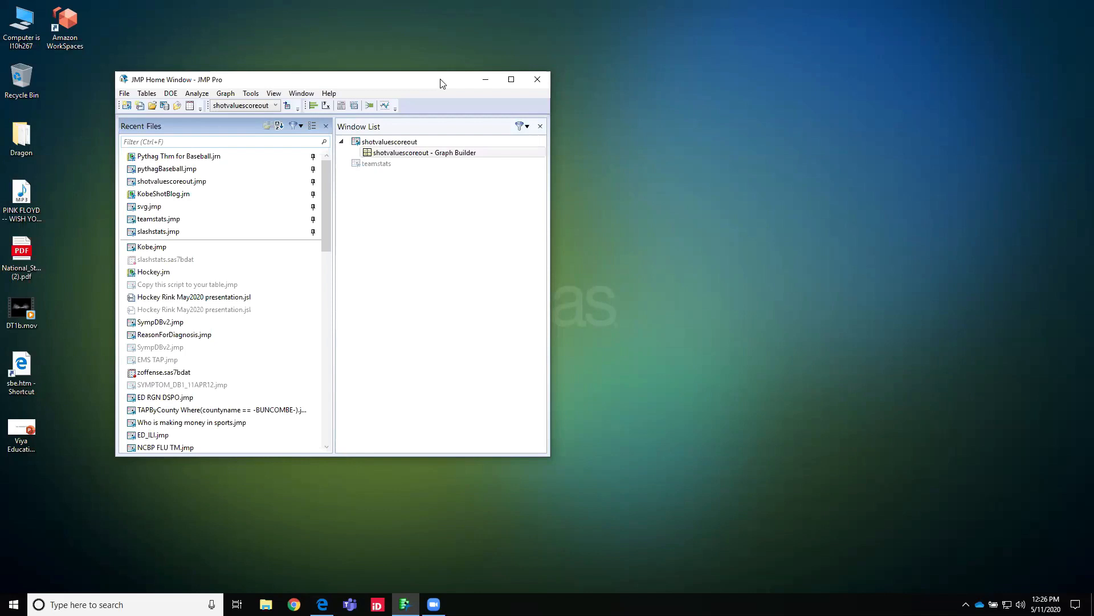
double_click(175, 193)
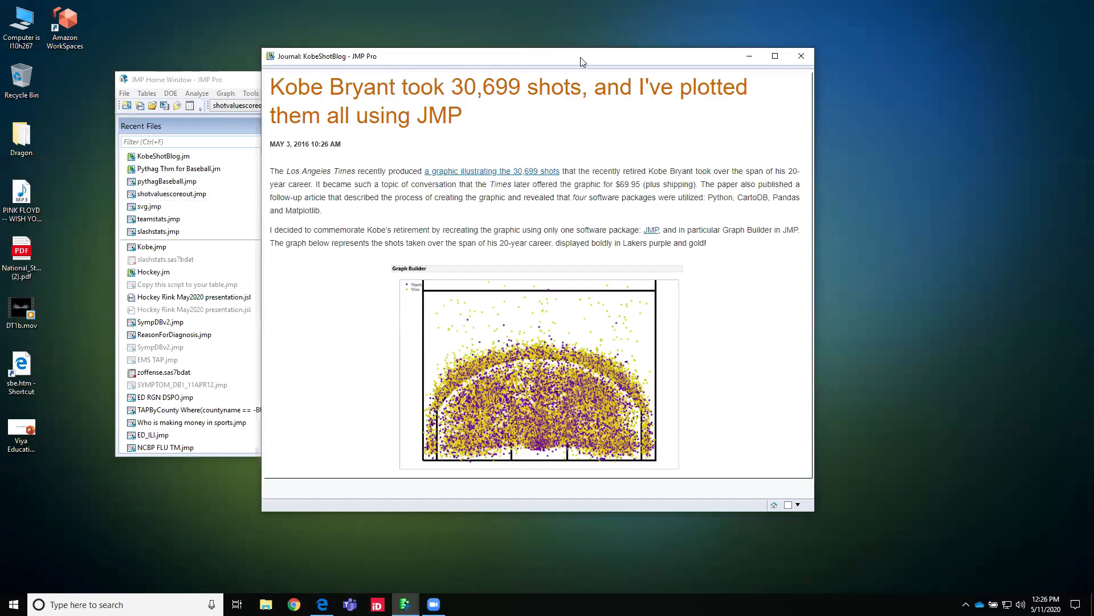
left_click_drag(581, 58, 559, 49)
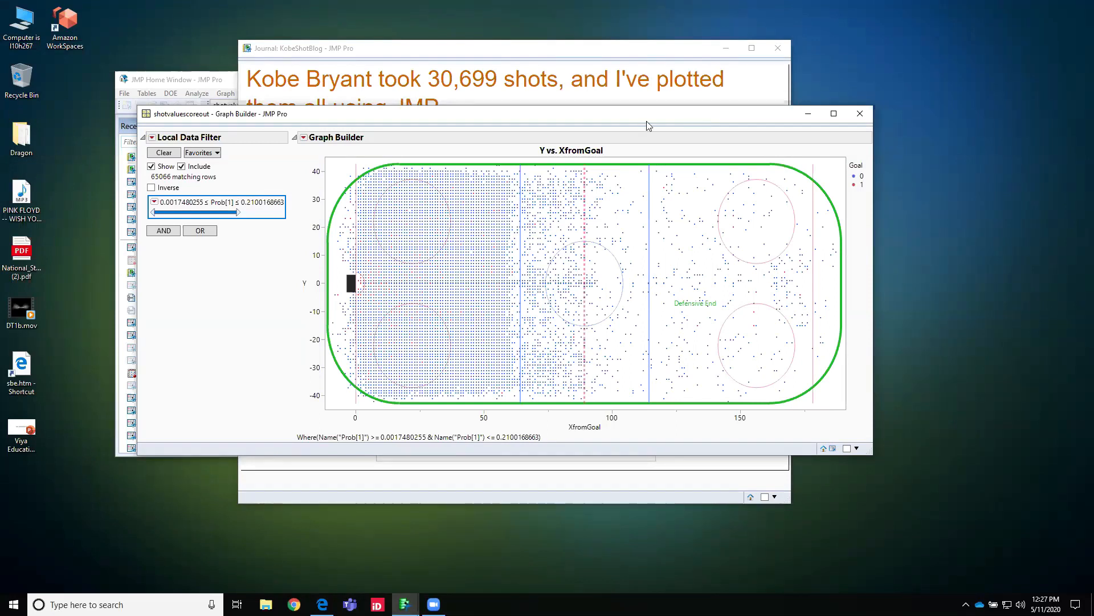
left_click_drag(572, 118, 581, 79)
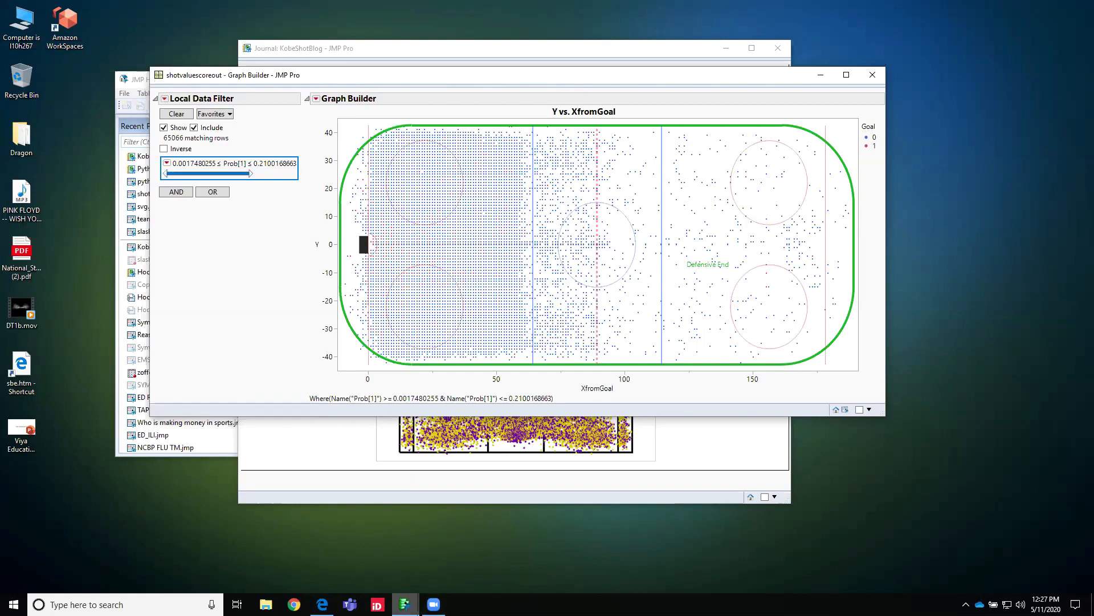
Step: Open the Pythag Thm for Baseball journal from the JMP Home Window, examine its winning percentage formula and close it
mouse_move(405, 603)
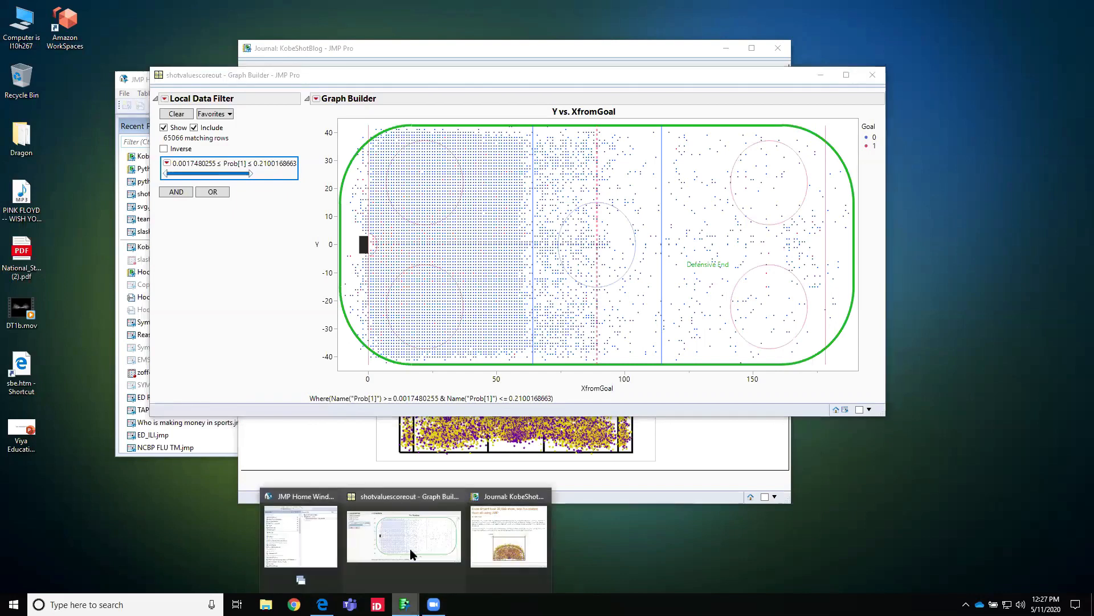
left_click(289, 537)
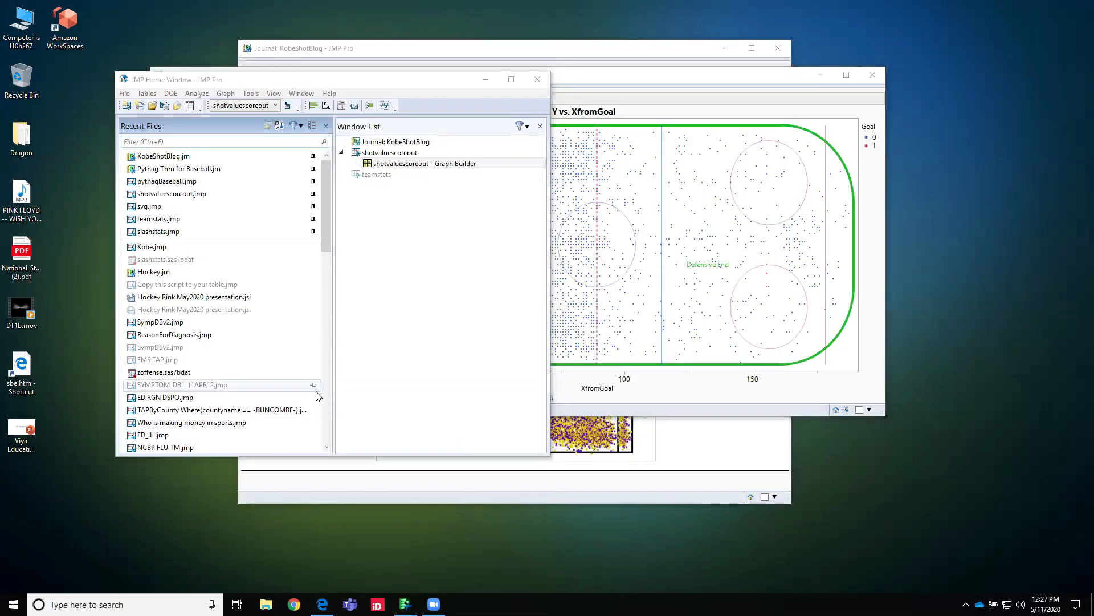
double_click(179, 169)
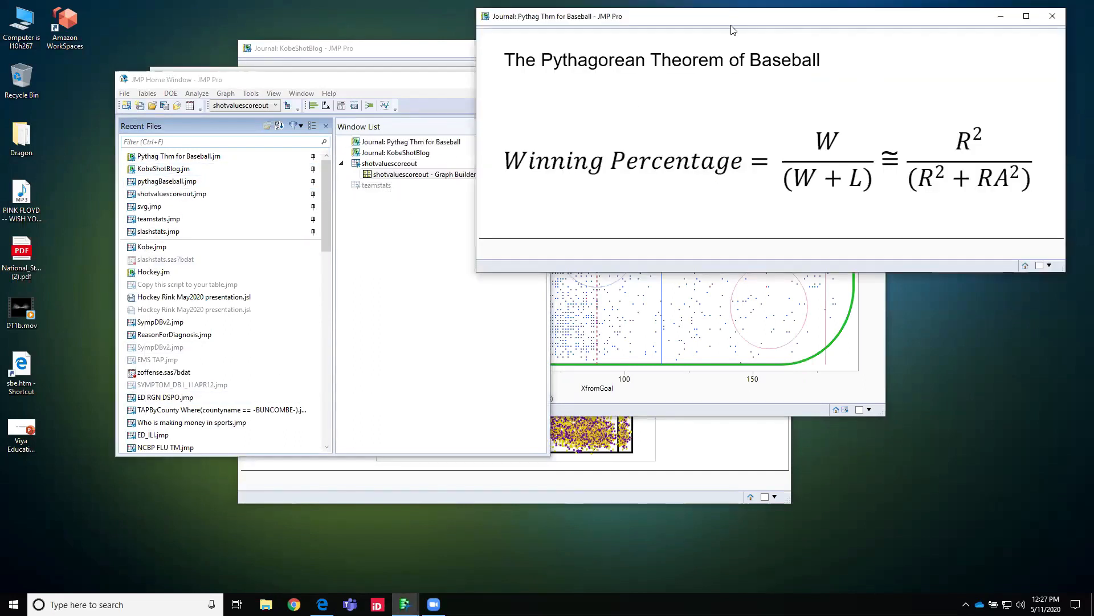
left_click_drag(756, 14, 657, 82)
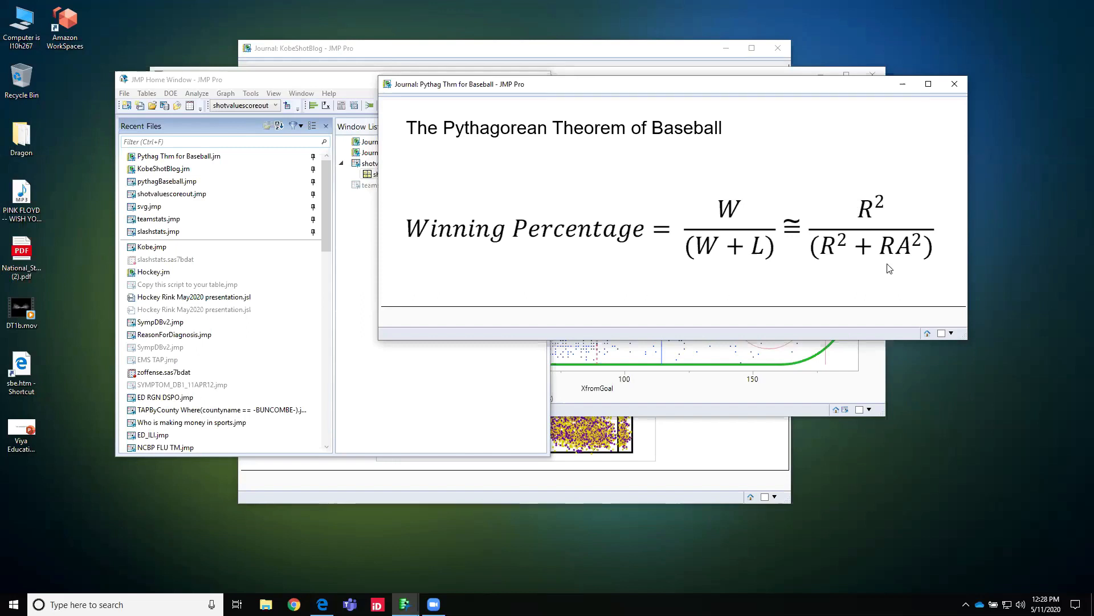
left_click(957, 89)
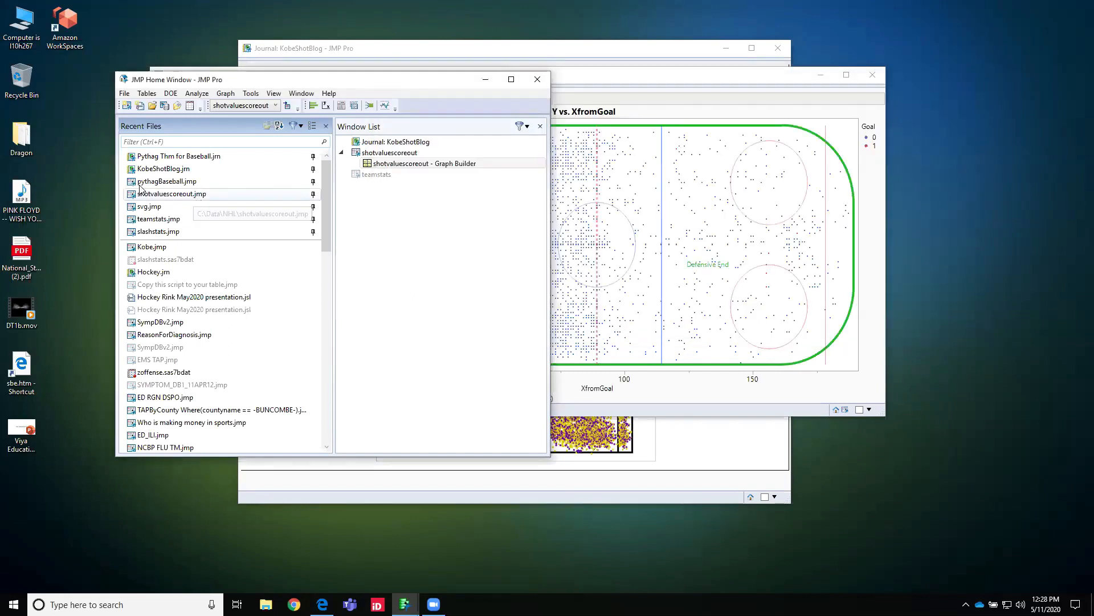
Step: Open pythagBaseball.jmp, run its saved graph script of actual winning percentage against estimate, and move the graph beside the recent files list
double_click(131, 183)
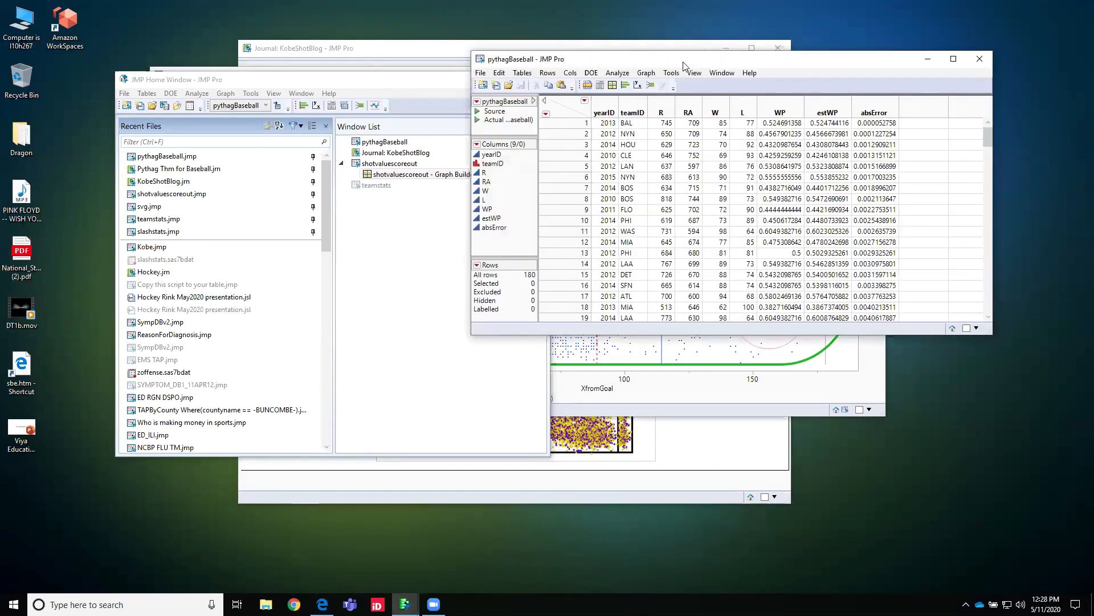
left_click(477, 120)
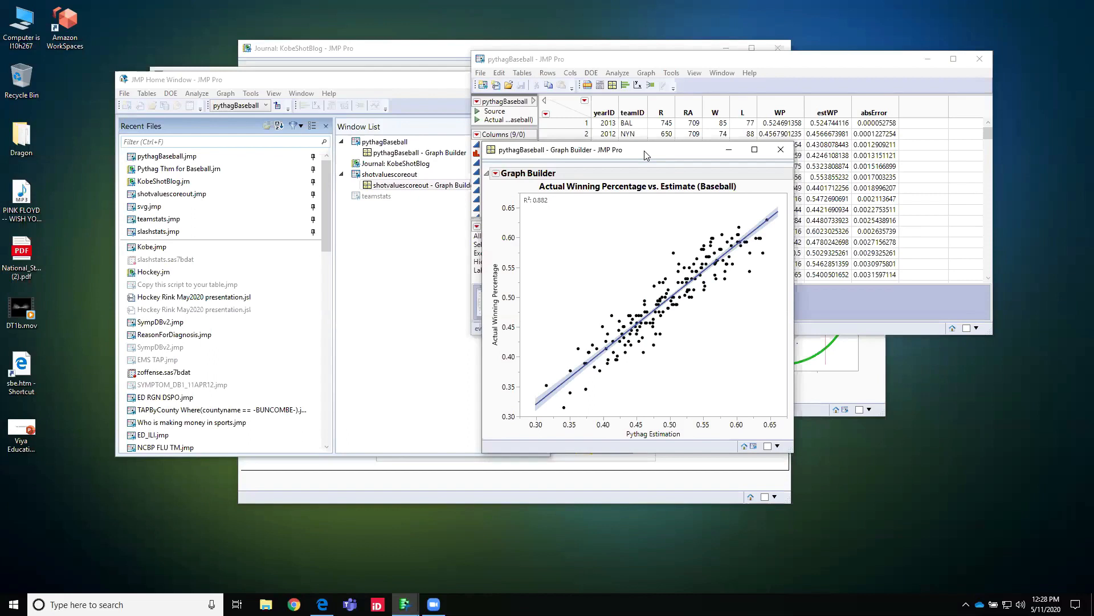
left_click_drag(644, 154, 511, 49)
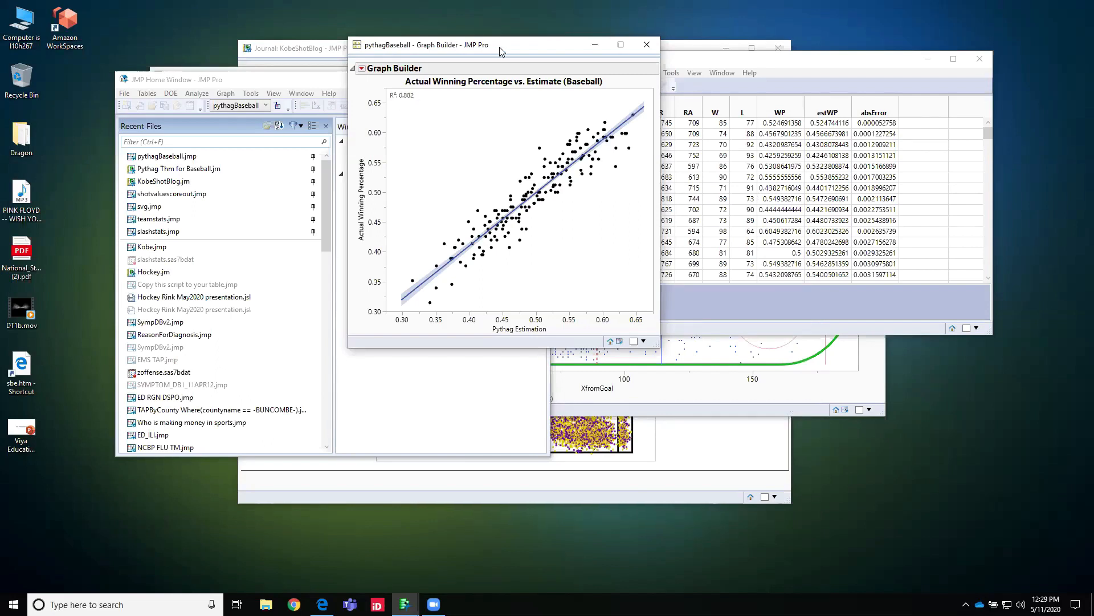
left_click_drag(500, 50, 656, 53)
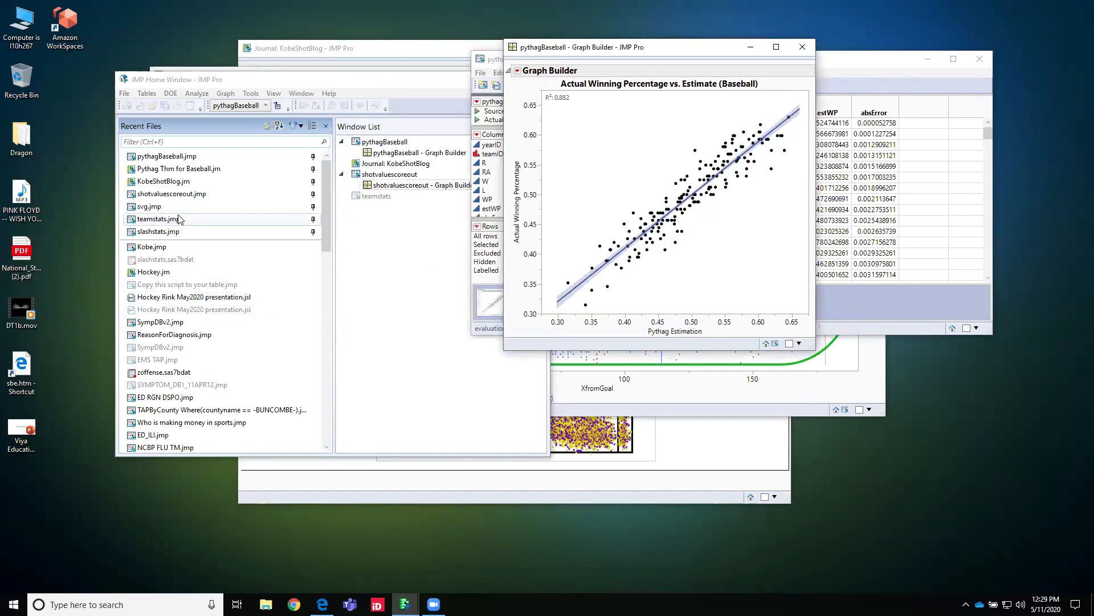
Step: Open the slashstats.jmp data table from the recent files and reposition its window
left_click(131, 233)
double_click(131, 234)
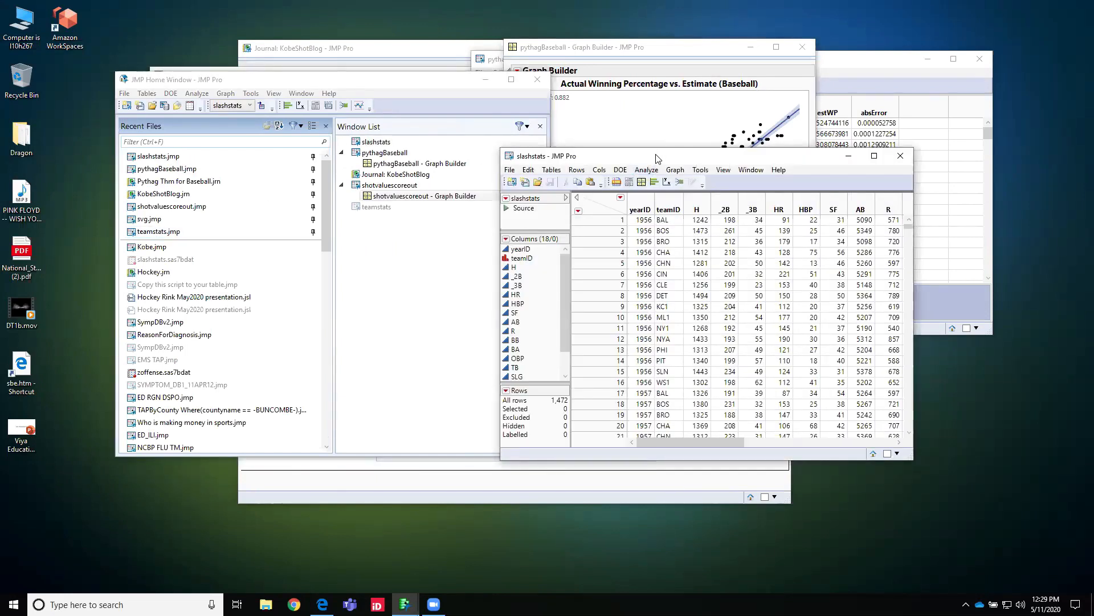
left_click_drag(656, 156, 609, 137)
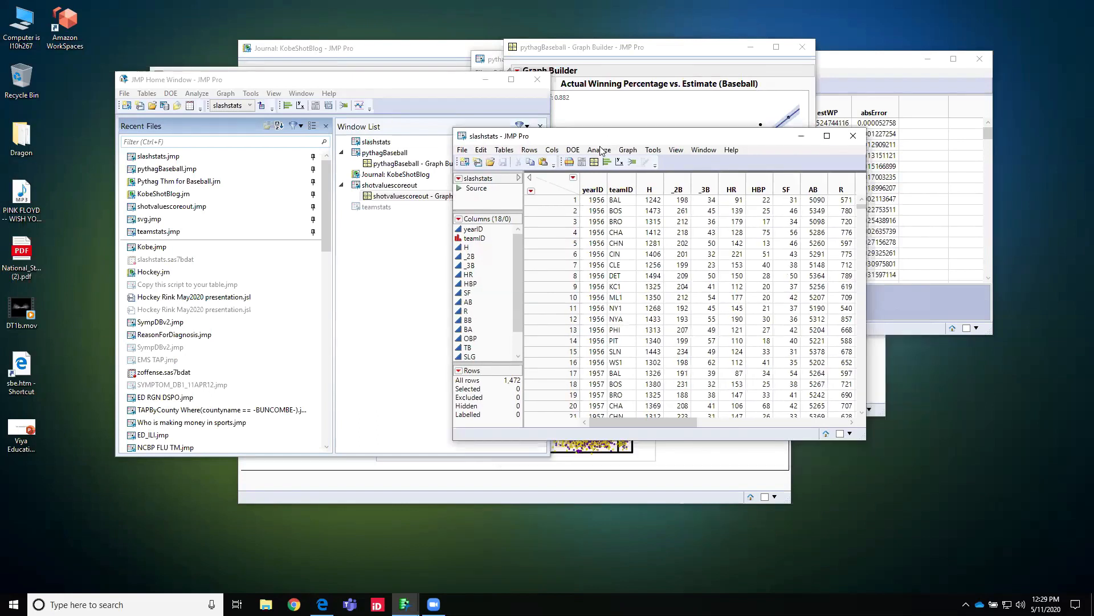
Step: Run Fit Y by X on slashstats with R as the response and BA and OBP as the factors
left_click(600, 150)
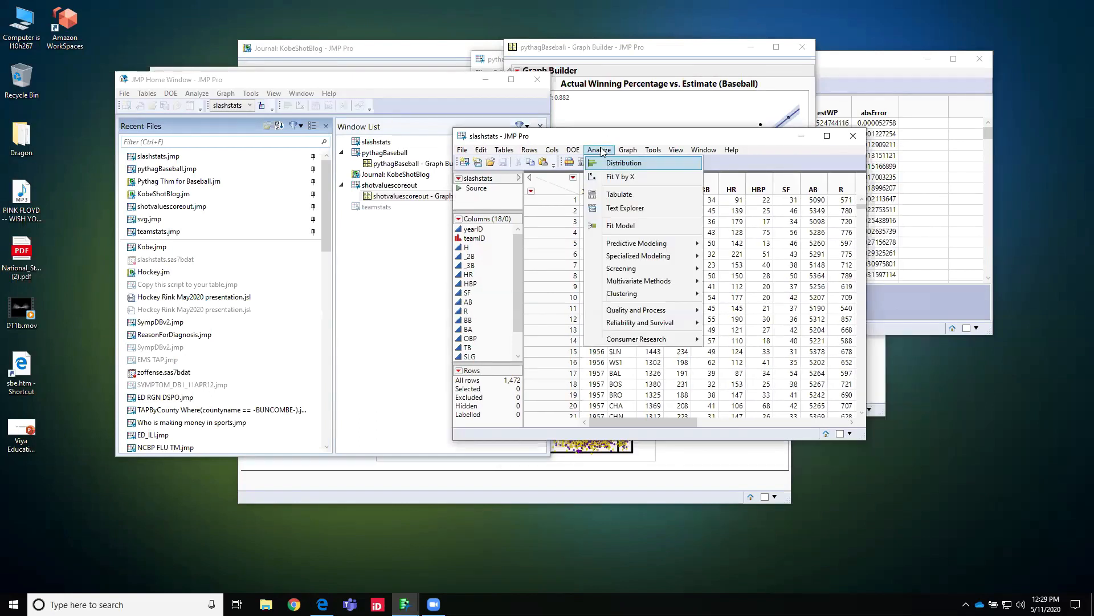
left_click(622, 177)
left_click_drag(502, 285, 646, 212)
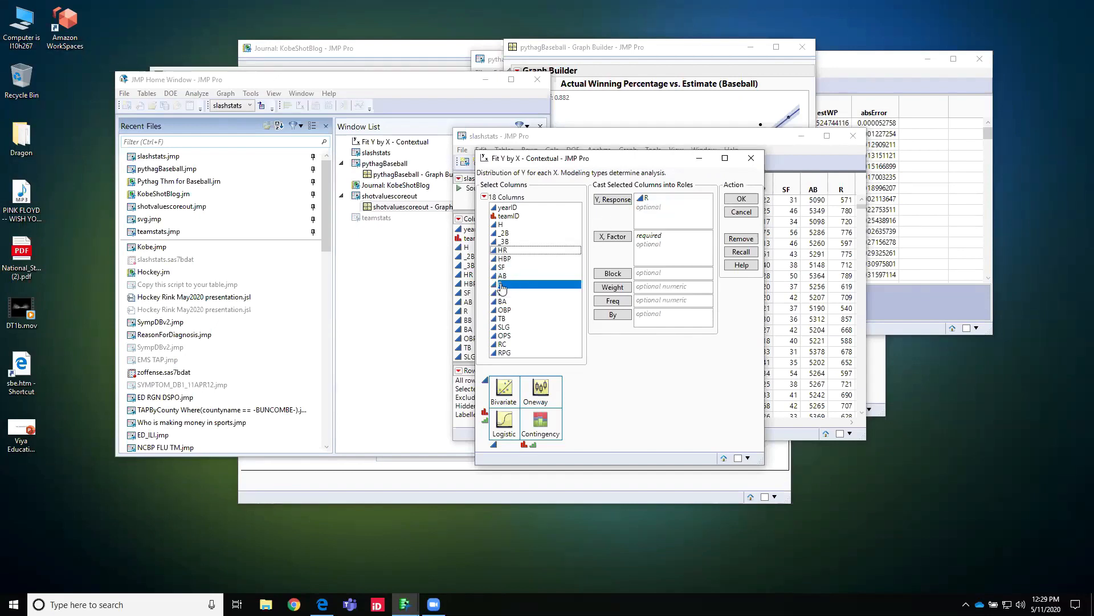
left_click_drag(500, 301, 652, 242)
left_click(509, 311, "ctrl")
left_click_drag(509, 310, 661, 251)
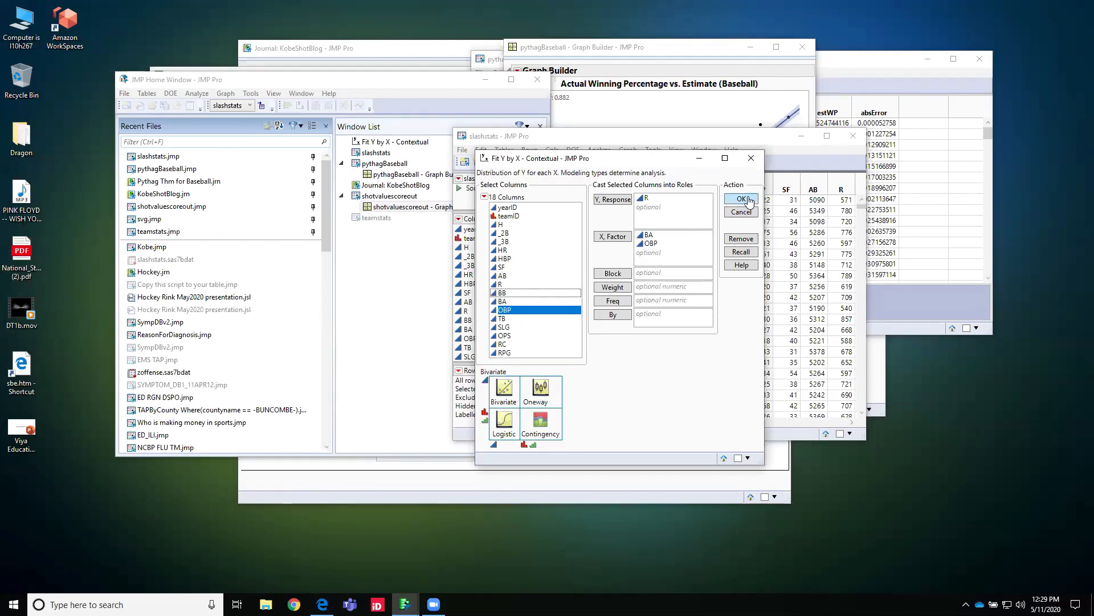
left_click(743, 199)
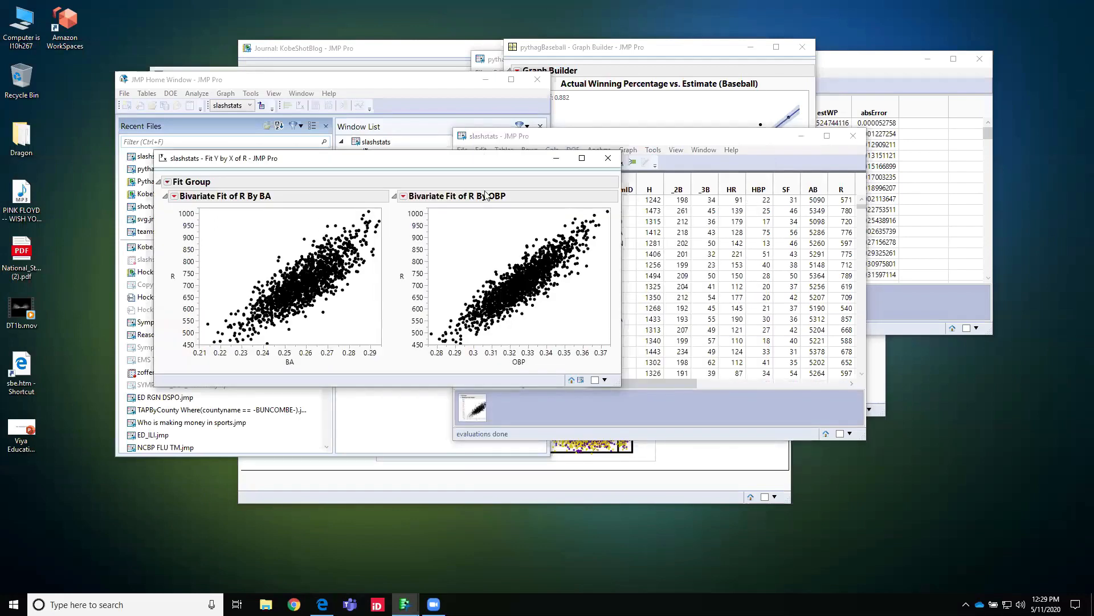
Step: Fit a line to both the R by BA and R by OBP plots, and put away the report and data table after comparing the fits
left_click(175, 196)
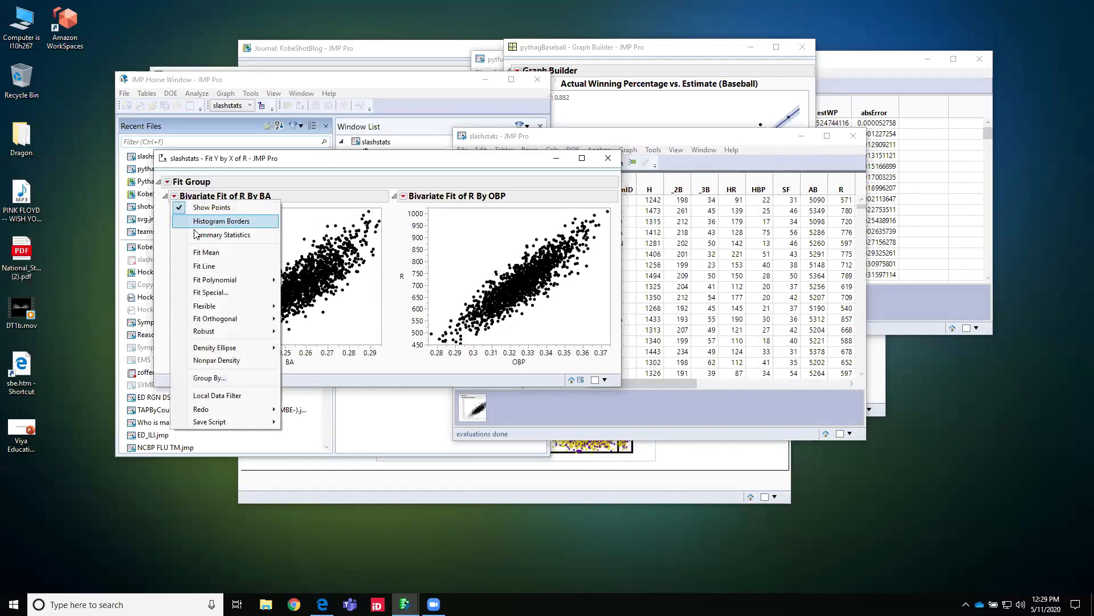
left_click(206, 265)
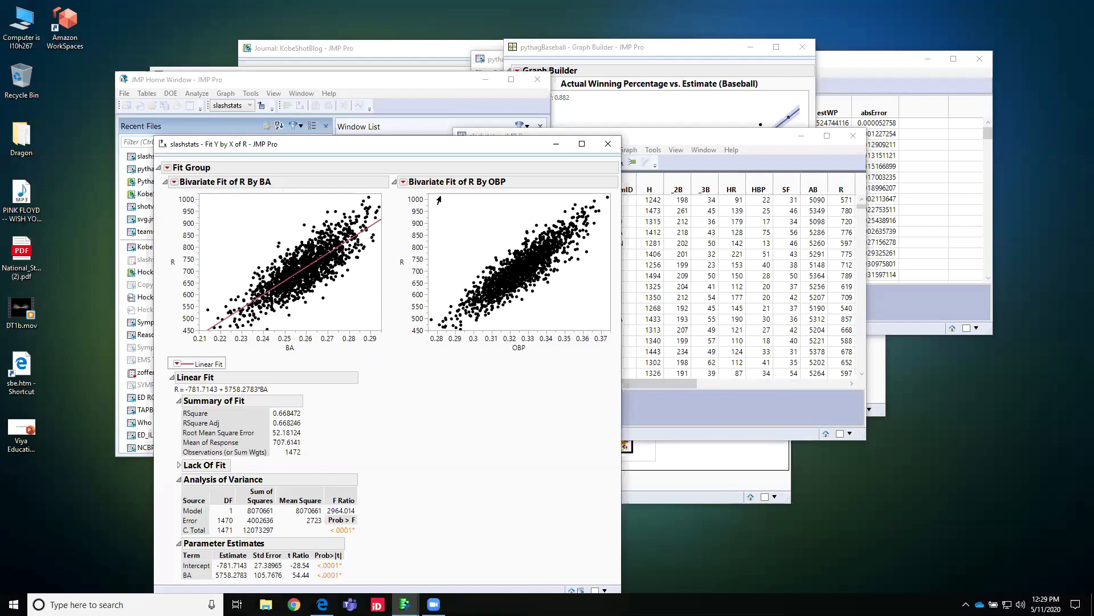
left_click(405, 182)
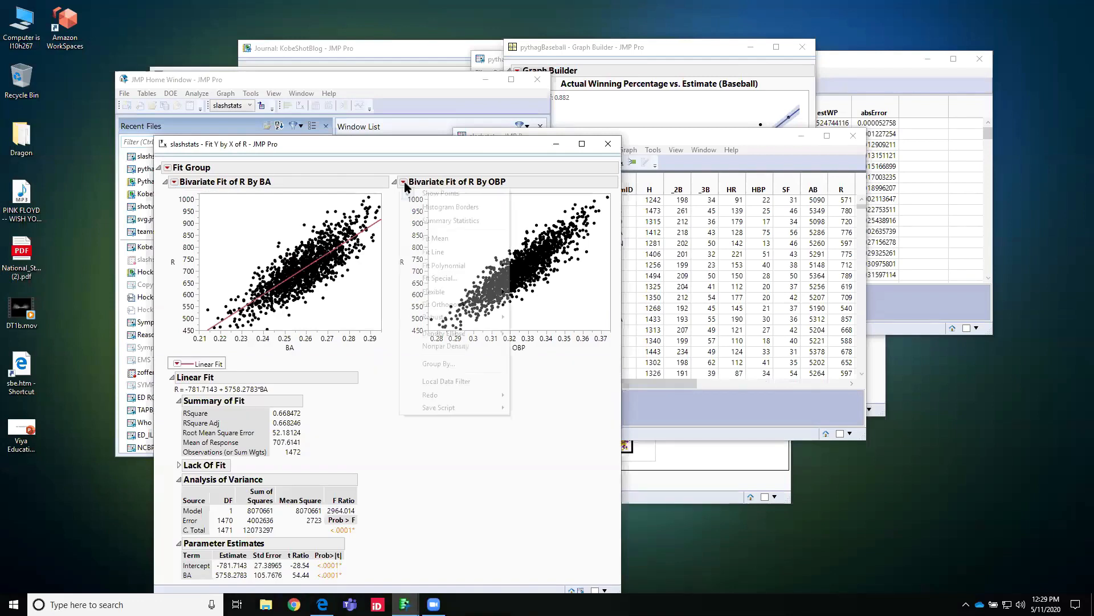
left_click(446, 253)
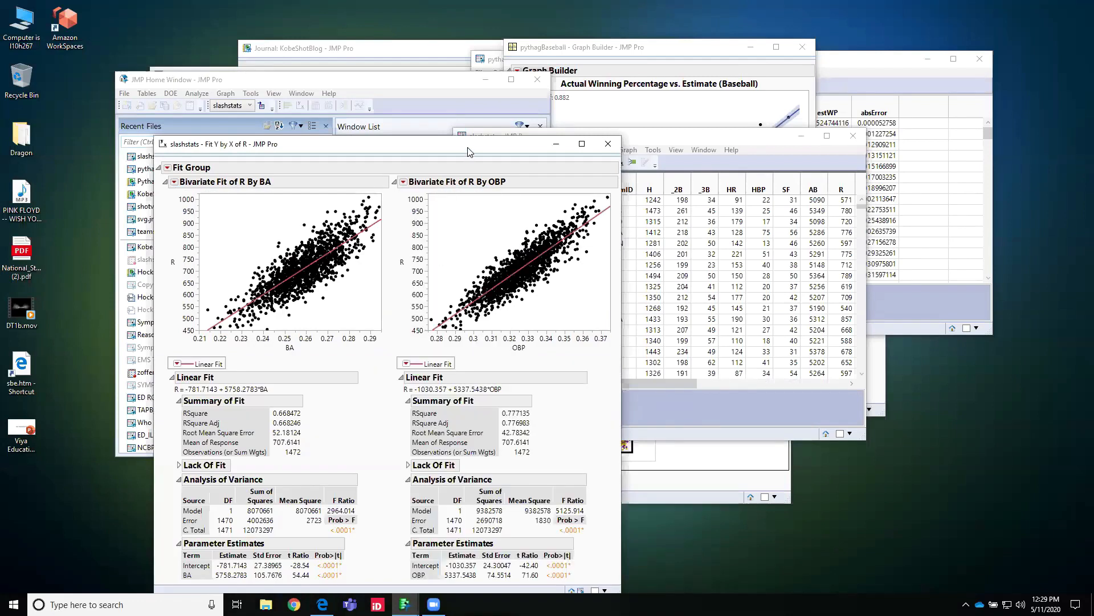
left_click_drag(467, 146, 483, 135)
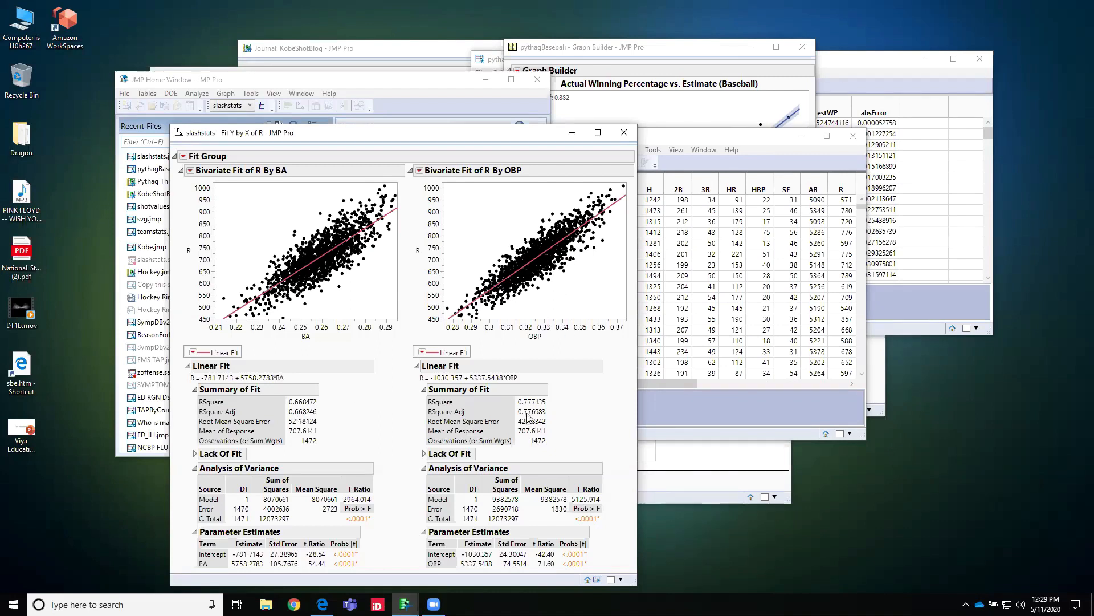
left_click(624, 134)
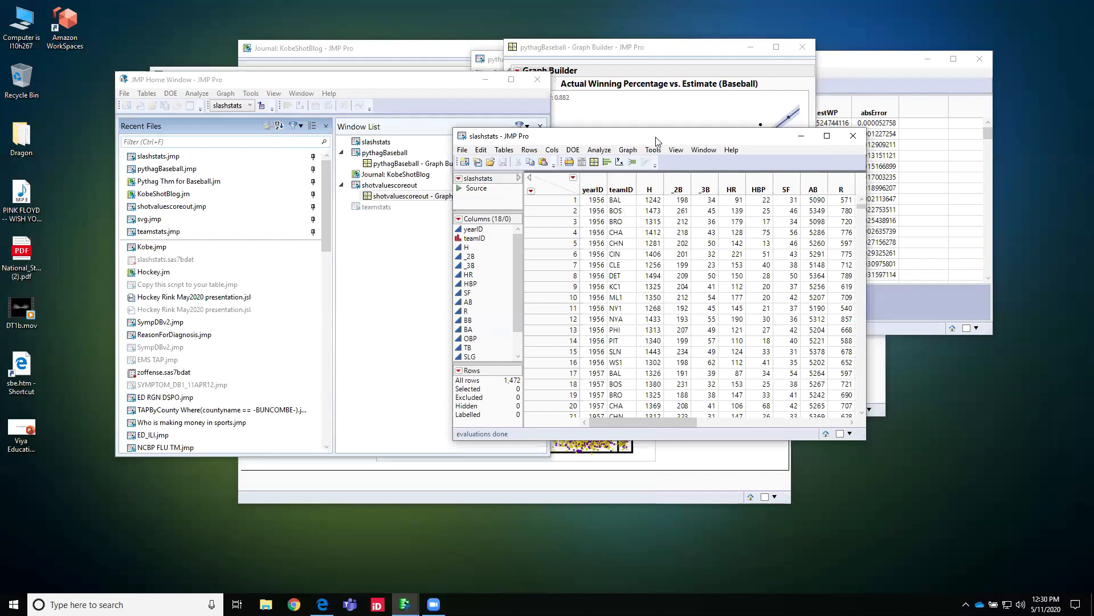
left_click(801, 136)
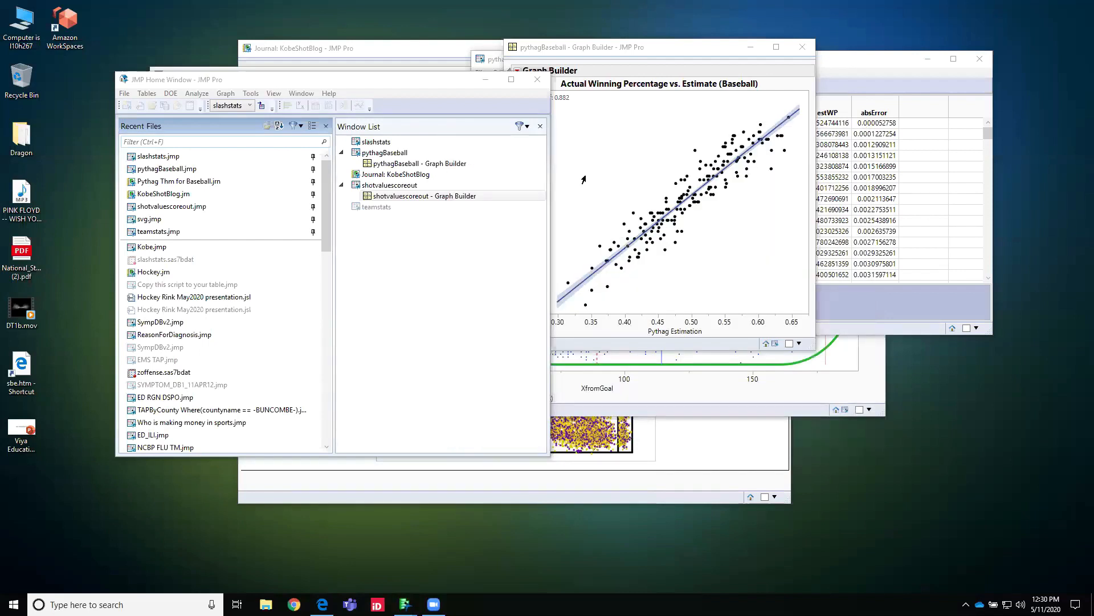
Step: Open svg.jmp and run Fit Y by X with Goals as the response and Attempts as the factor, adding a fitted line
mouse_move(405, 201)
double_click(131, 220)
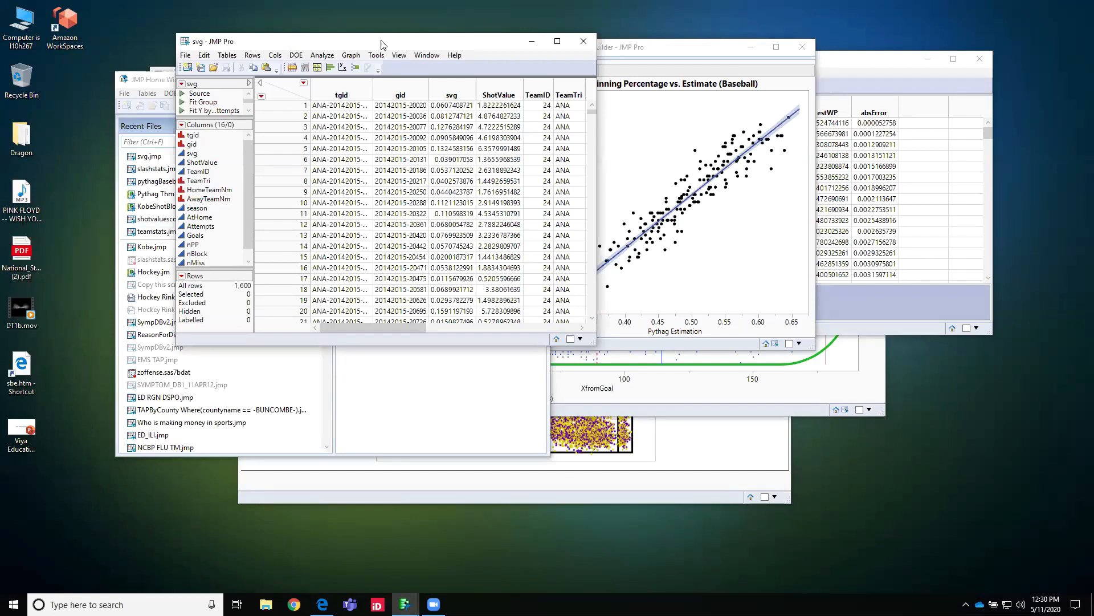
left_click(331, 58)
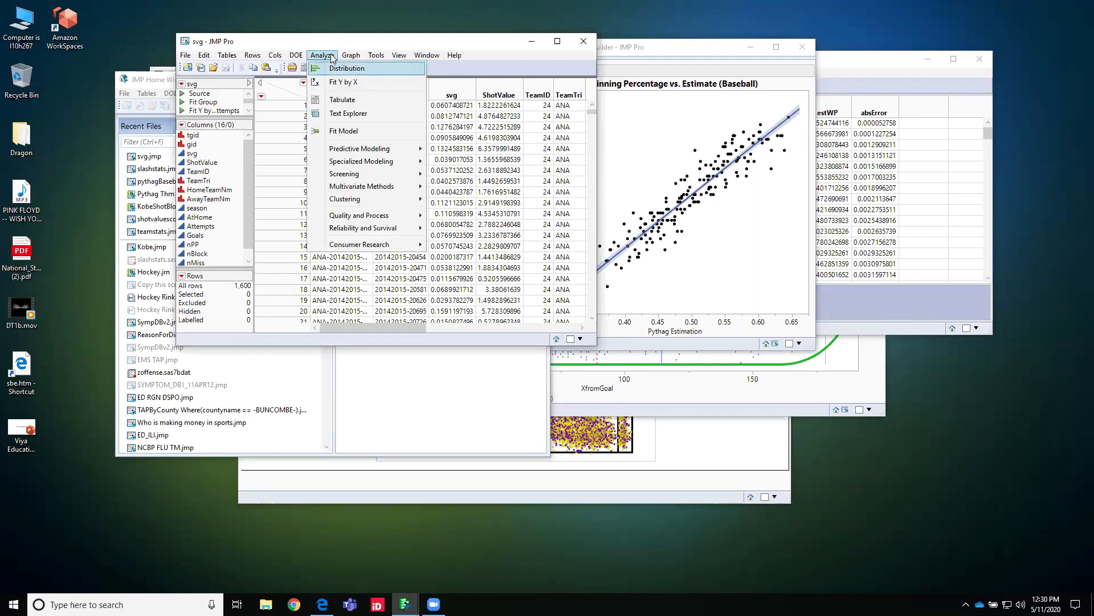
left_click(344, 80)
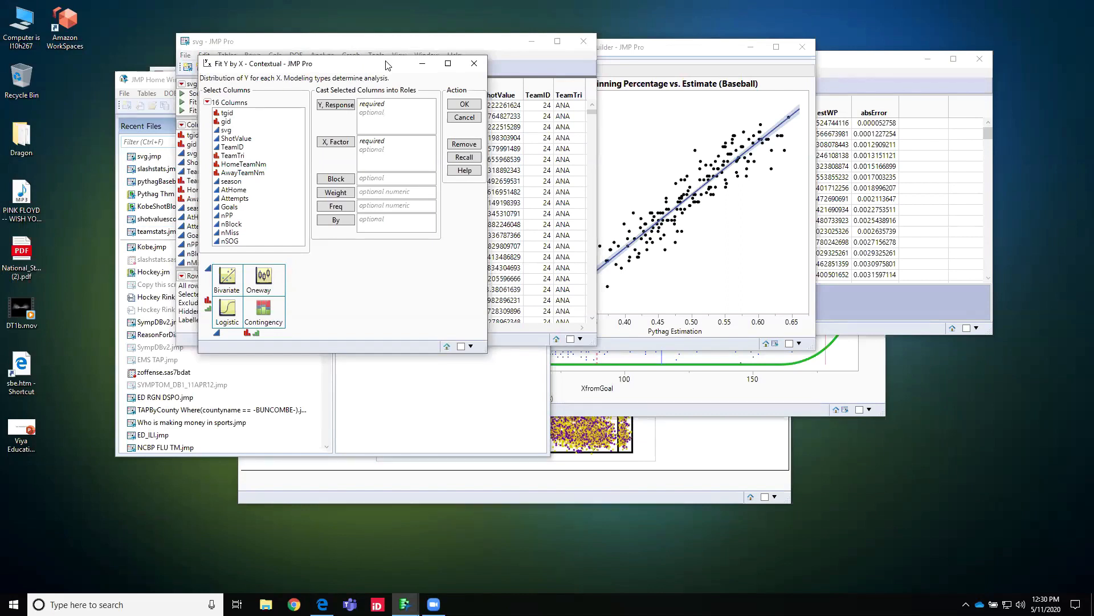
left_click_drag(386, 64, 384, 97)
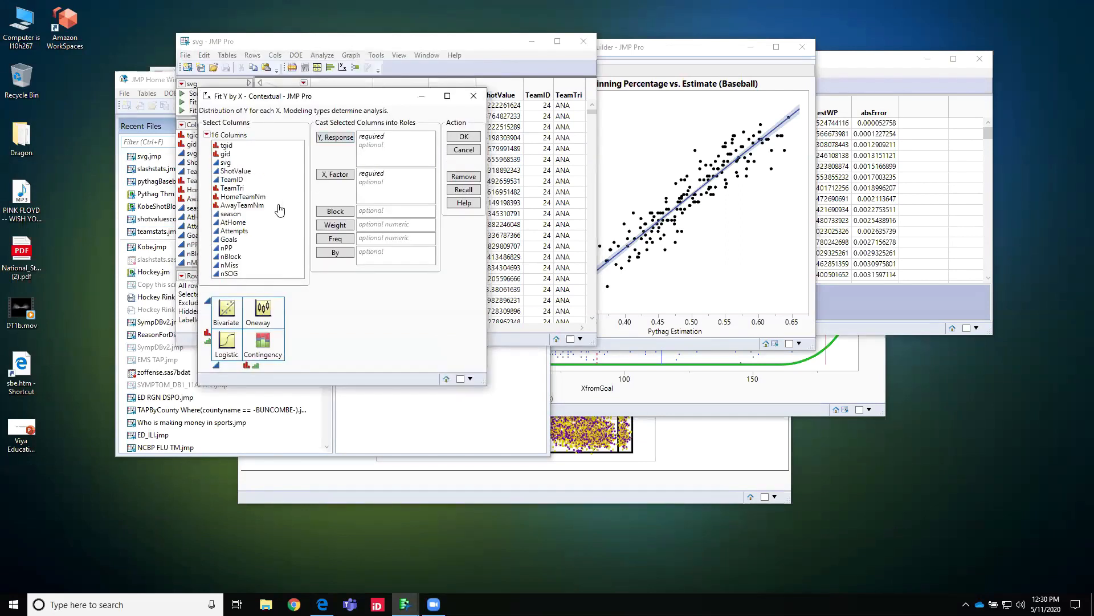
left_click_drag(229, 240, 388, 134)
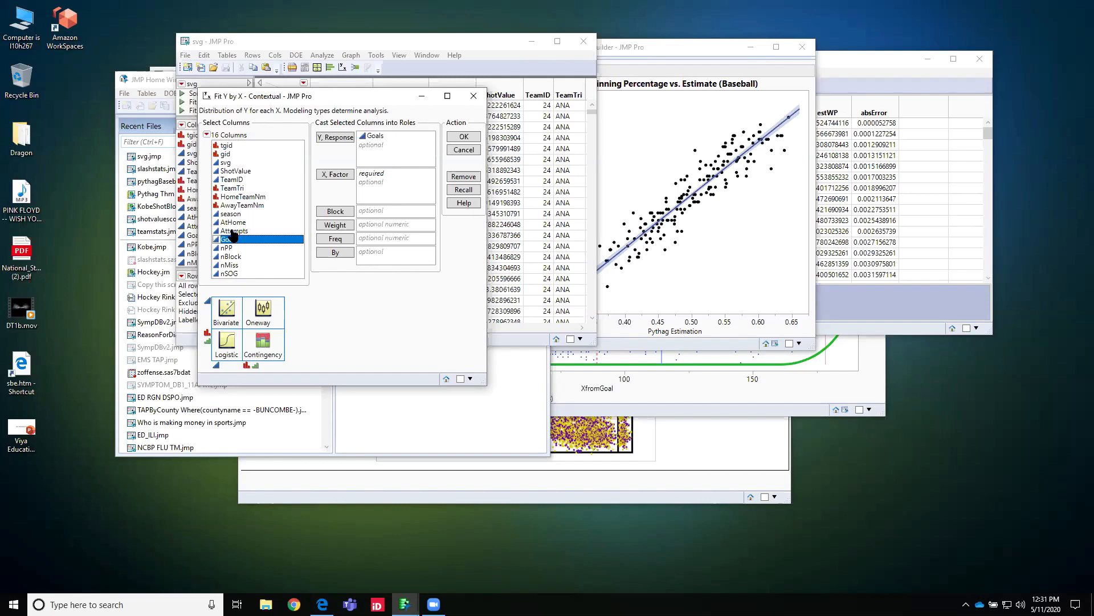
left_click_drag(231, 230, 395, 174)
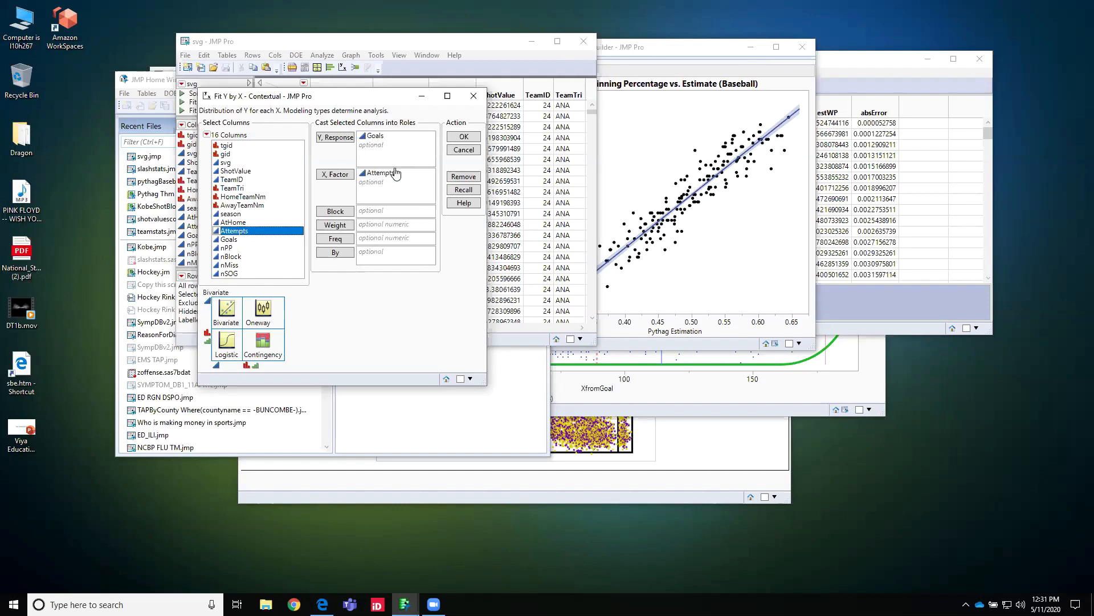
left_click(465, 137)
left_click(511, 191)
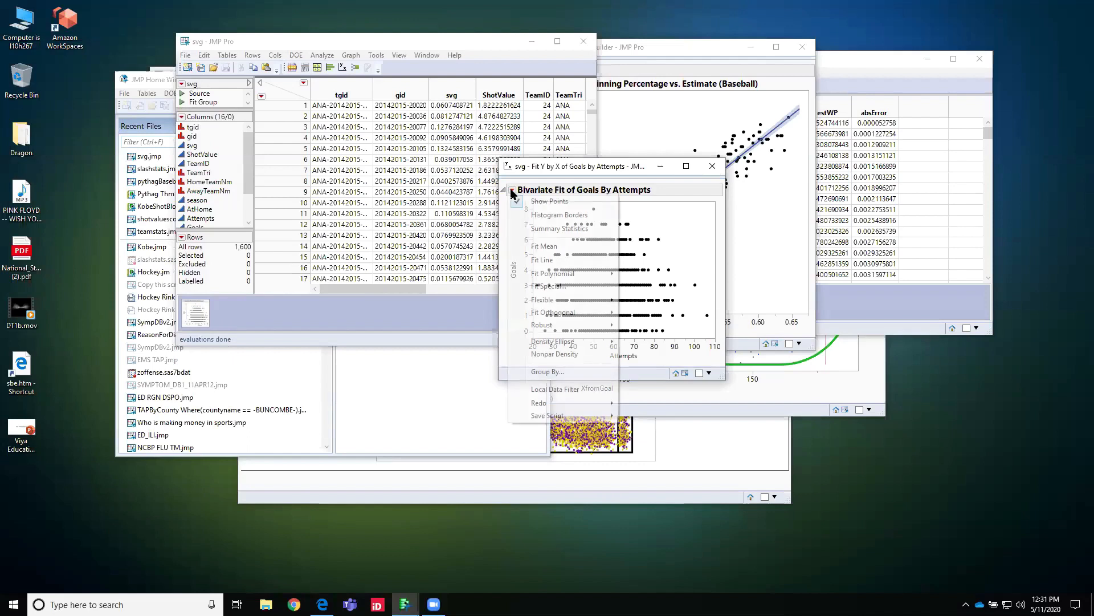
left_click(543, 260)
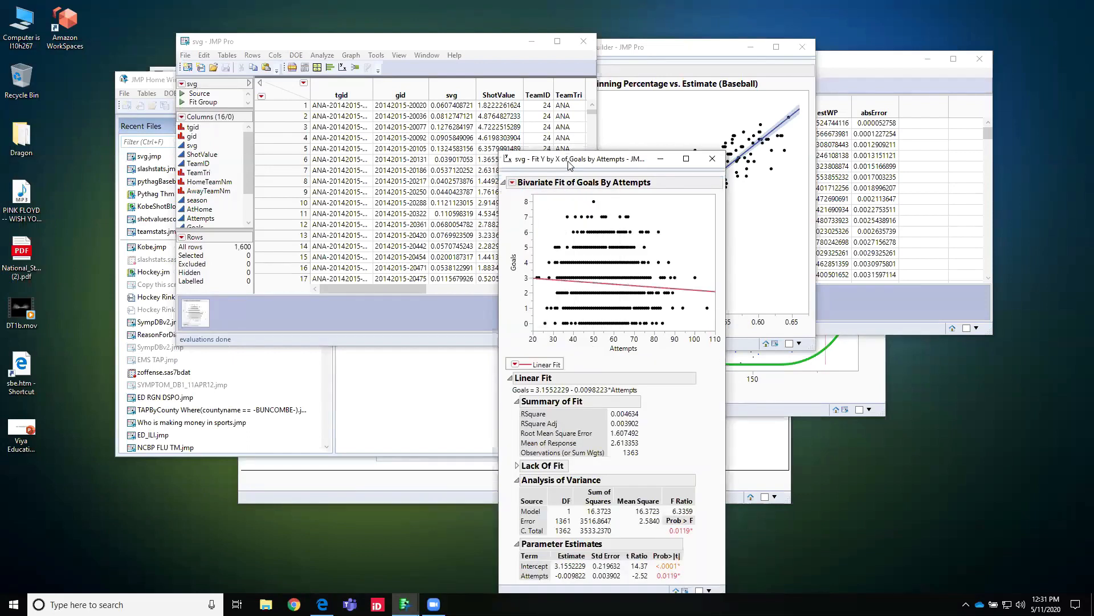
Step: Set the Goals by Attempts report aside and run Fit Y by X on svg with Goals as the response and nSOG as the factor
left_click_drag(569, 165, 209, 106)
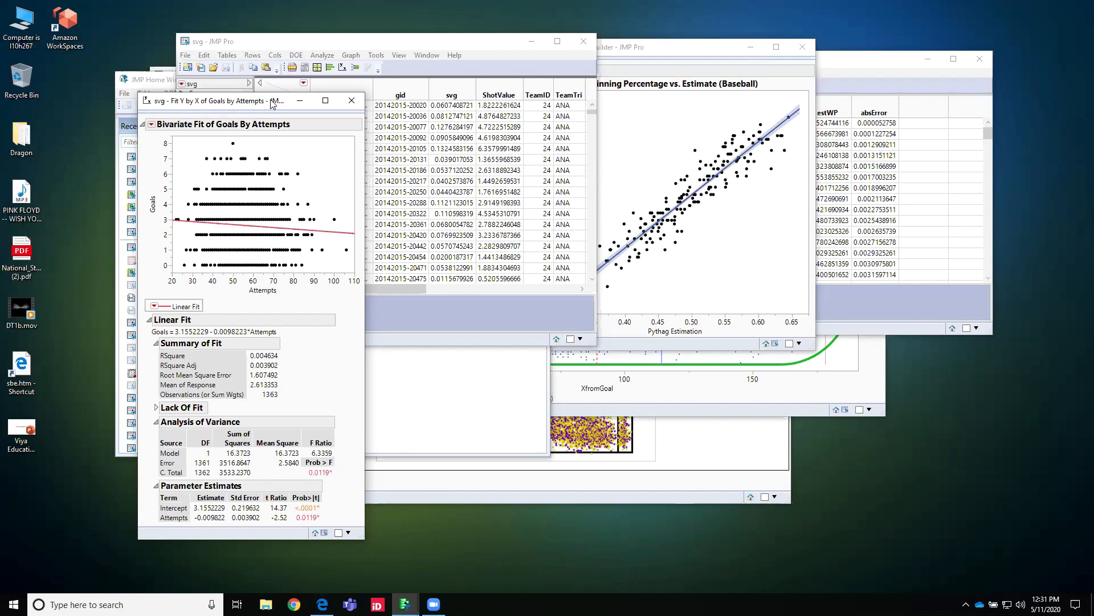
left_click(383, 45)
left_click(321, 56)
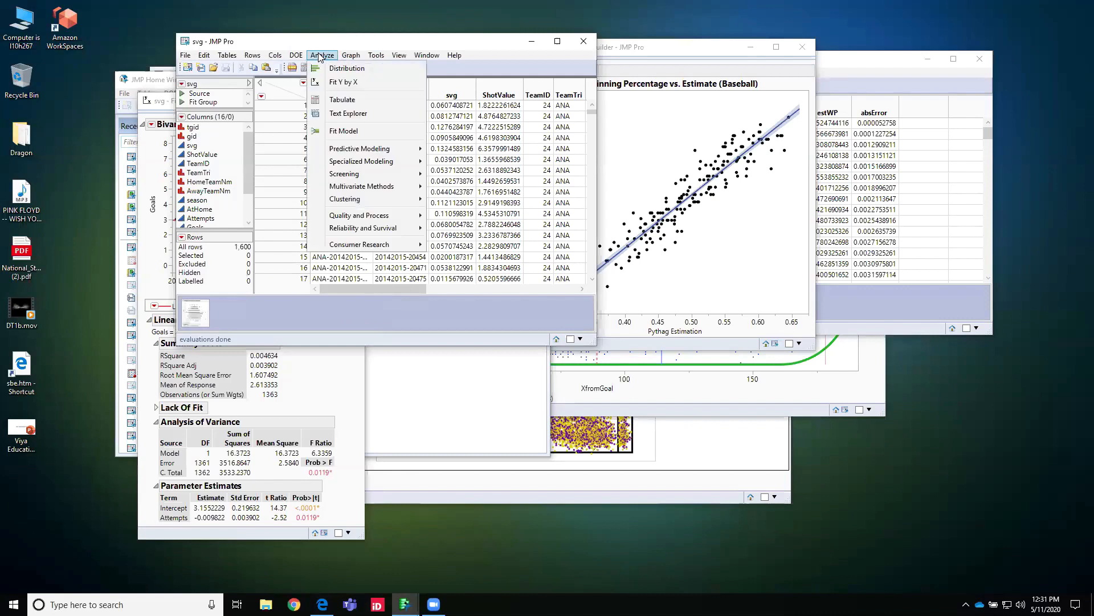
left_click(348, 86)
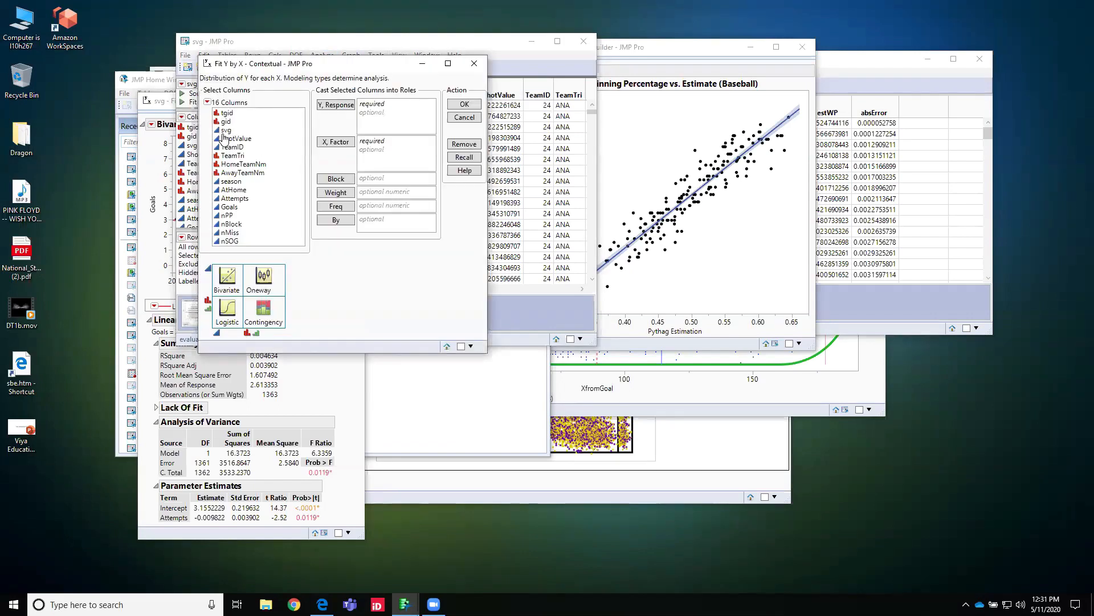
left_click(224, 208)
double_click(223, 209)
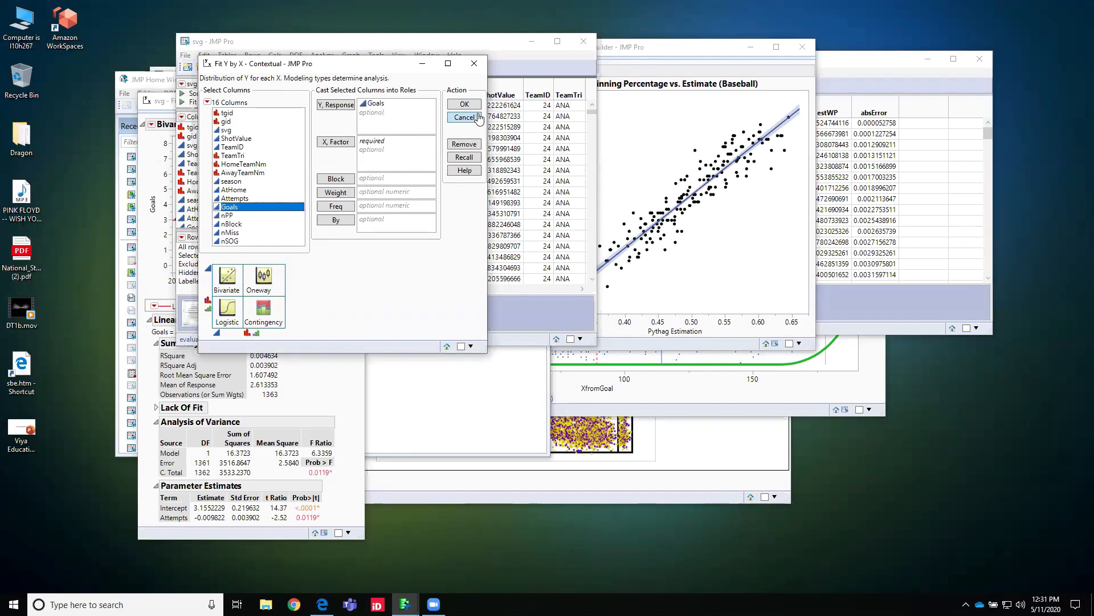
left_click(223, 241)
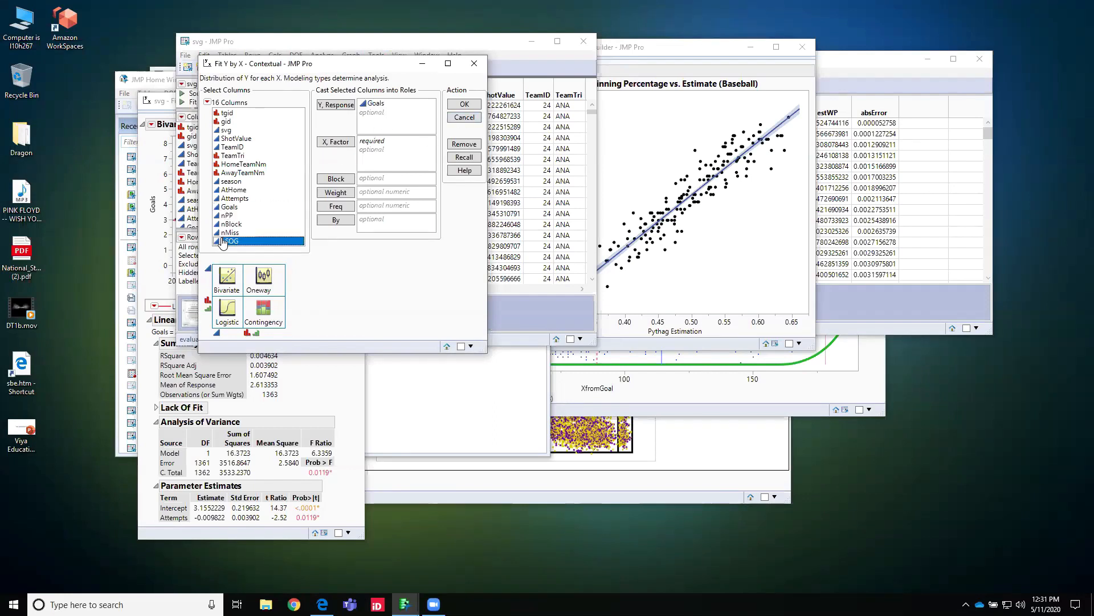
double_click(223, 241)
left_click_drag(367, 118, 376, 157)
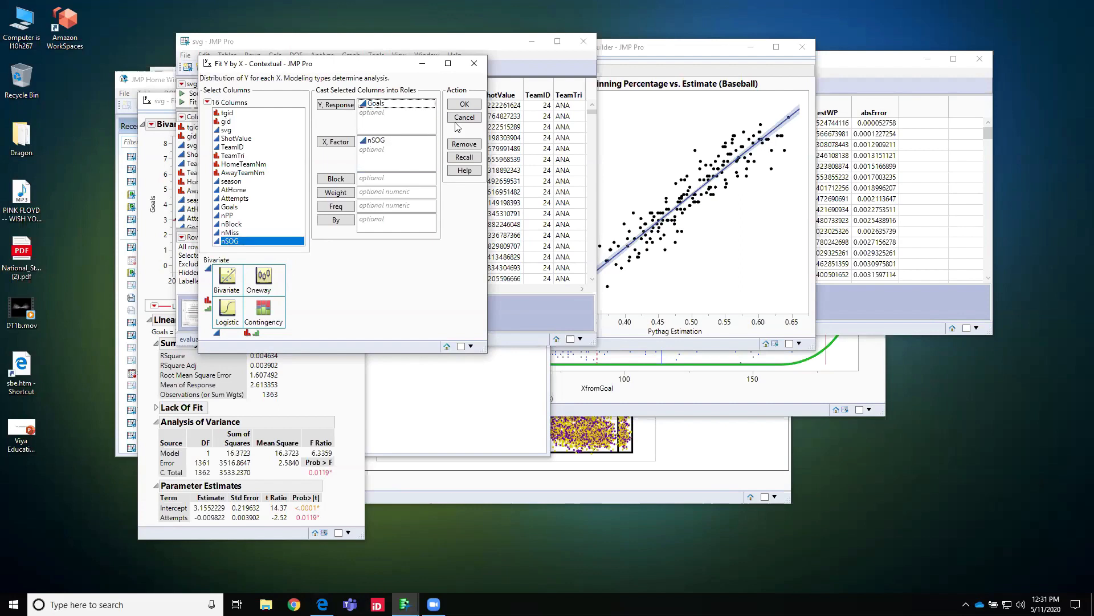
left_click(466, 104)
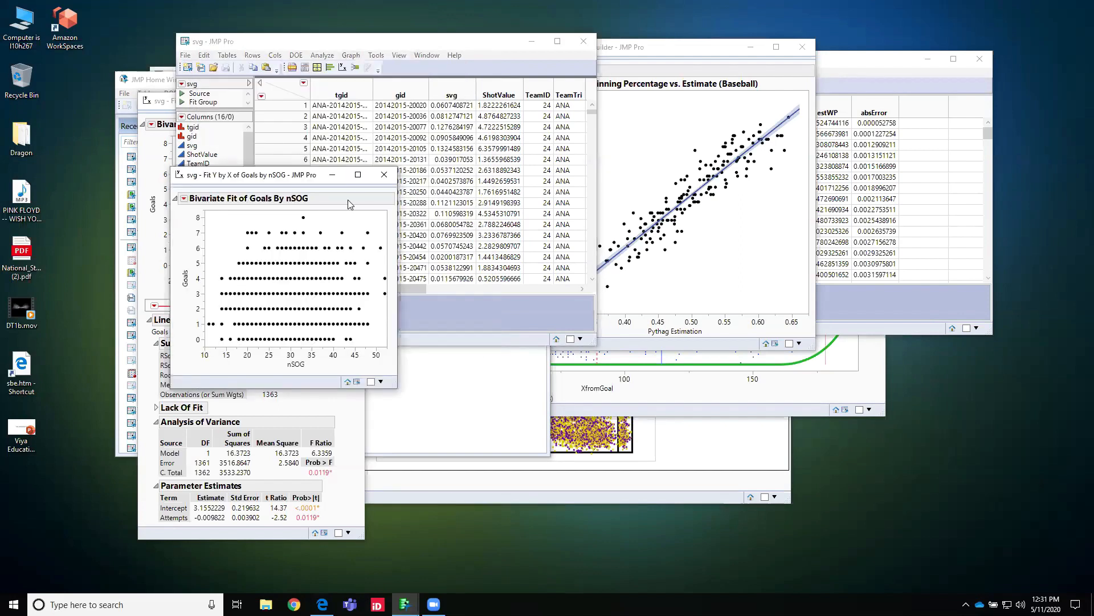
Step: Fit a line to the Goals by nSOG plot and place its report beside the Goals by Attempts report
left_click(184, 198)
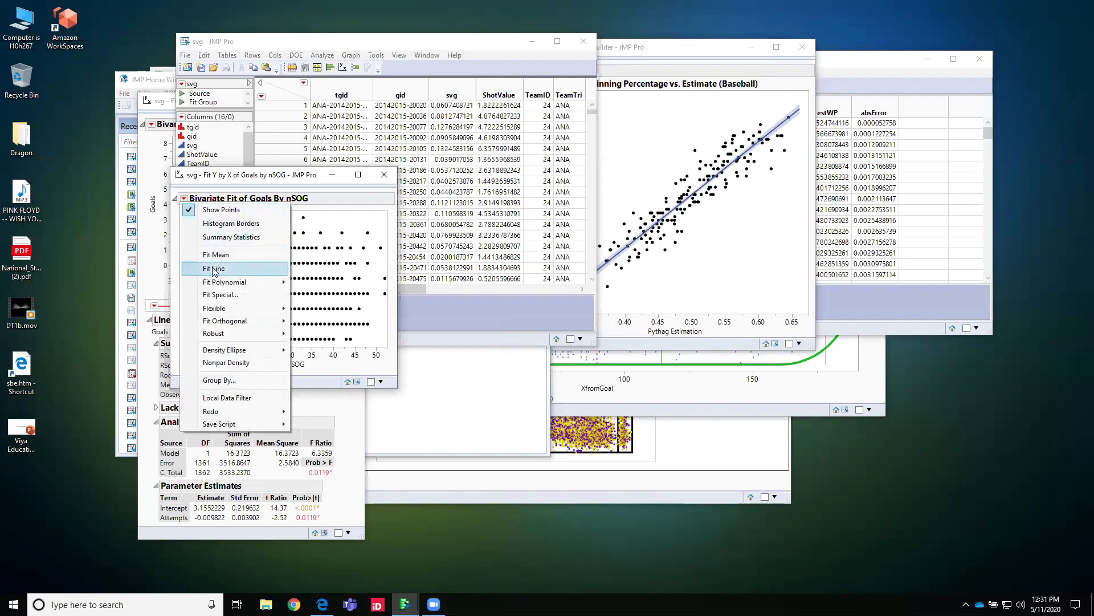
left_click(214, 269)
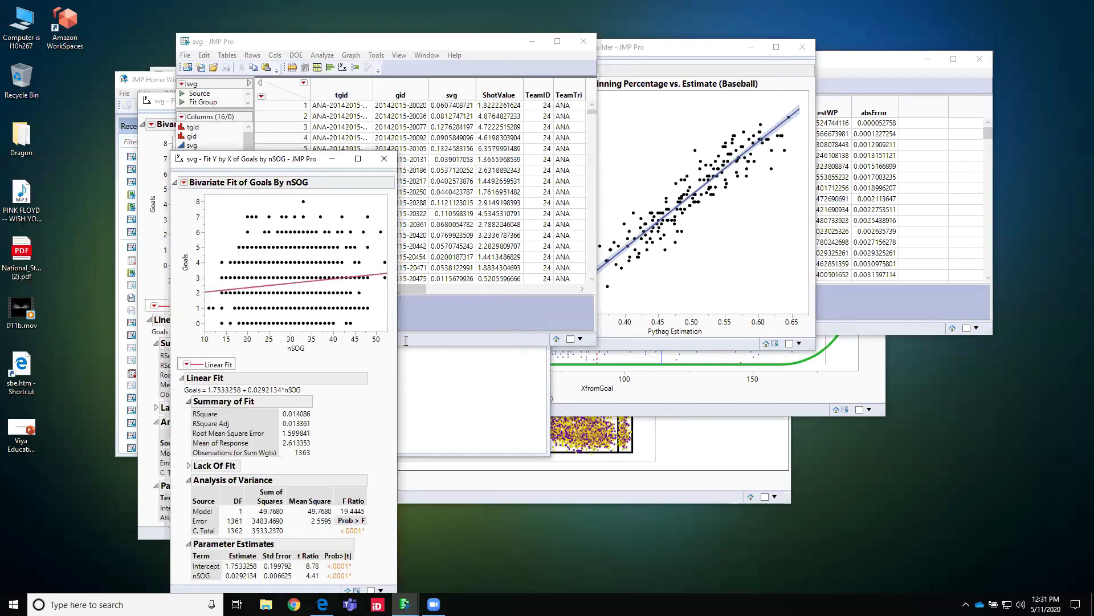
left_click_drag(258, 159, 465, 111)
left_click(350, 378)
left_click(470, 113)
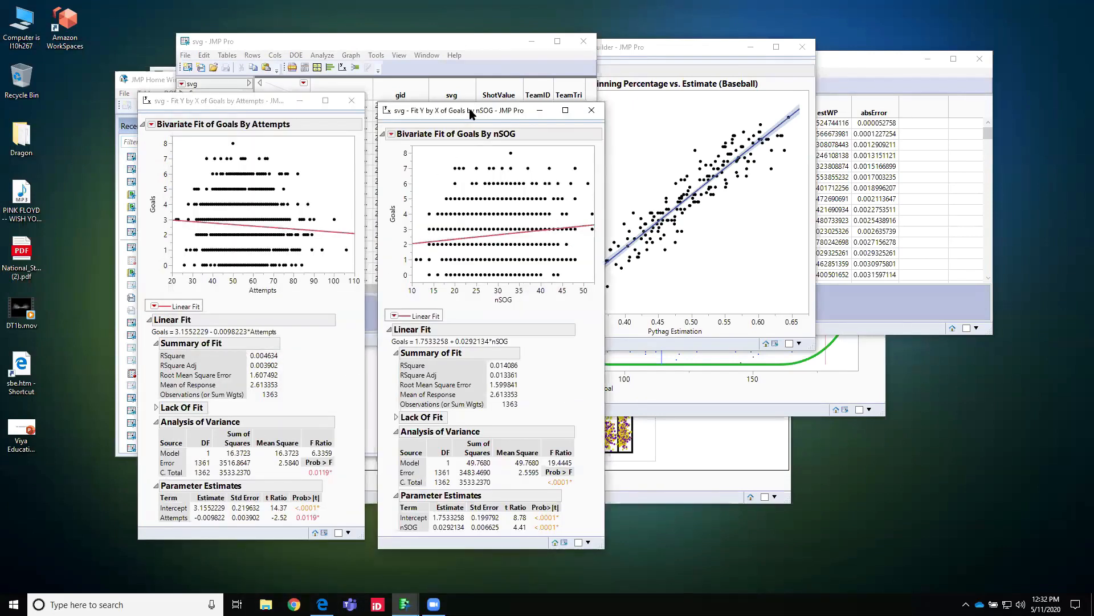
left_click_drag(471, 114, 460, 104)
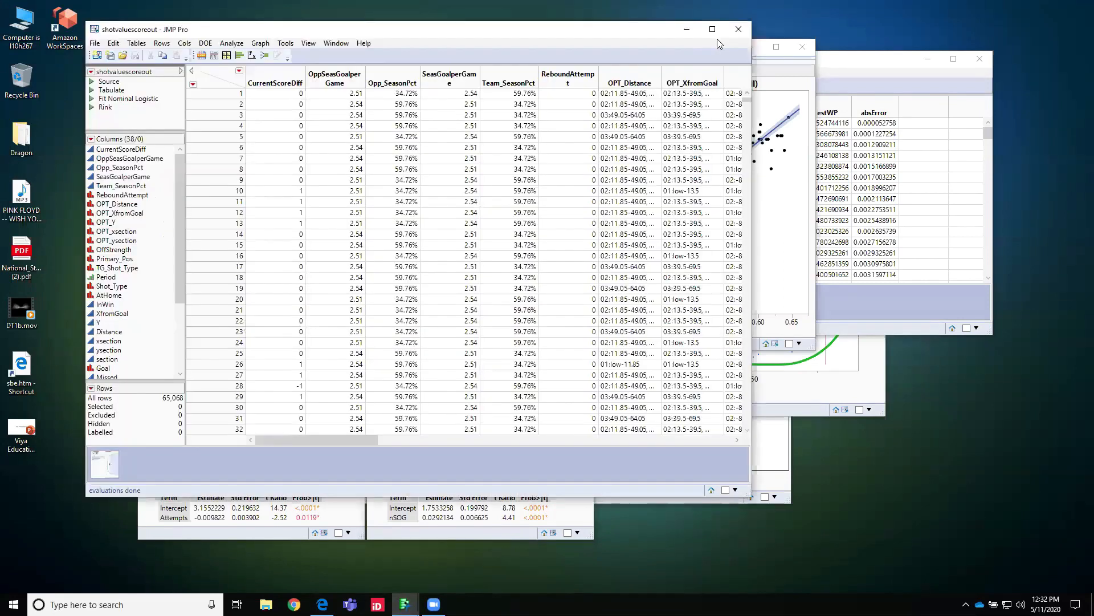
Step: Maximize the shotvaluescoreout data table and start a Fit Model specification with Goal as the Y variable
left_click(714, 30)
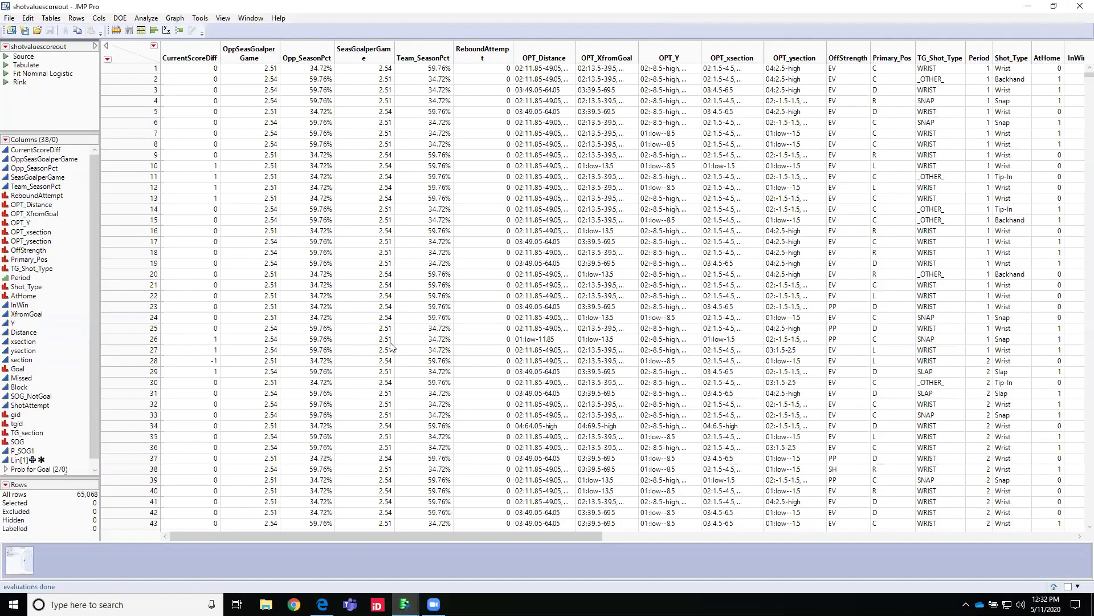
left_click_drag(207, 533, 522, 537)
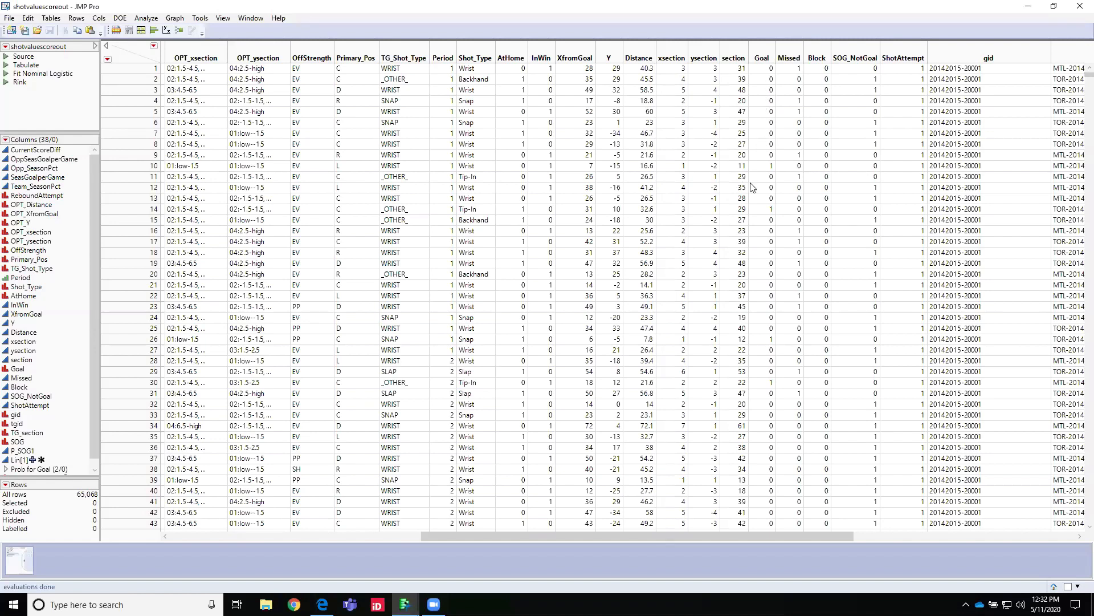
left_click(140, 19)
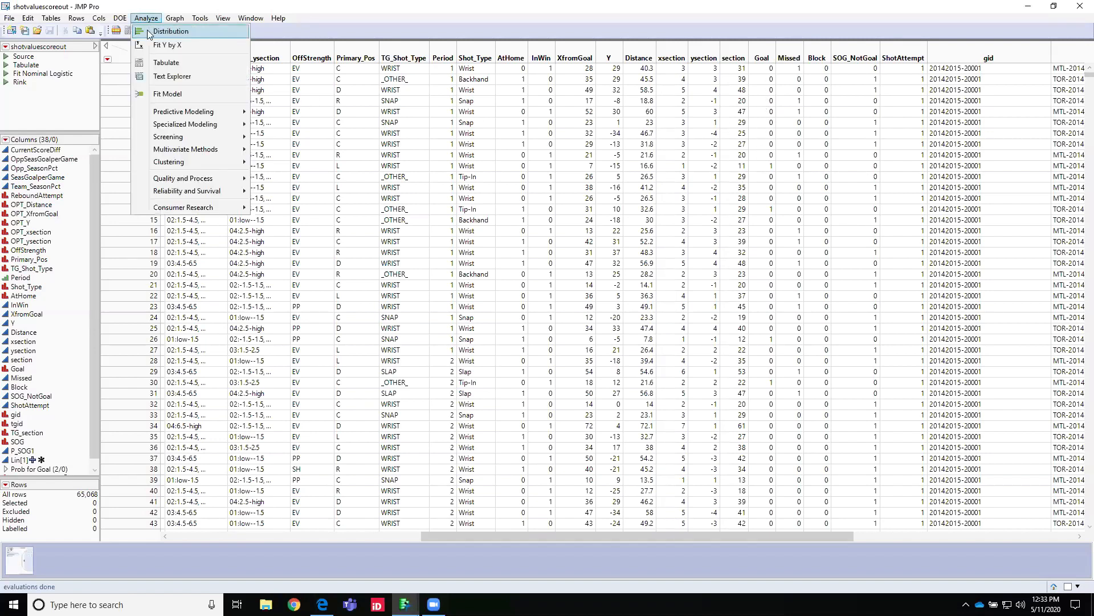
left_click(163, 90)
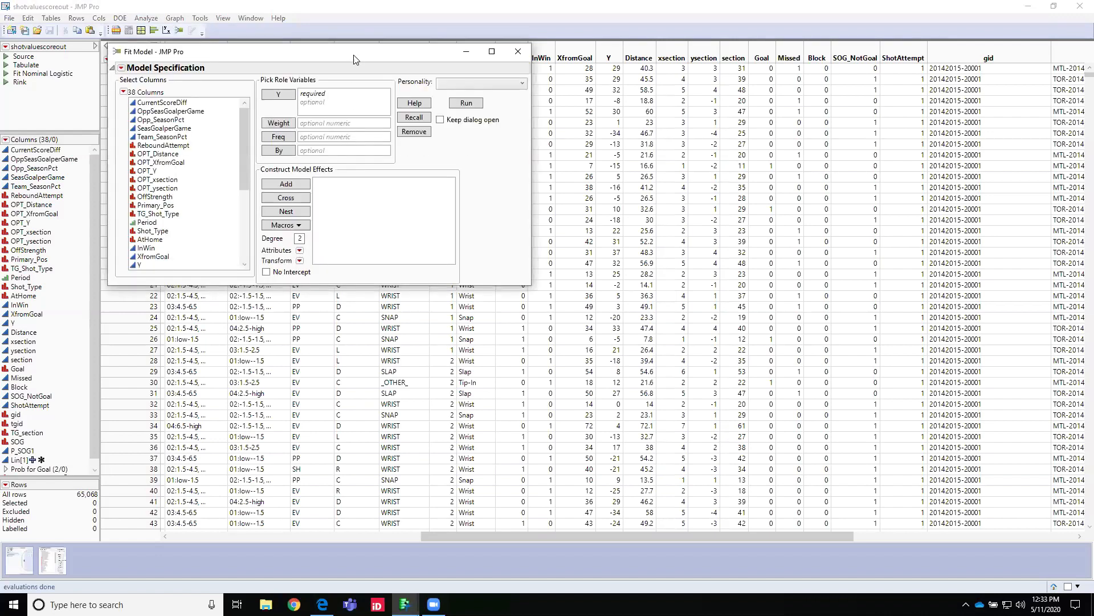
left_click_drag(353, 59, 411, 104)
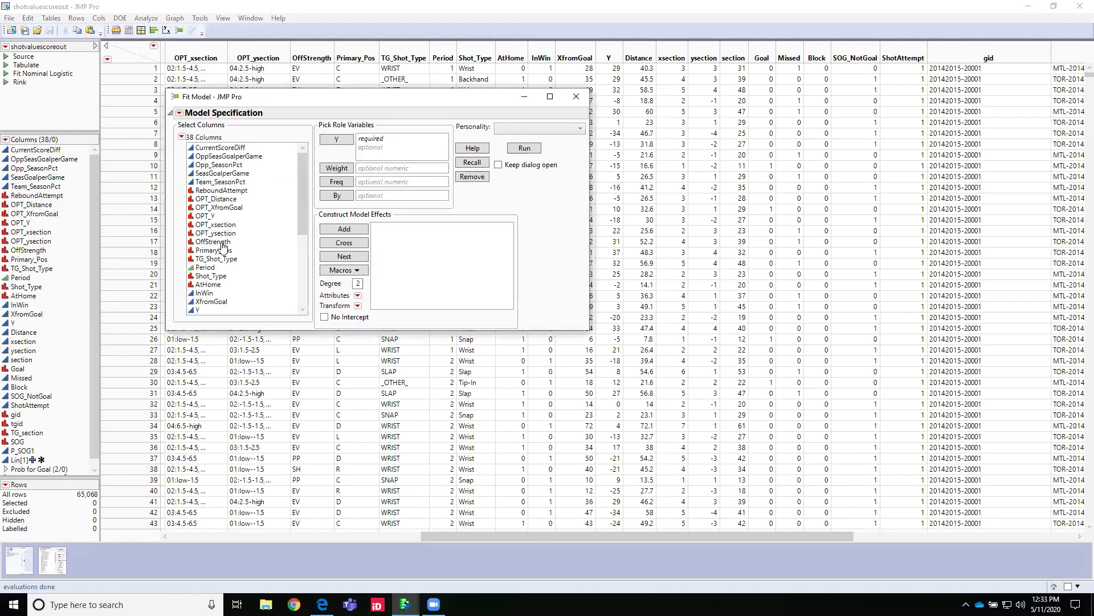
scroll(224, 243, "down", 1)
scroll(224, 244, "down", 3)
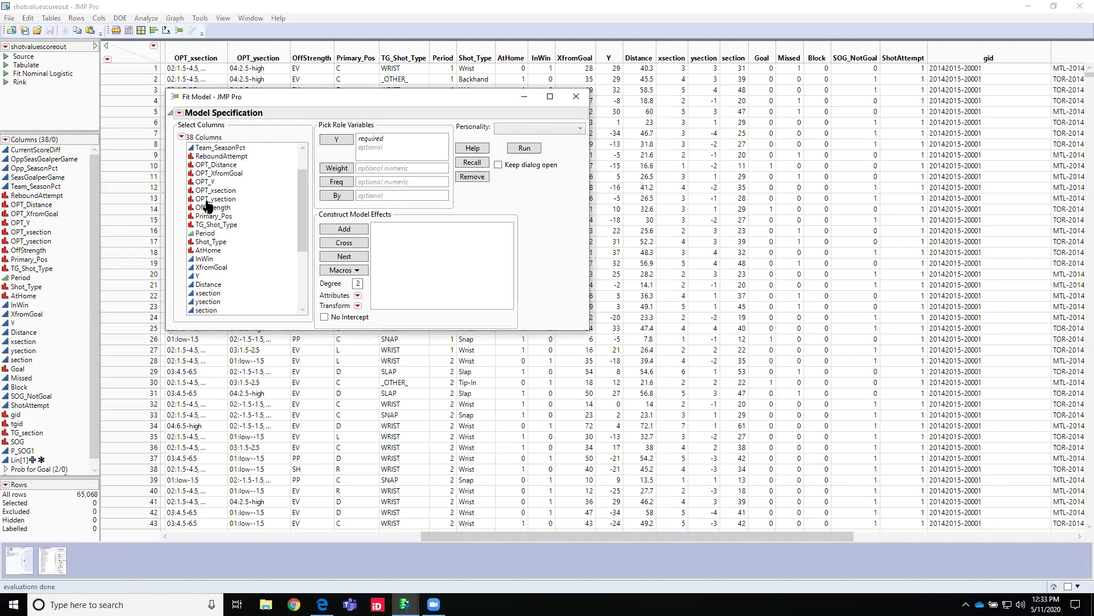
scroll(210, 237, "down", 2)
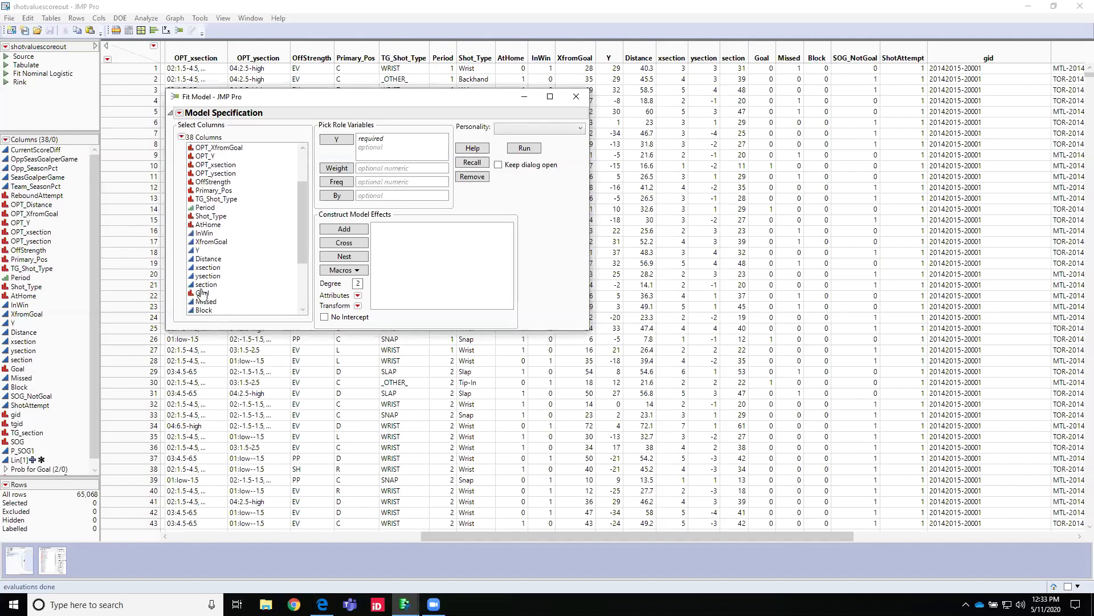
left_click_drag(202, 293, 399, 146)
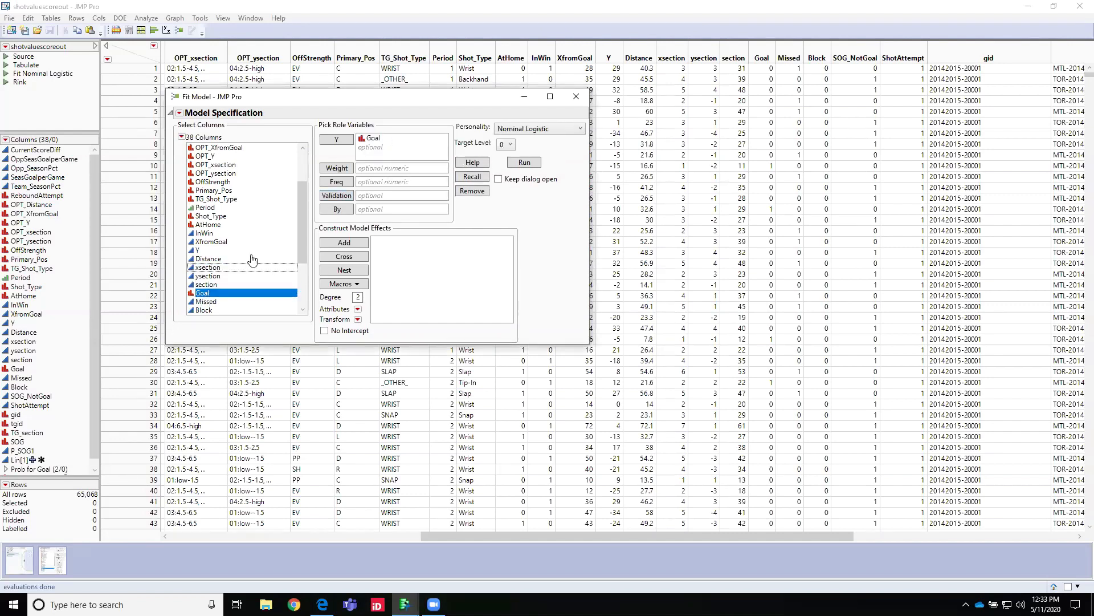
Step: Add XfromGoal, Y, Distance, xsection, ysection and section as model effects
scroll(251, 252, "up", 1)
scroll(251, 252, "up", 2)
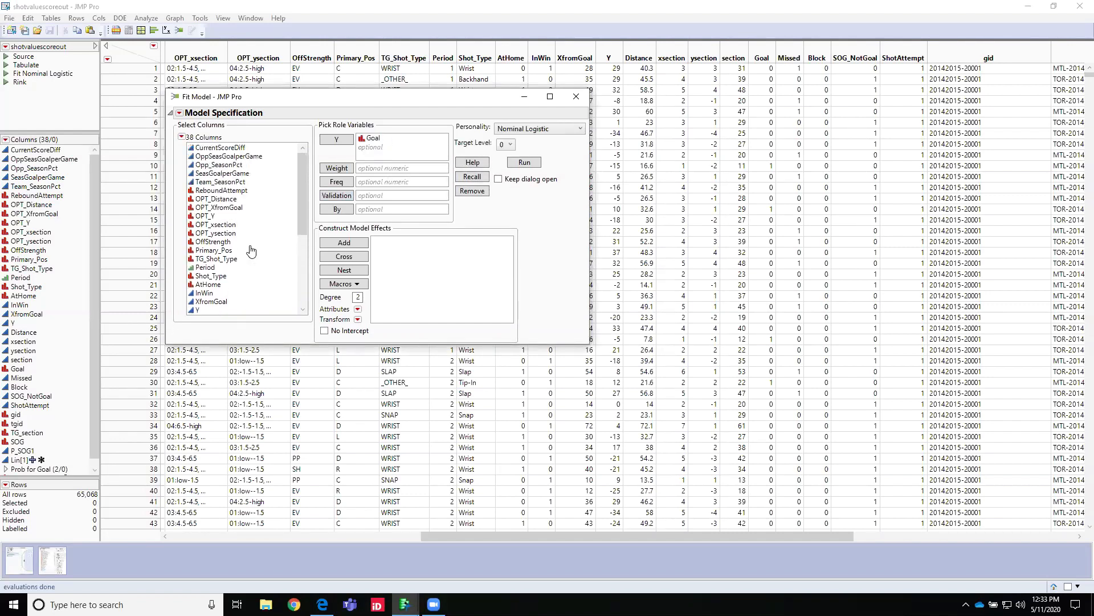
left_click_drag(298, 205, 300, 252)
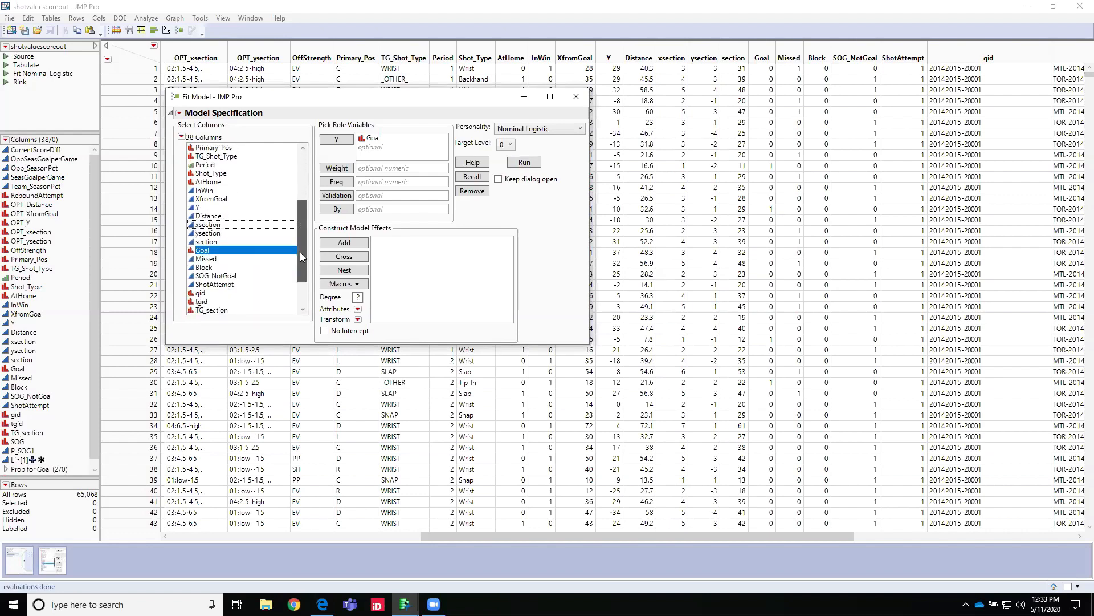
left_click_drag(211, 198, 419, 257)
left_click_drag(196, 209, 394, 261)
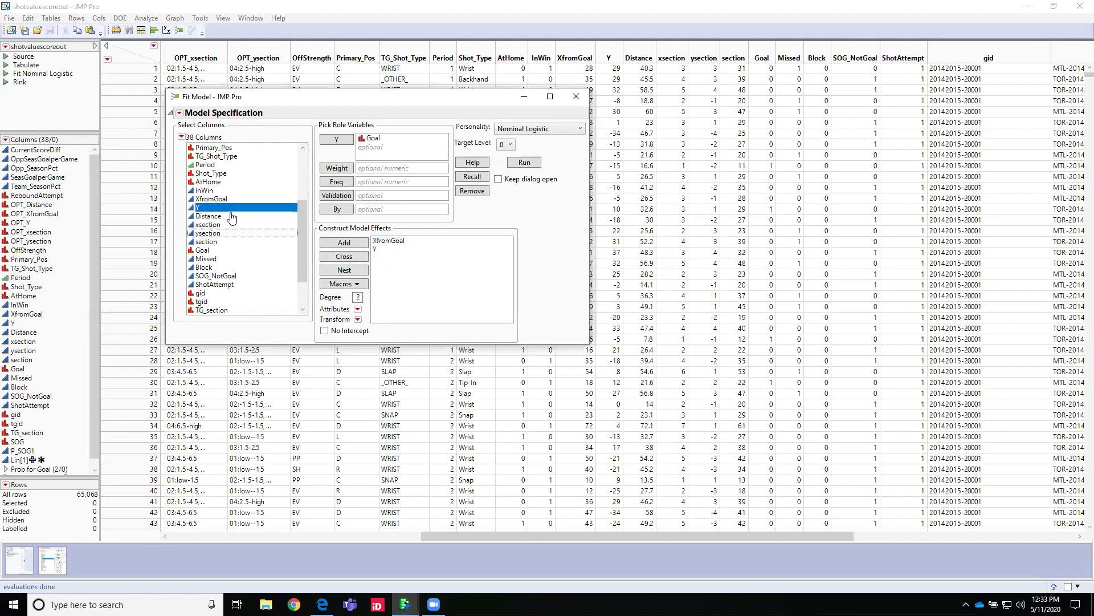
left_click(209, 218)
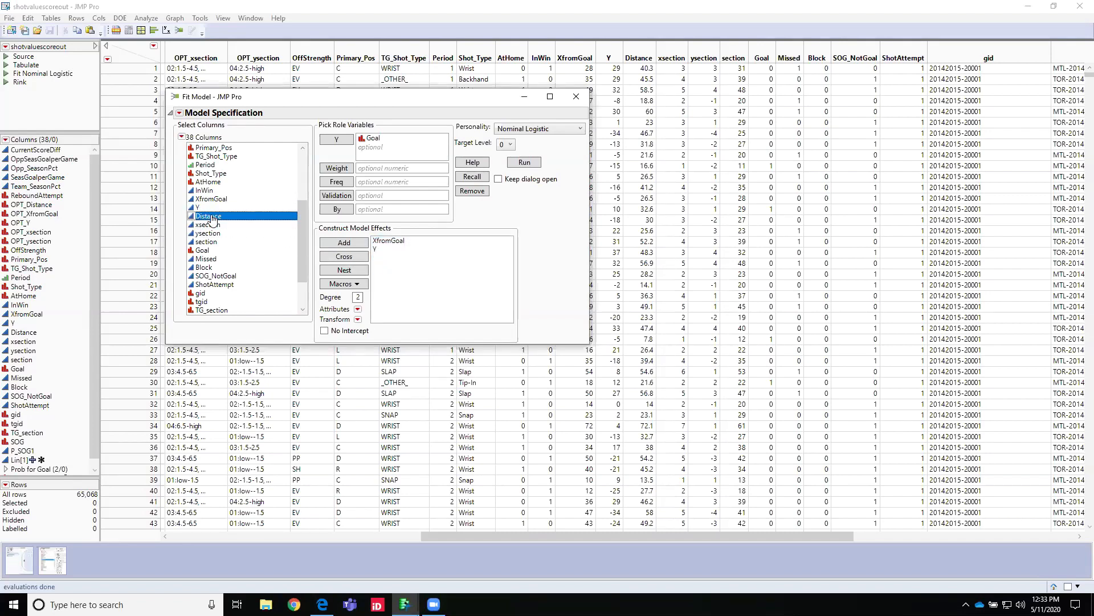
left_click(210, 242, "shift")
left_click_drag(211, 220, 388, 284)
Step: Set the target level to 1, run the nominal logistic model, and move its report clear of the data columns
left_click(509, 145)
left_click(507, 168)
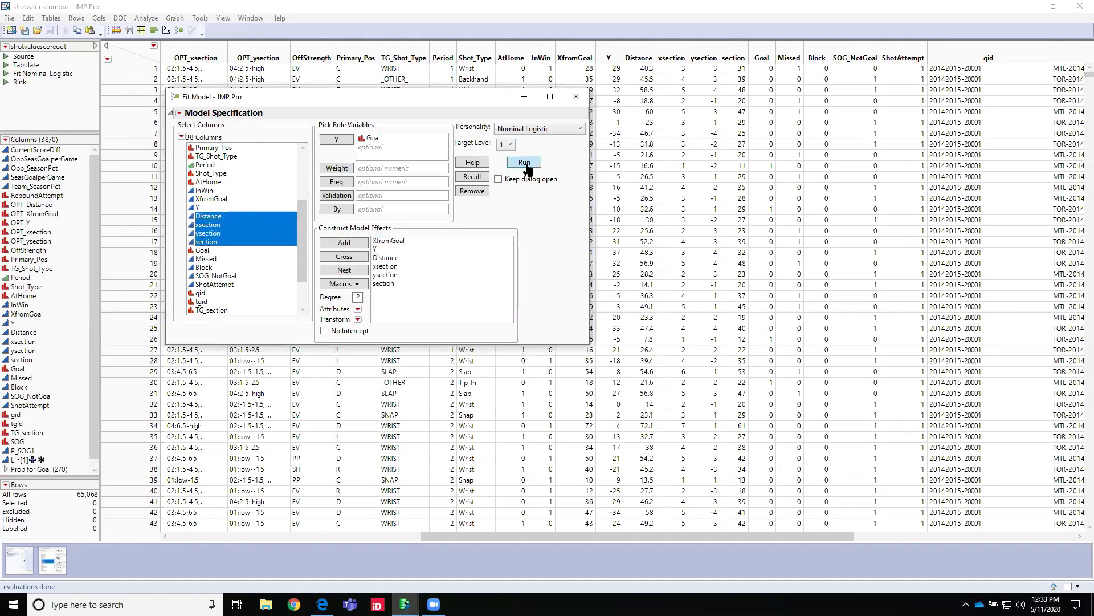
left_click(524, 164)
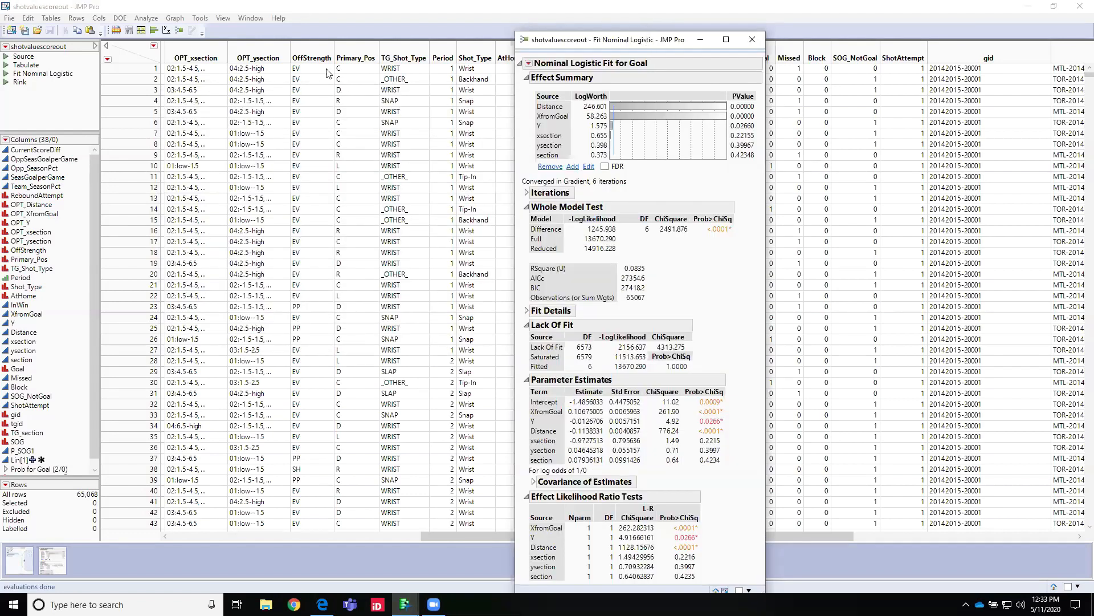
left_click_drag(648, 37, 301, 7)
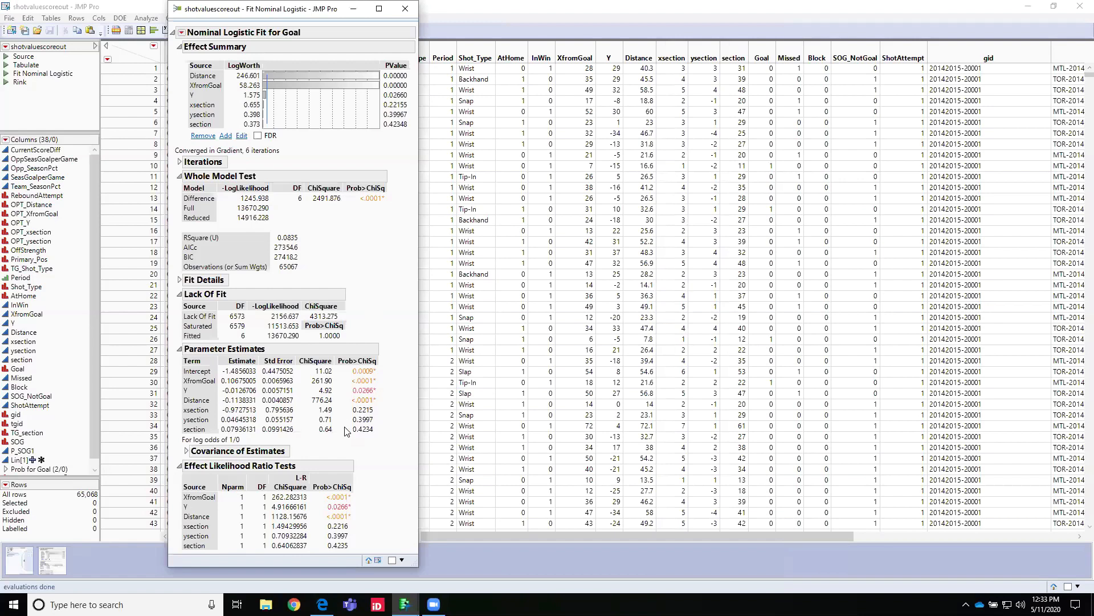
Step: Save the model's probability formulas to the data table and select the newly added probability column for level 1
left_click(182, 34)
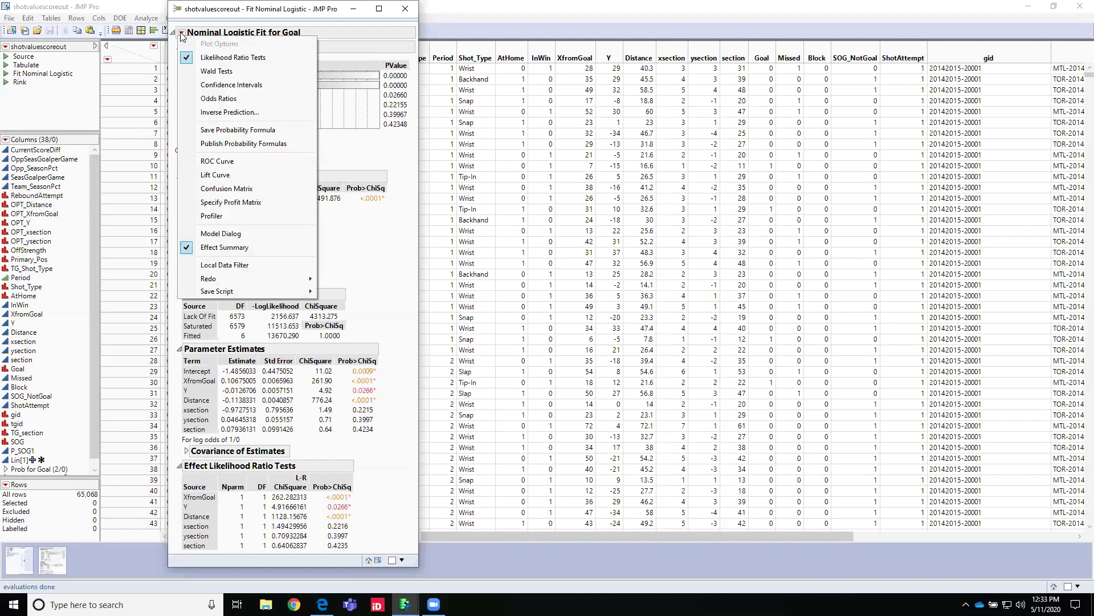
left_click(230, 128)
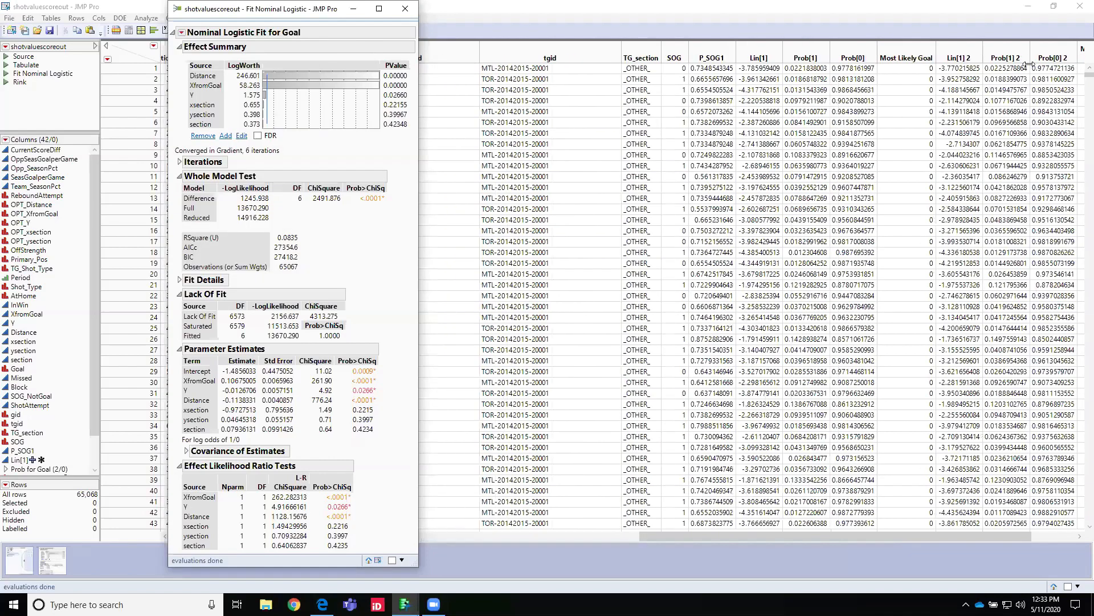
left_click_drag(746, 538, 943, 538)
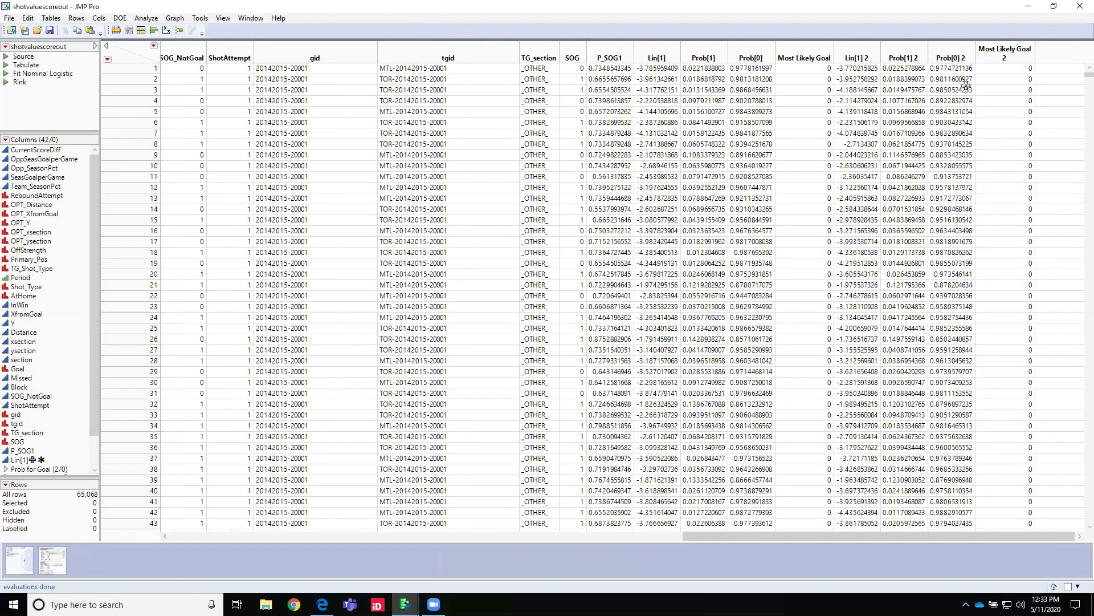
left_click(908, 50)
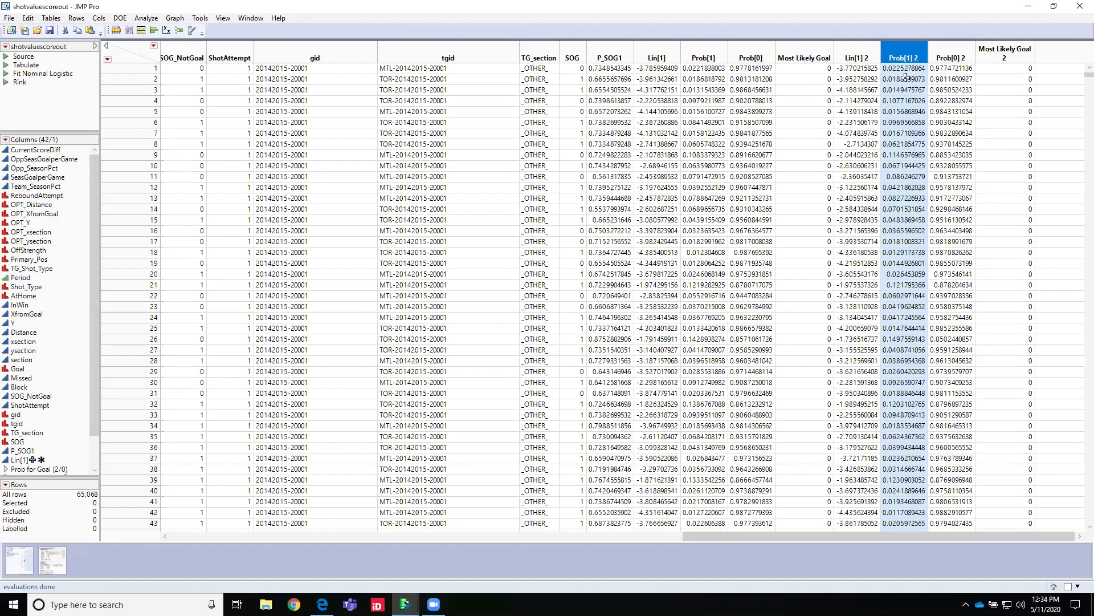
Step: Run the saved Tabulate script to review mean Prob[1] by gid, and put away the tabulation, data table and logistic report
left_click(5, 67)
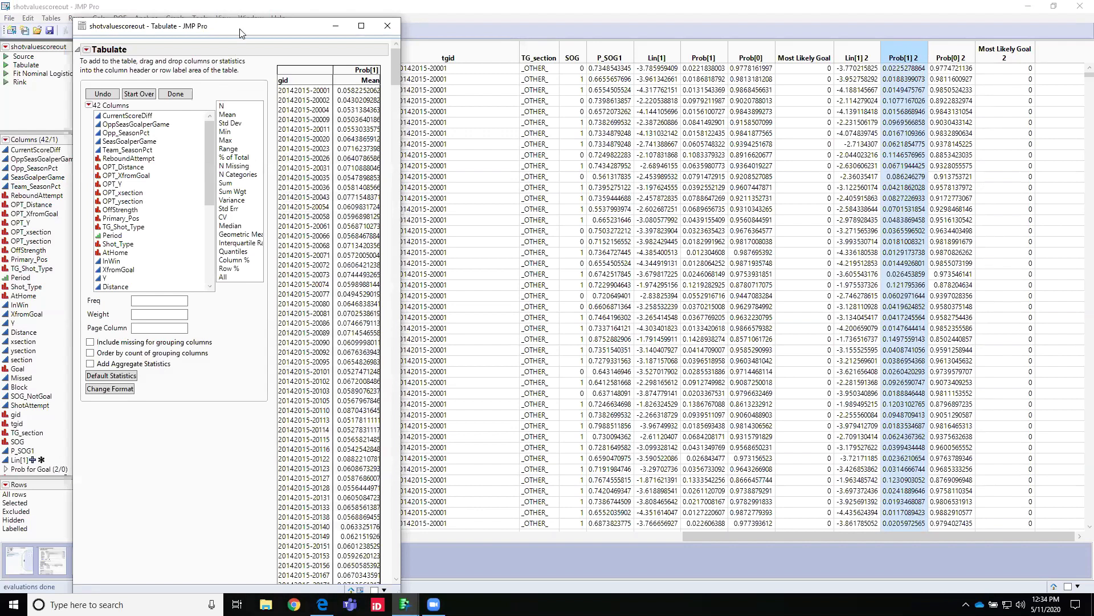
left_click_drag(244, 30, 271, 14)
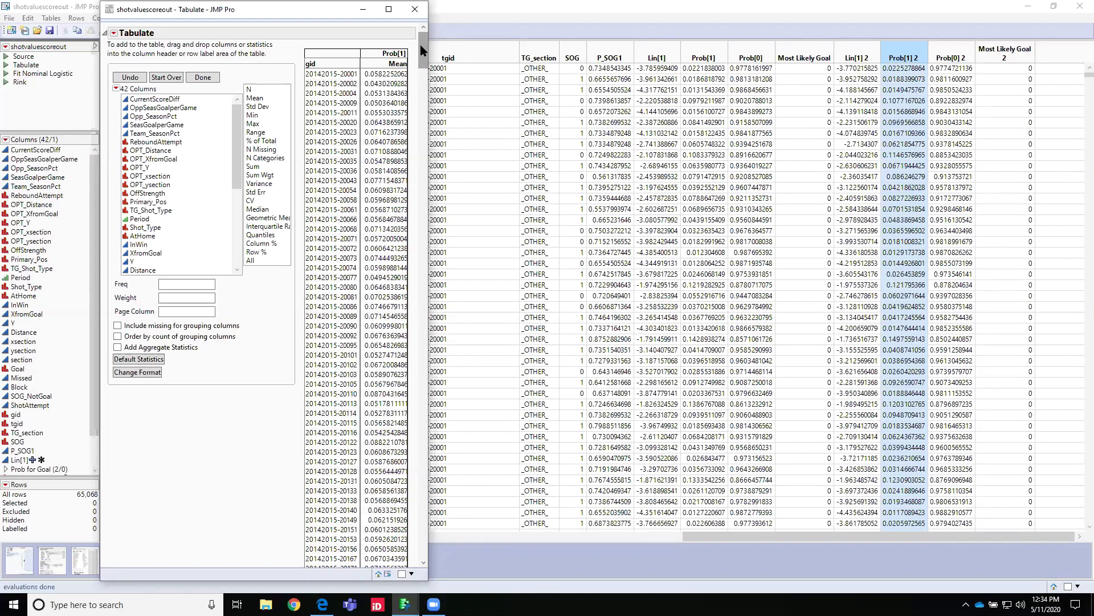
left_click(415, 10)
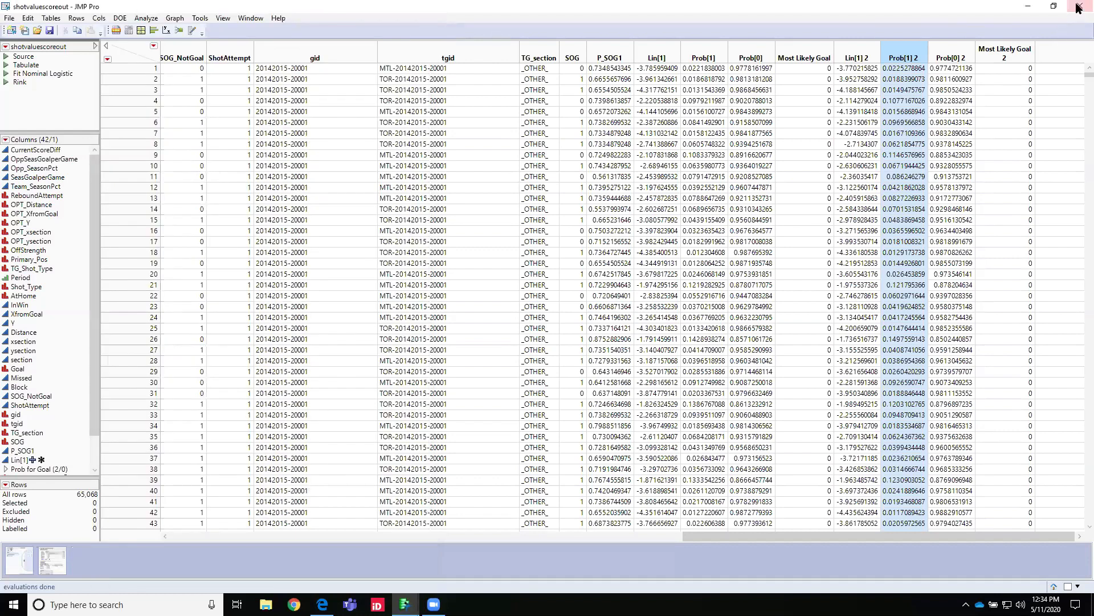
left_click(1028, 7)
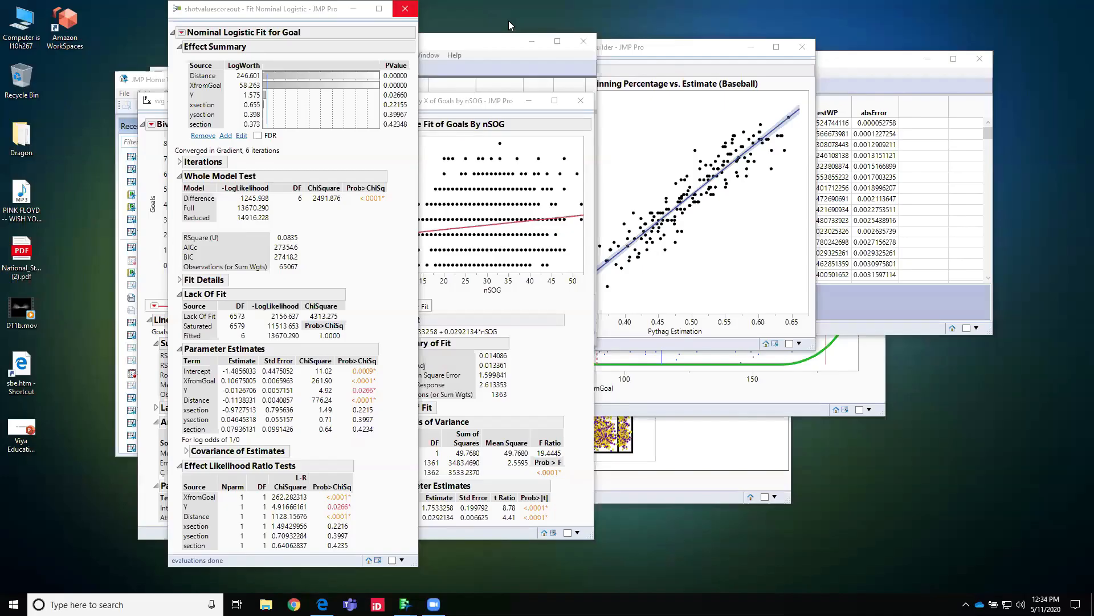
left_click(405, 9)
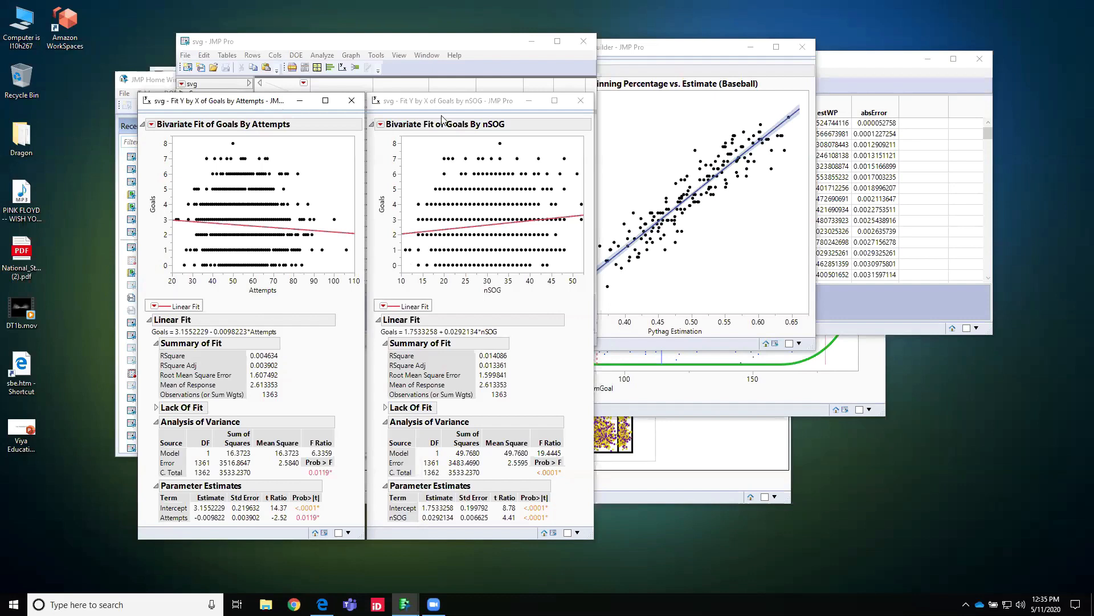
Step: Shift the Goals by nSOG report slightly away from the Attempts report and bring its svg data table forward
left_click(473, 105)
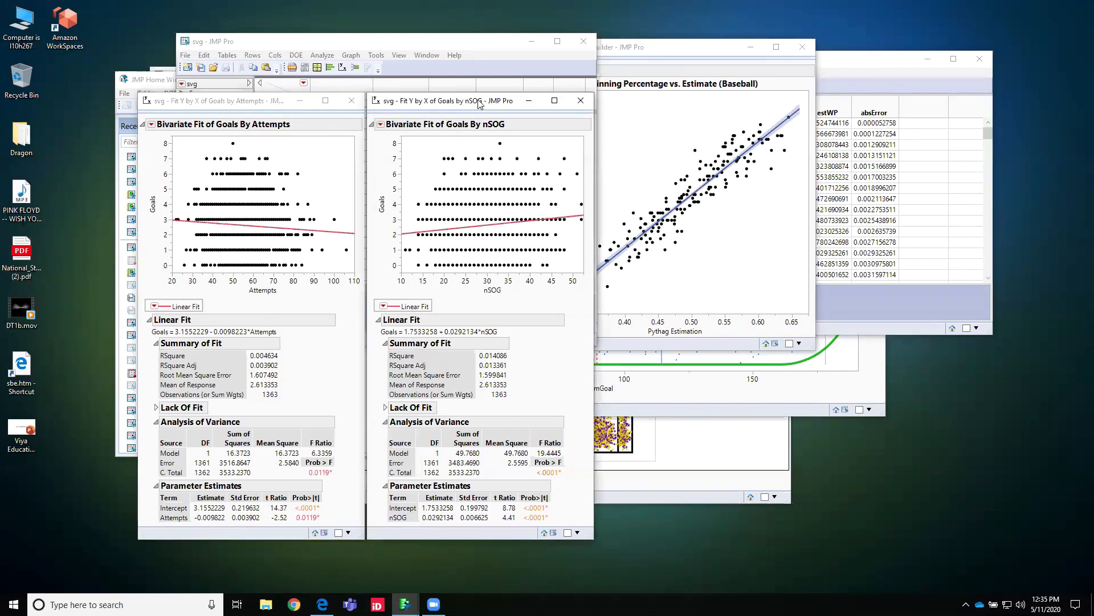
left_click_drag(473, 105, 482, 103)
left_click(562, 531)
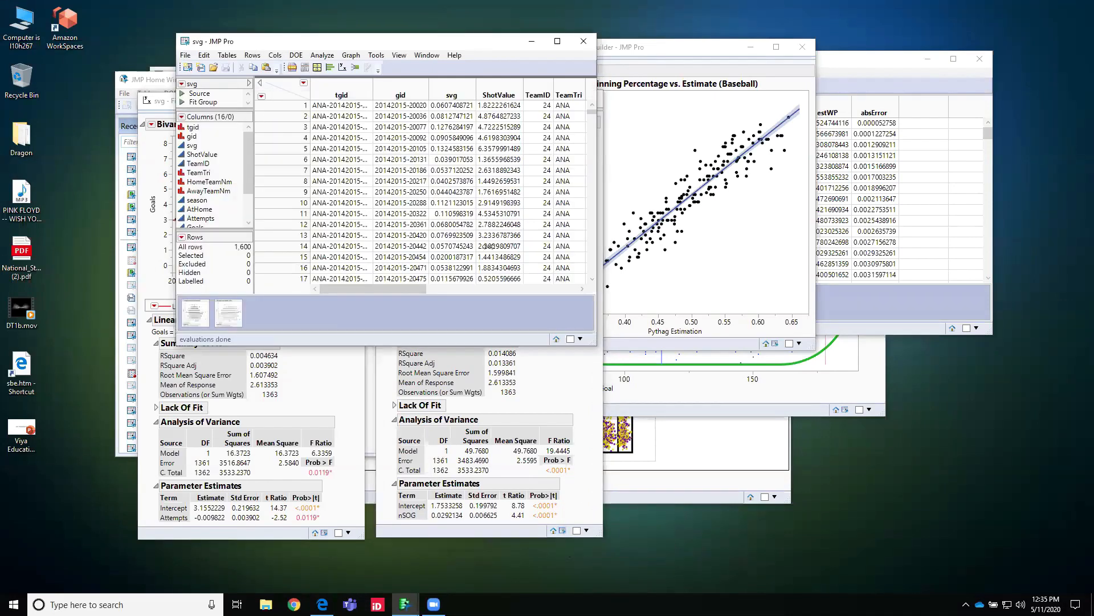
Step: Create a bivariate Fit Y by X report with Goals as the response and svg as the factor
left_click_drag(248, 149, 247, 180)
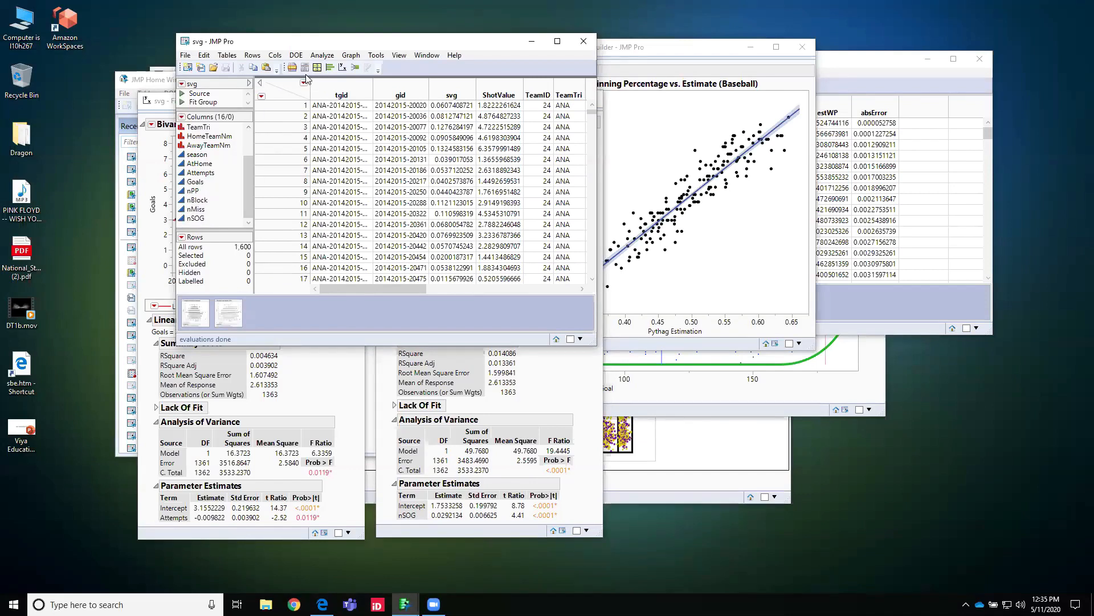
left_click(321, 55)
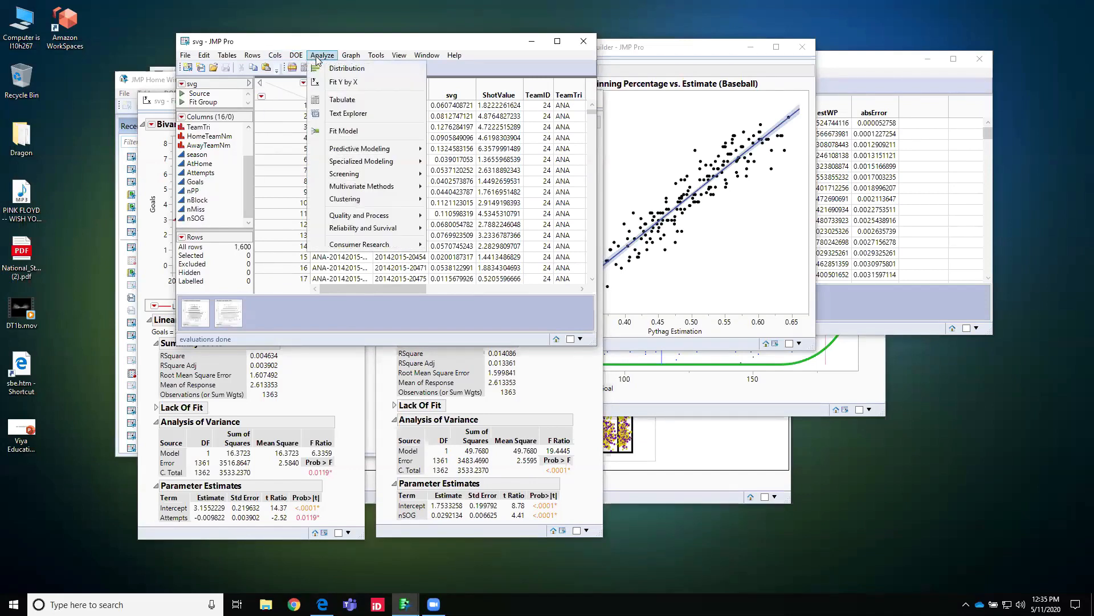
left_click(334, 83)
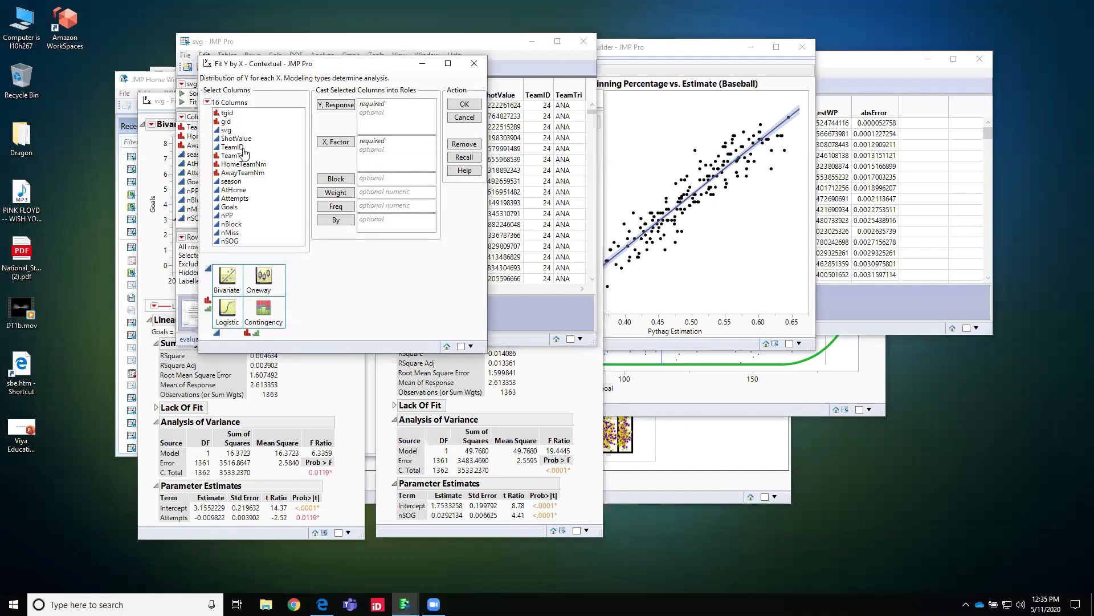
left_click(230, 207)
left_click(336, 105)
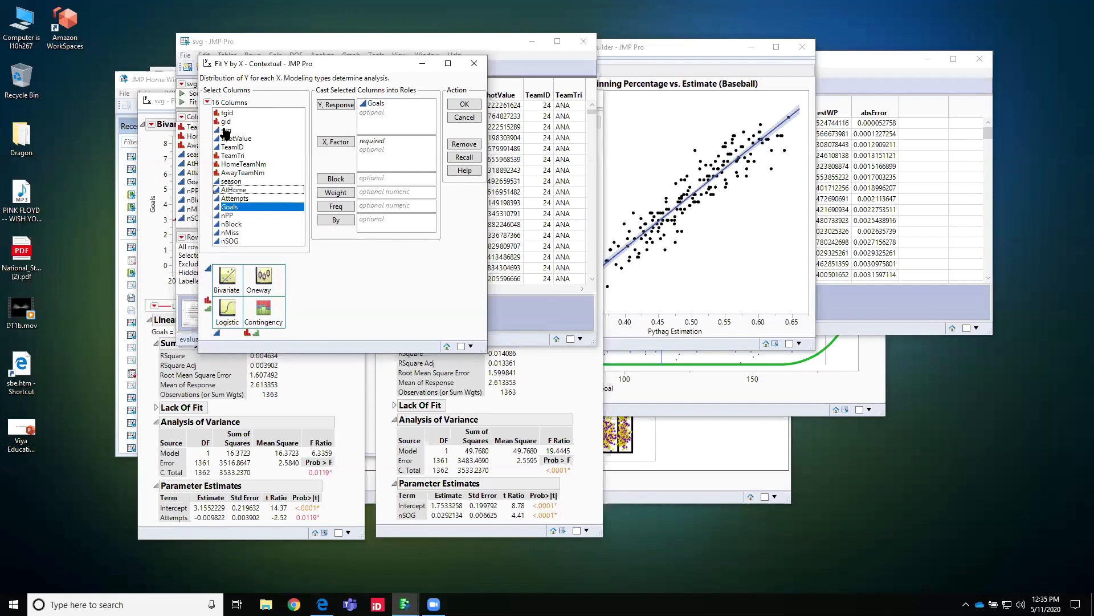
left_click(226, 130)
left_click(380, 144)
left_click_drag(382, 146, 382, 146)
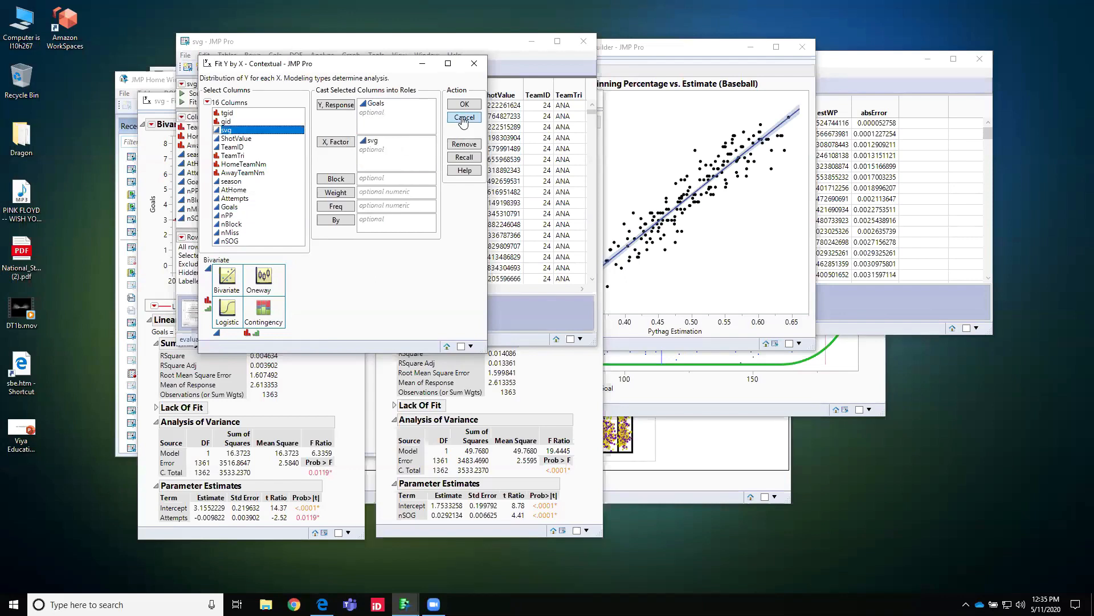
left_click(468, 105)
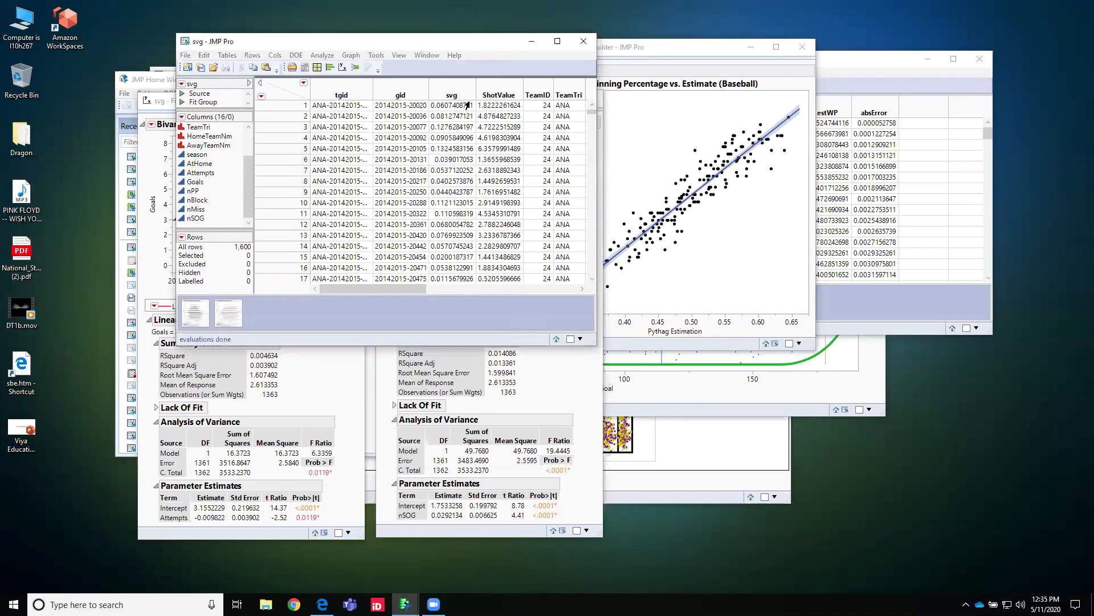
Step: Add a fitted line to the Goals by svg report and place it beside the nSOG and Attempts reports
left_click(414, 41)
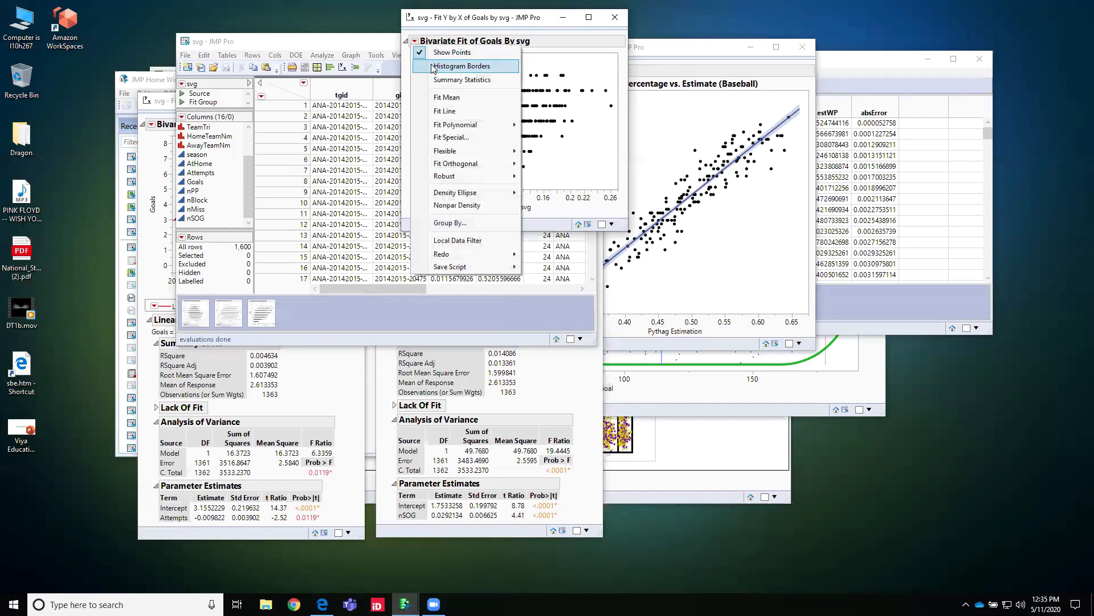
left_click(448, 108)
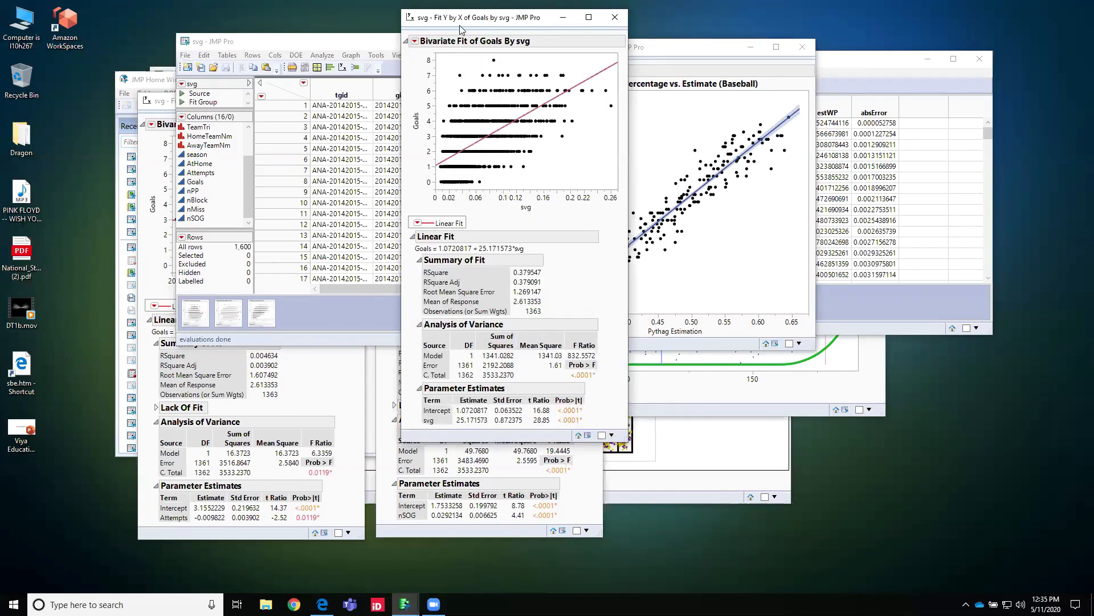
left_click_drag(460, 19, 673, 102)
left_click(547, 393)
left_click(338, 379)
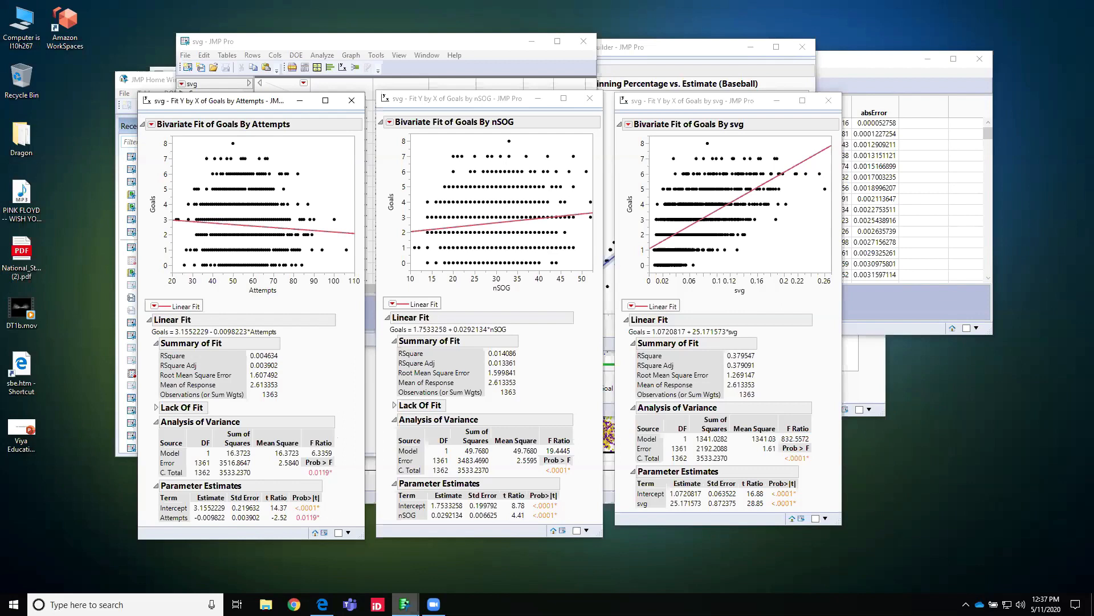
Step: Bring up the shotvaluescoreout rink graph and explore Prob[1] filter minimums of 0.01476 and 0.02055 before restoring the full filter range
mouse_move(405, 604)
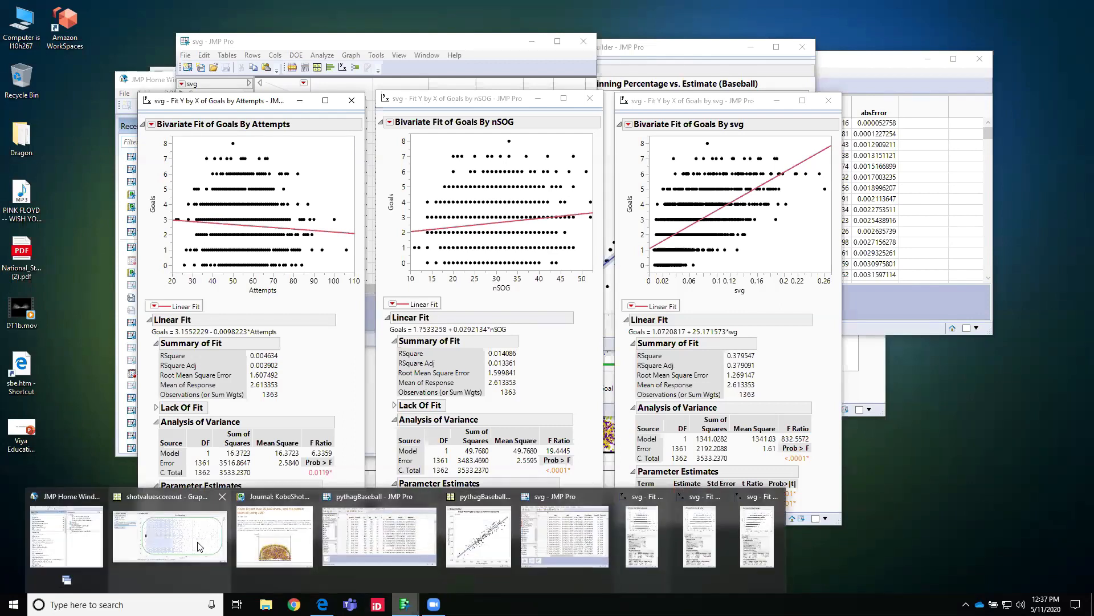
left_click(210, 547)
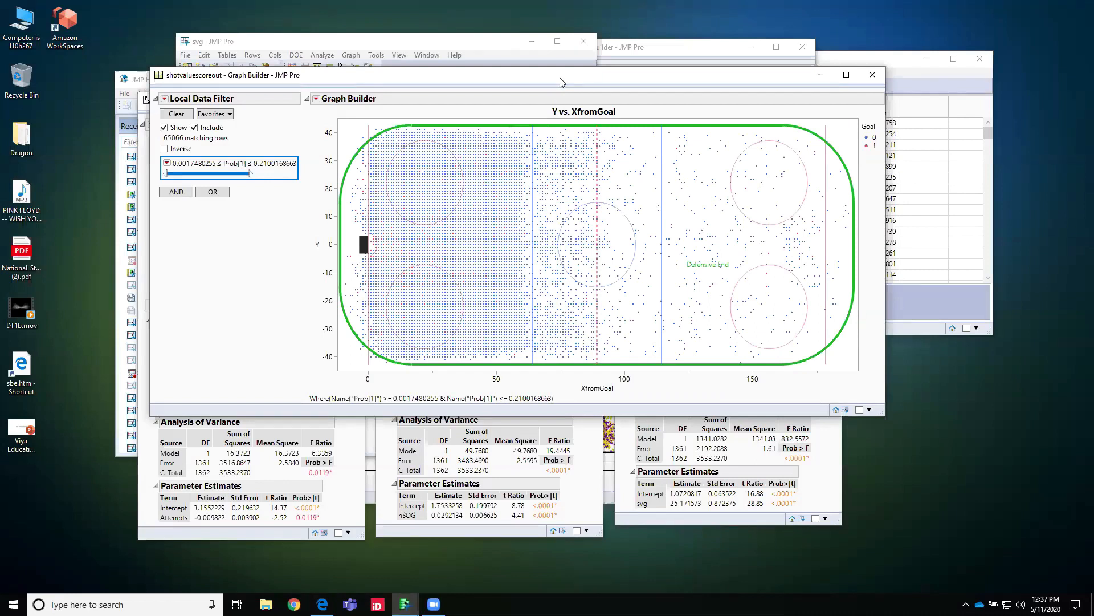
left_click_drag(560, 82, 556, 83)
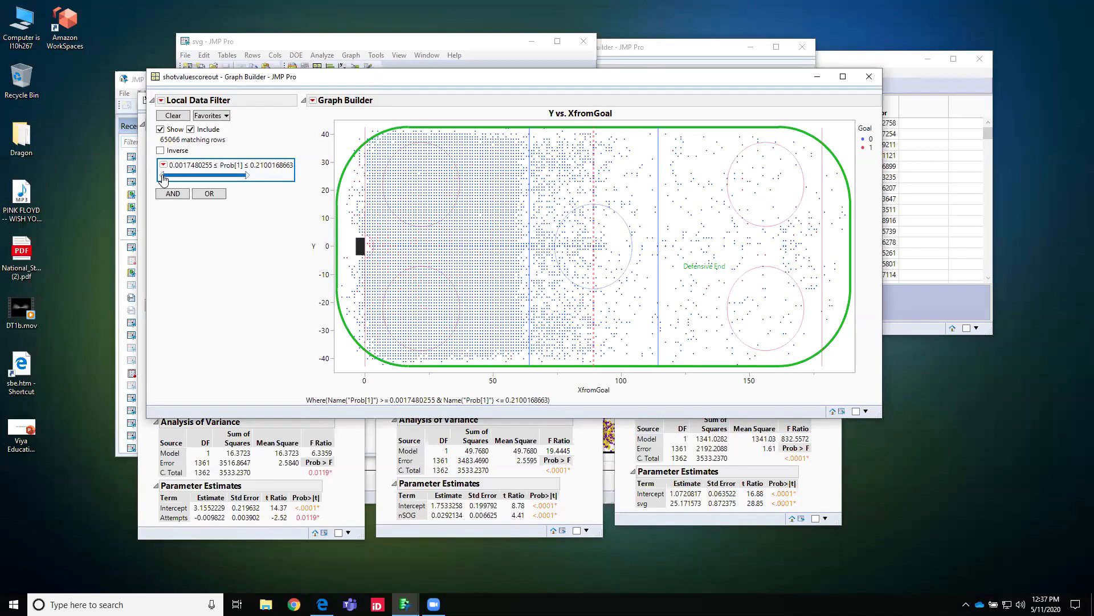
left_click_drag(163, 179, 170, 179)
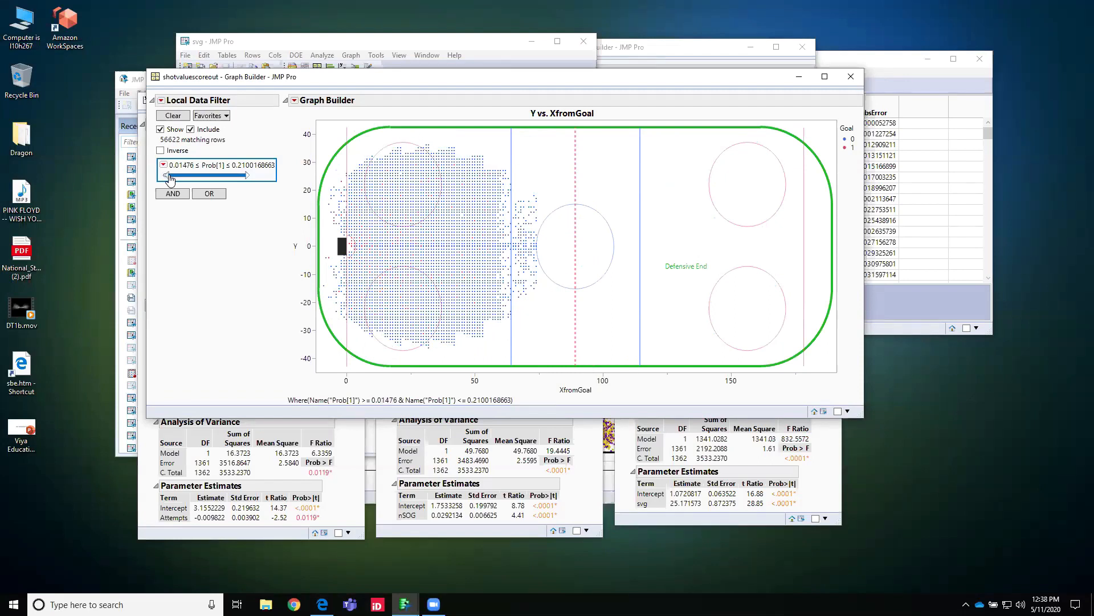
left_click_drag(171, 179, 172, 180)
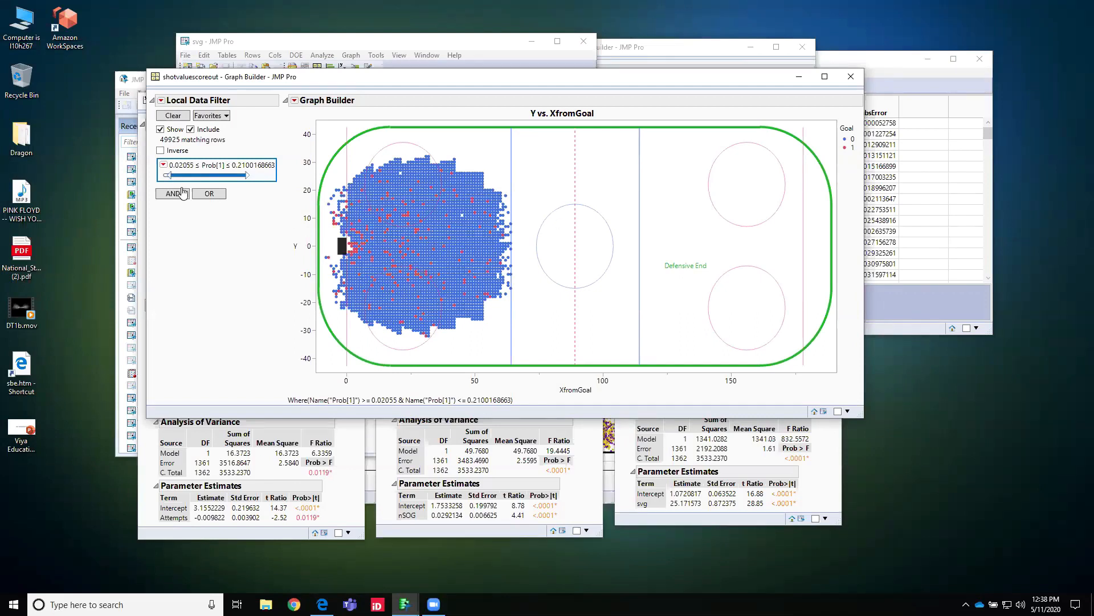
left_click_drag(187, 177, 162, 180)
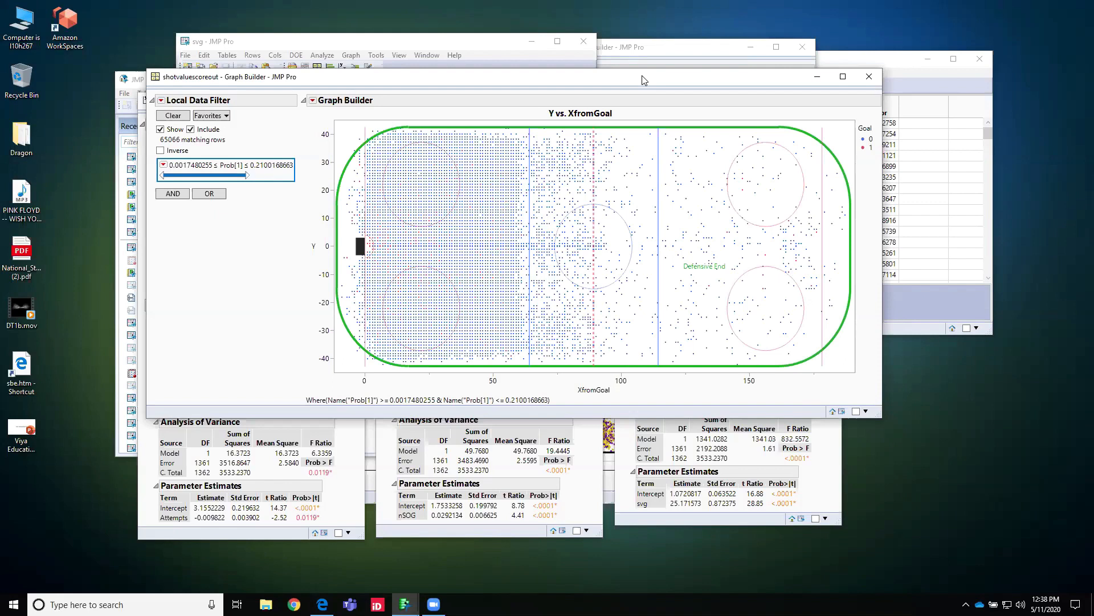
Step: Reposition the rink graph window and raise its Prob[1] filter minimum to 0.02923
left_click_drag(644, 80, 653, 66)
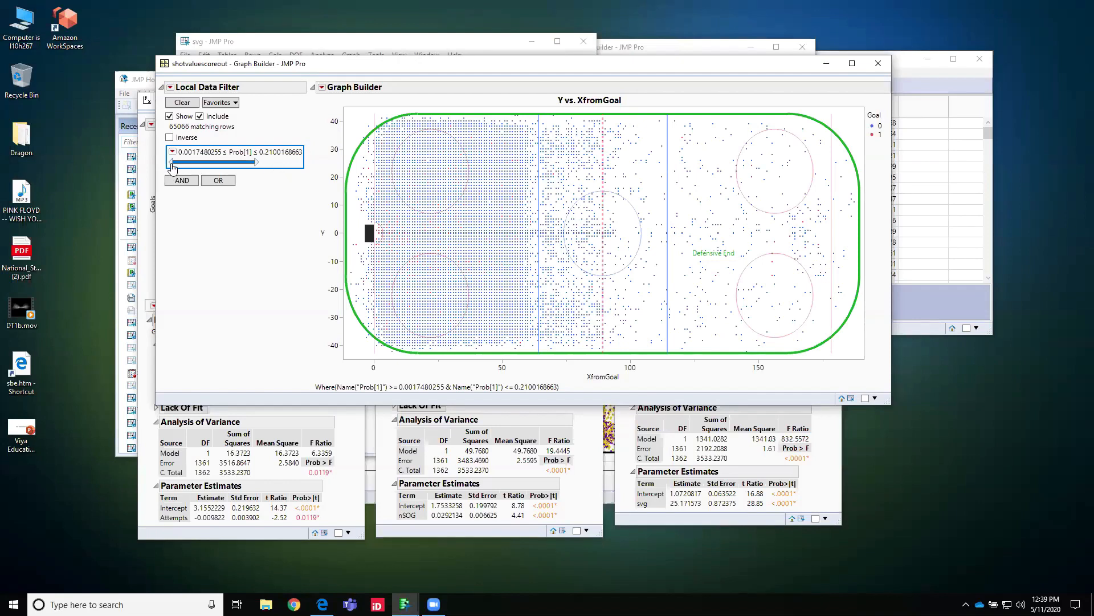
left_click_drag(173, 164, 181, 163)
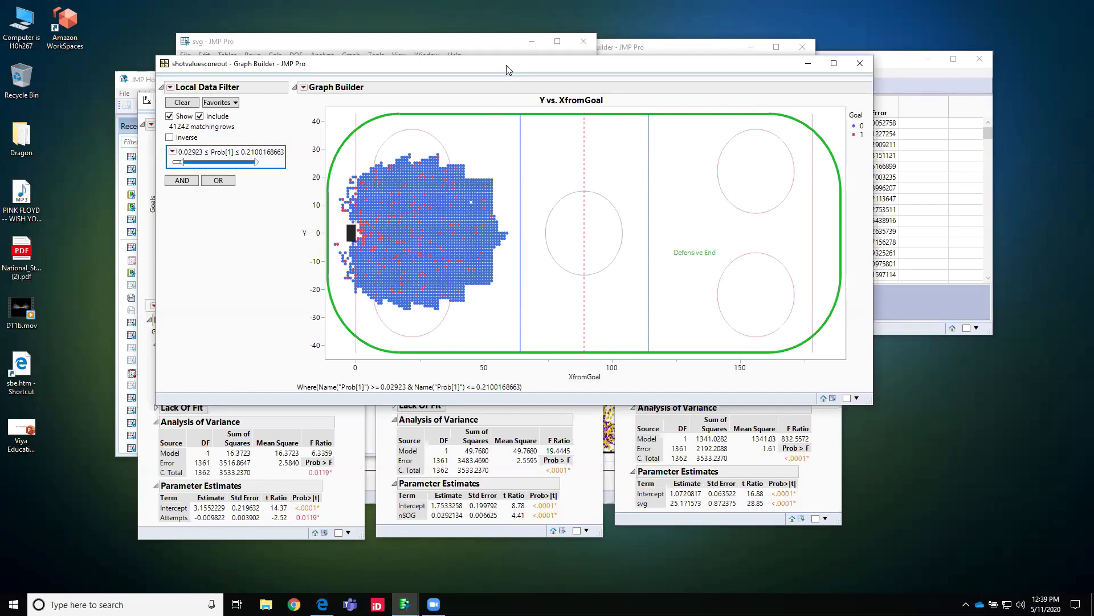
left_click_drag(502, 68, 500, 69)
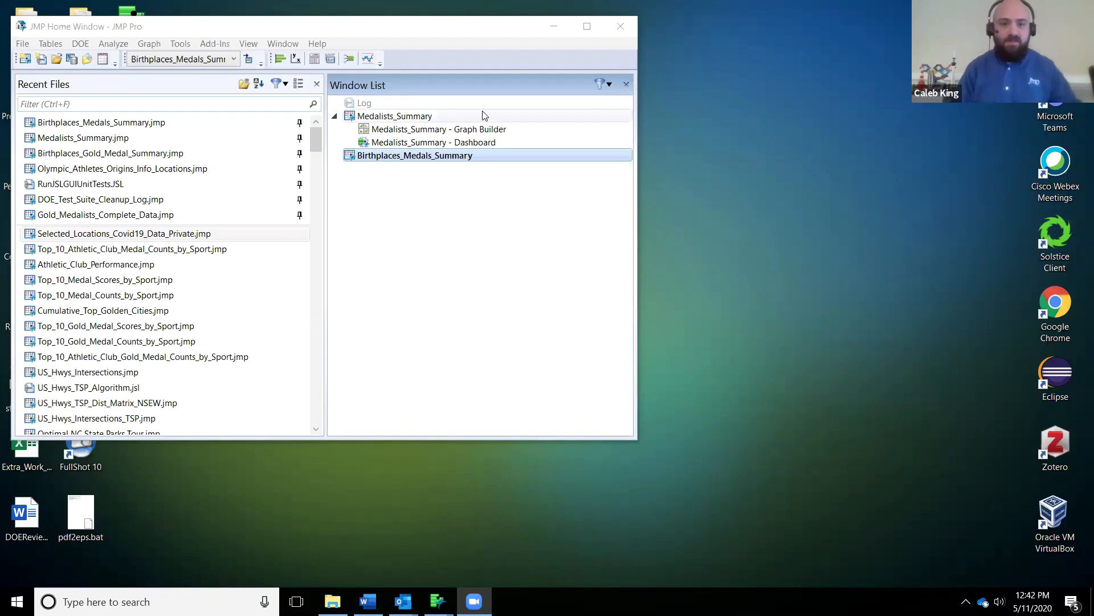
Step: Open the Medalists_Summary dashboard and restrict its basketball data to Gold medals
double_click(418, 142)
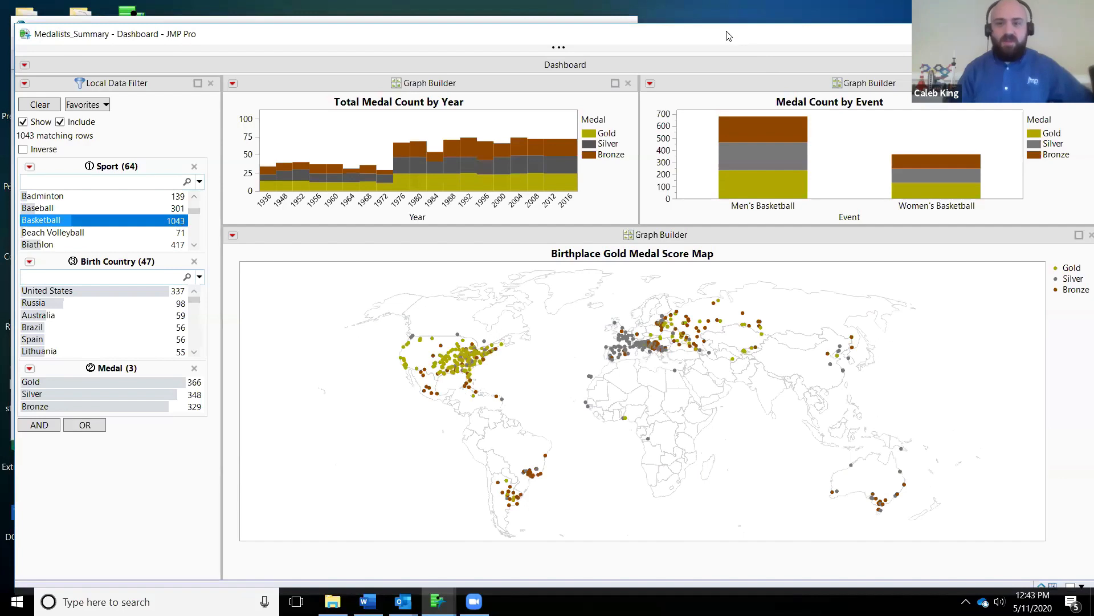
left_click_drag(727, 32, 722, 12)
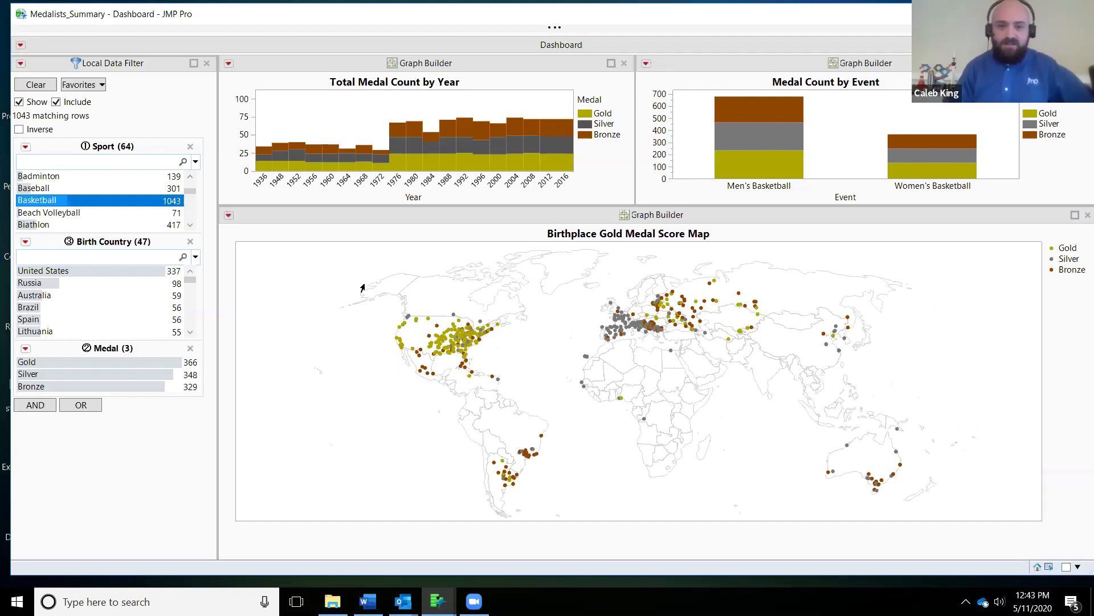
left_click(80, 271)
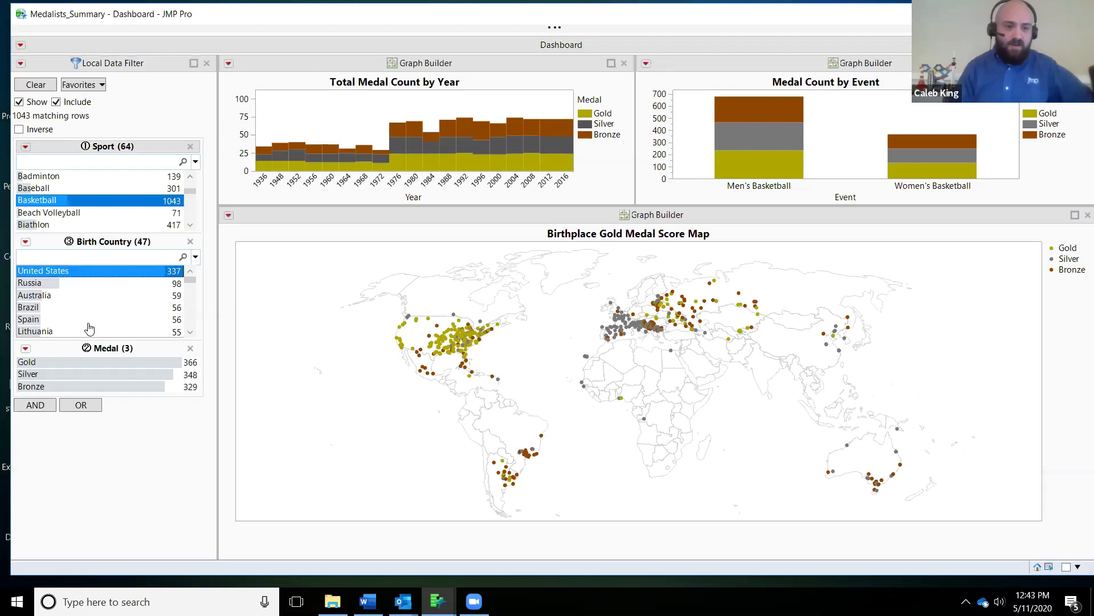
left_click(103, 361)
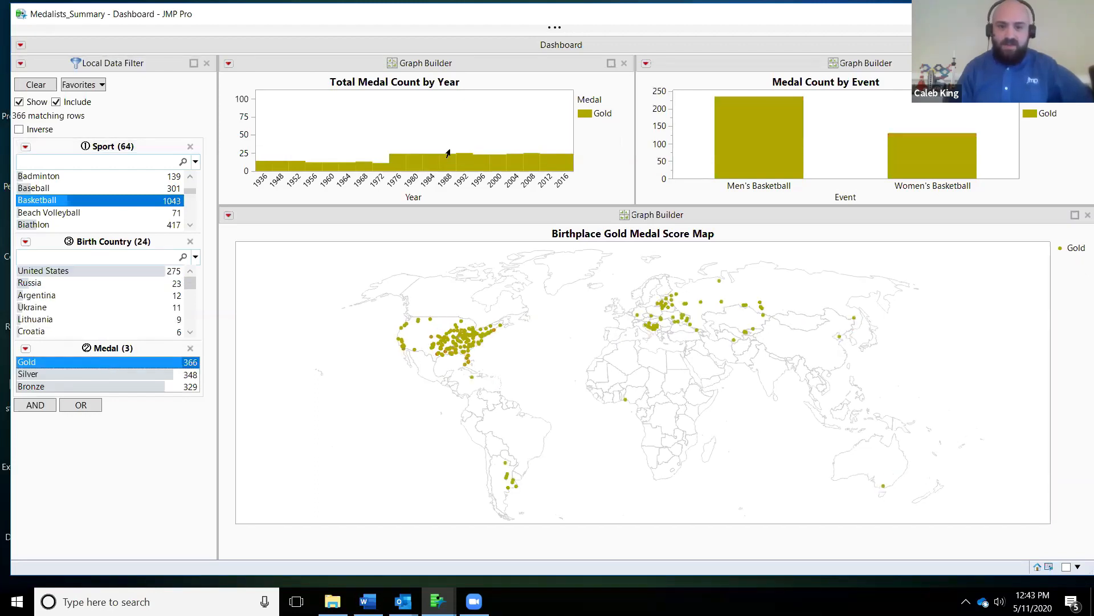
Step: Highlight the 2000 to 2016 bars in the yearly medal chart, then clear the highlighting and the Medal filter selection
left_click_drag(547, 167, 570, 168)
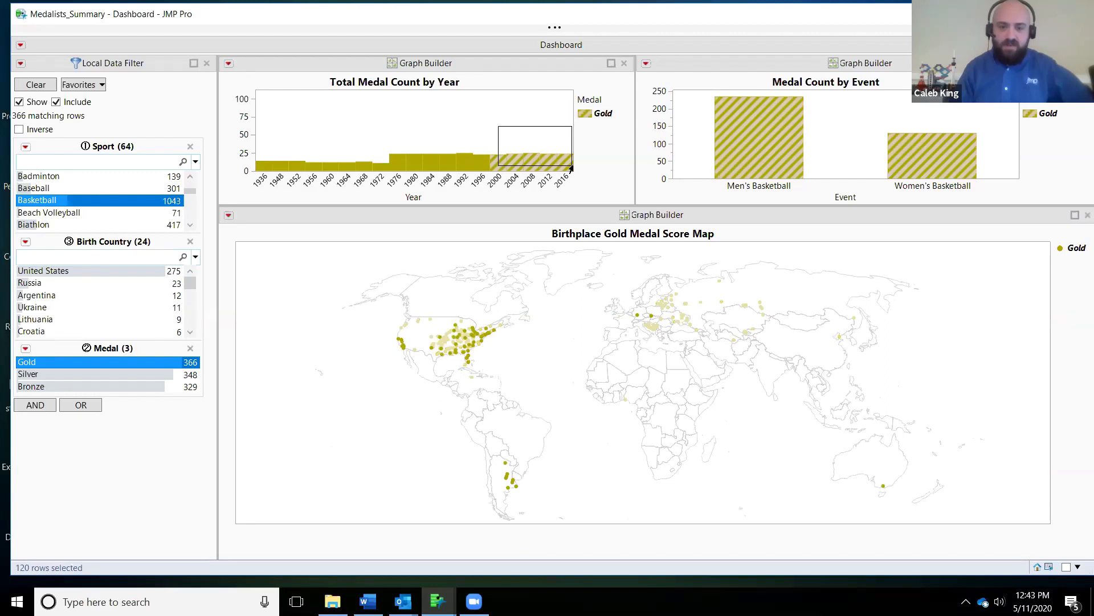
left_click(529, 144)
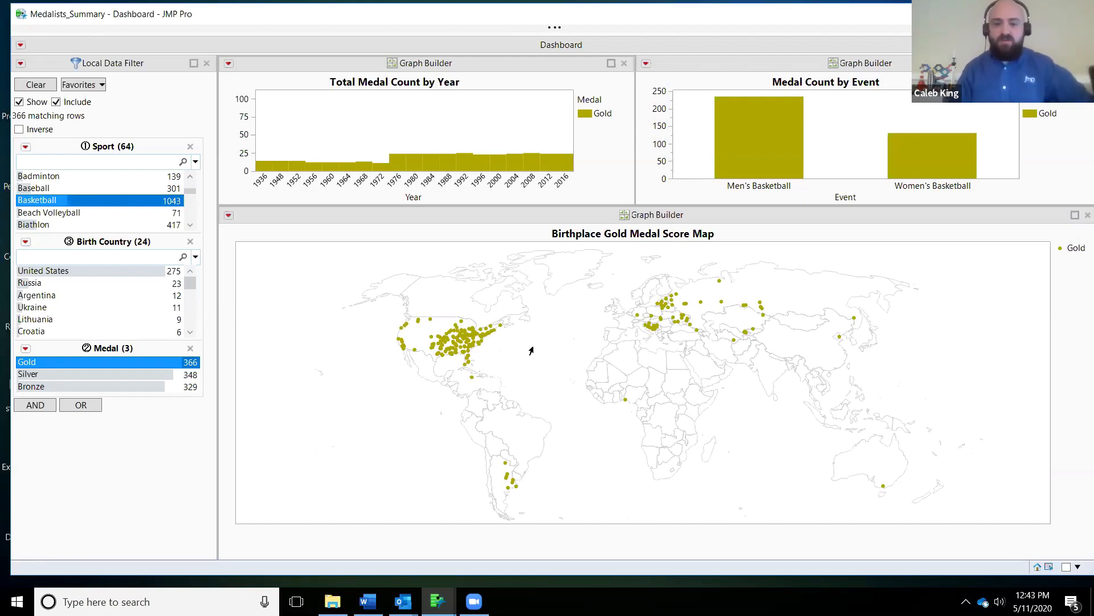
left_click(26, 349)
left_click(74, 378)
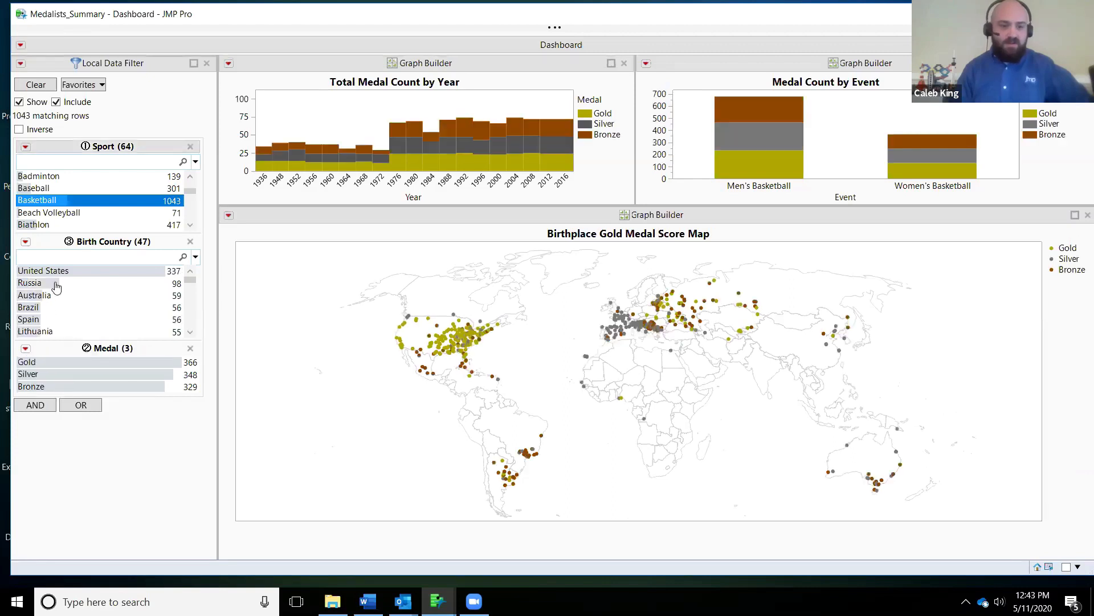
Step: Filter the dashboard to Baseball and examine medalists born in Cuba, then clear the Birth Country selection
left_click(48, 189)
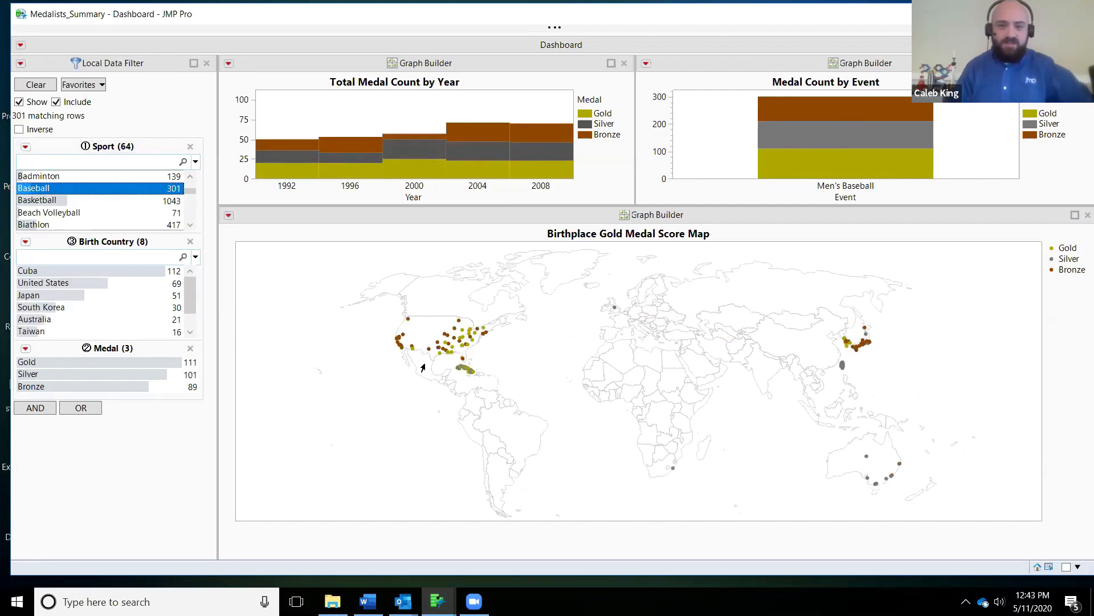
left_click(71, 272)
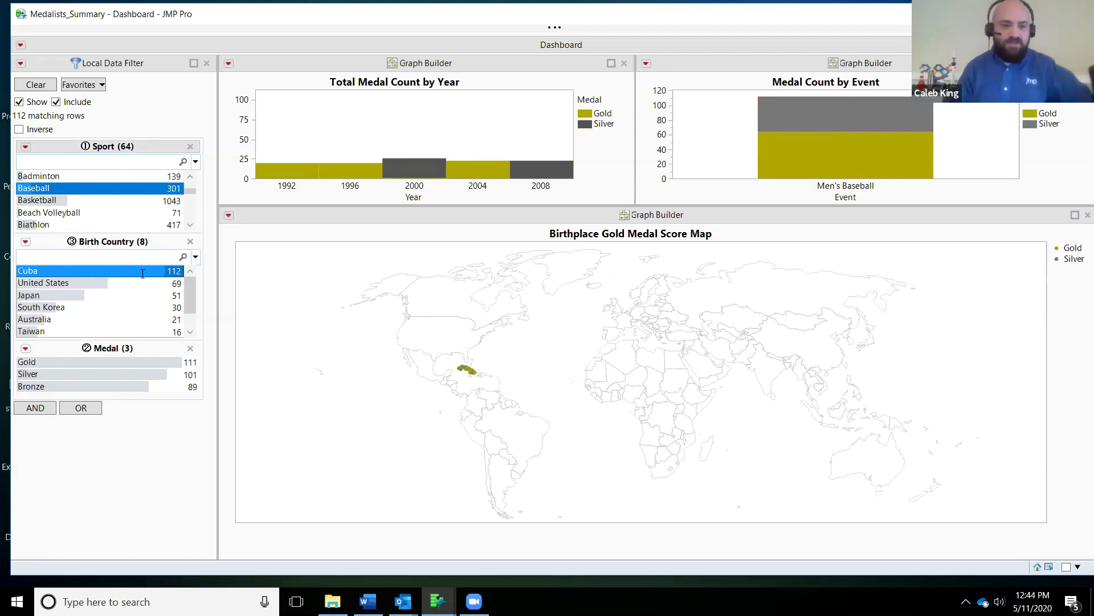
left_click(25, 242)
left_click(57, 278)
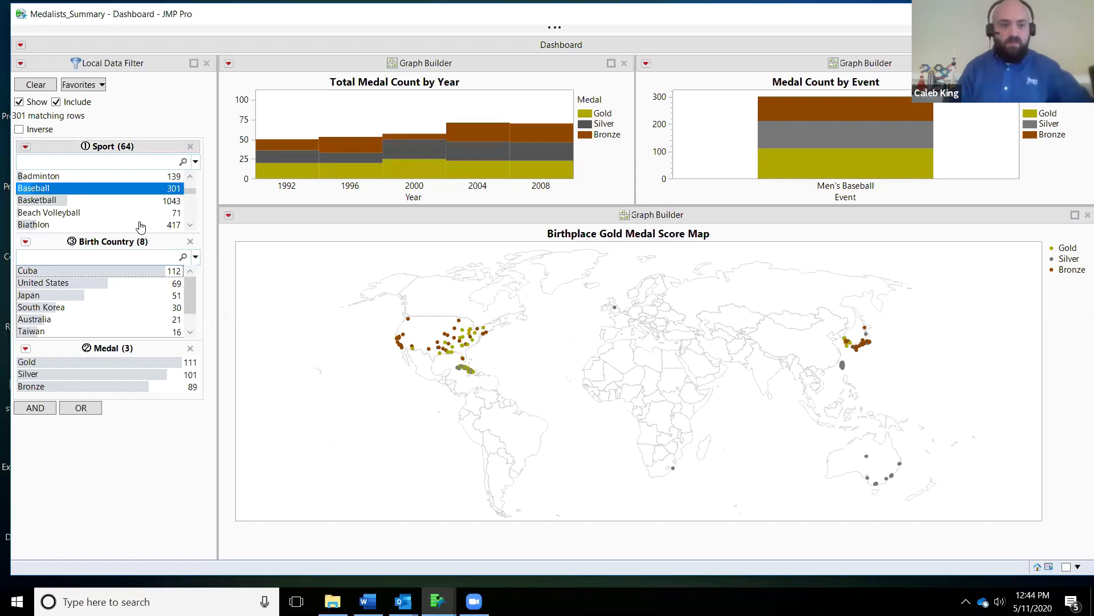
Step: Switch the dashboard's Sport filter to Alpine Skiing to examine its medalists' birthplaces
scroll(99, 212, "up", 2)
scroll(98, 213, "up", 2)
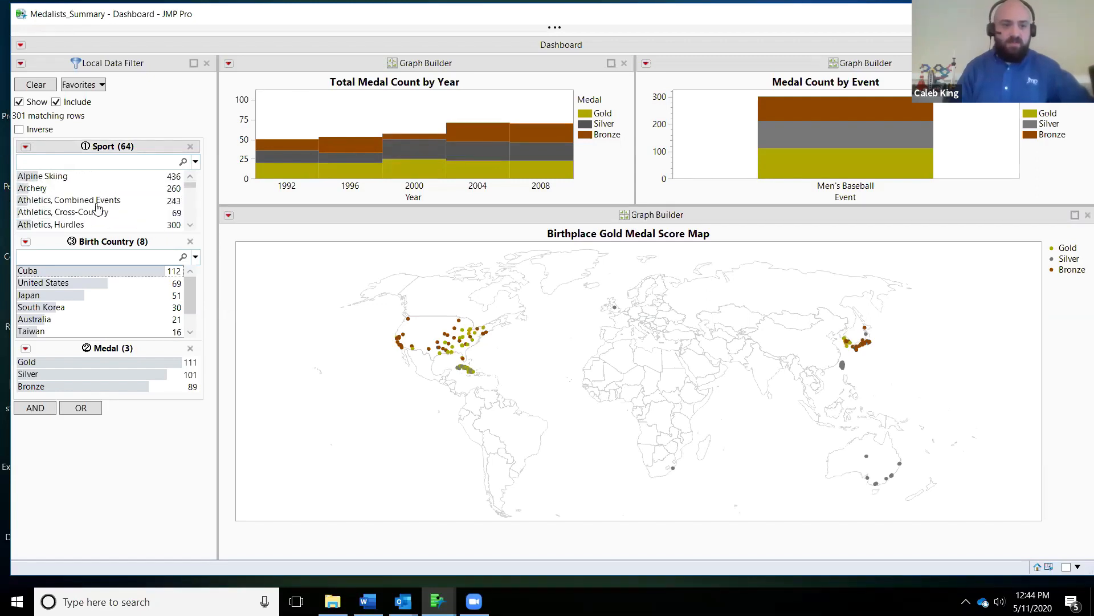
left_click(63, 178)
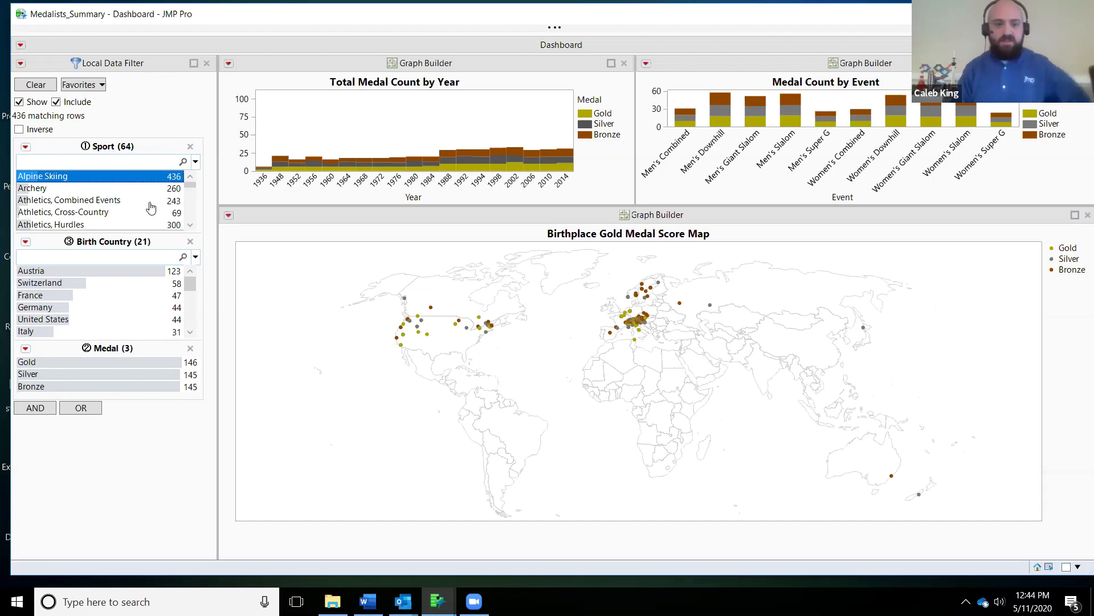
Step: Switch the dashboard's Sport filter to Athletics, Long-distance
scroll(130, 202, "down", 1)
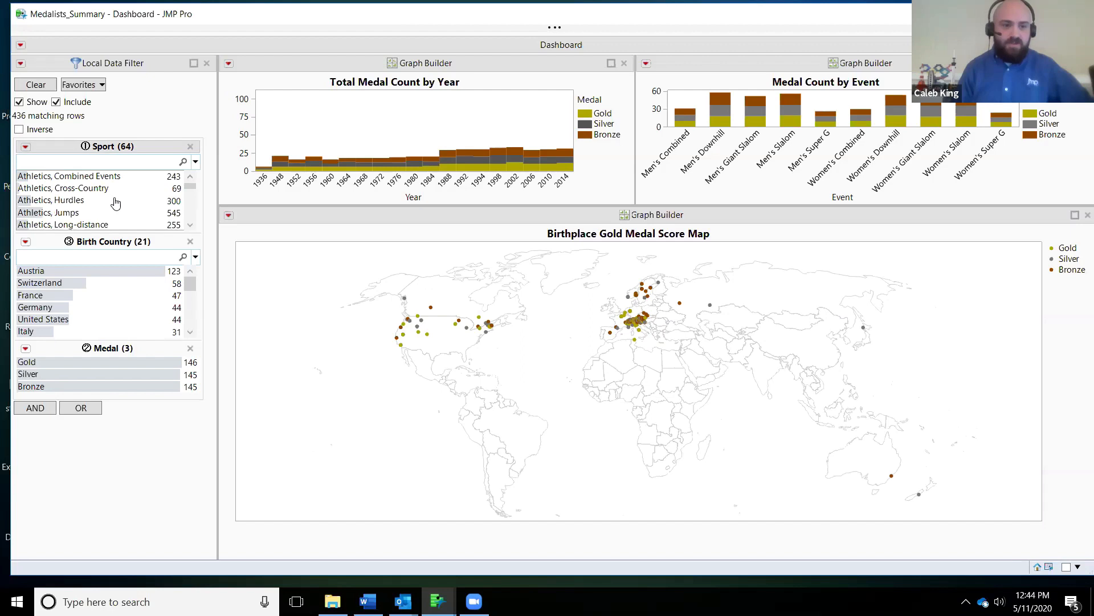
scroll(116, 202, "down", 1)
left_click(102, 199)
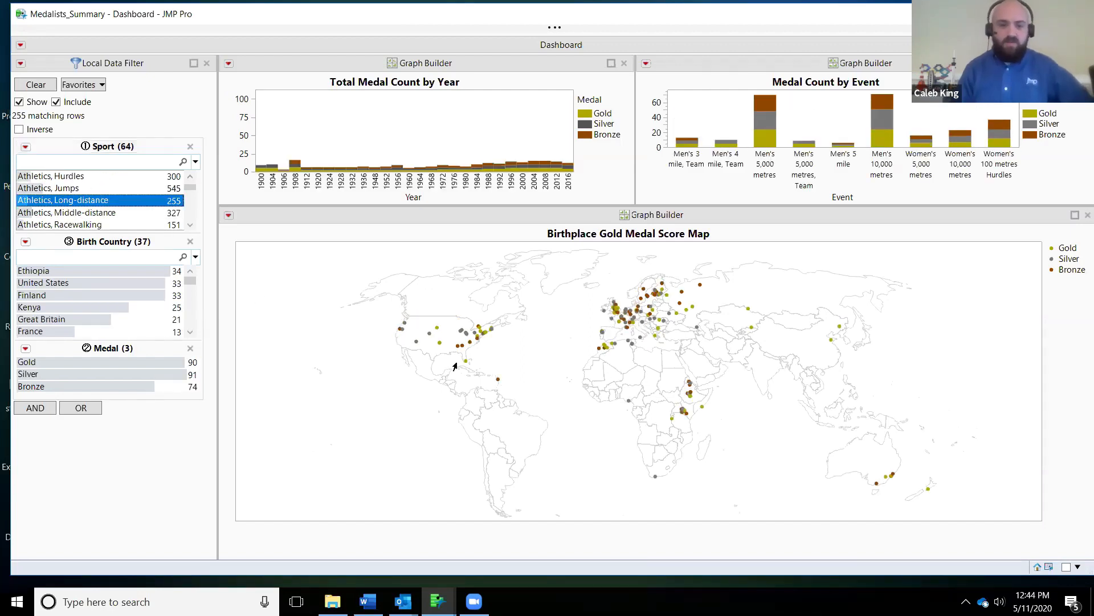
scroll(110, 205, "down", 2)
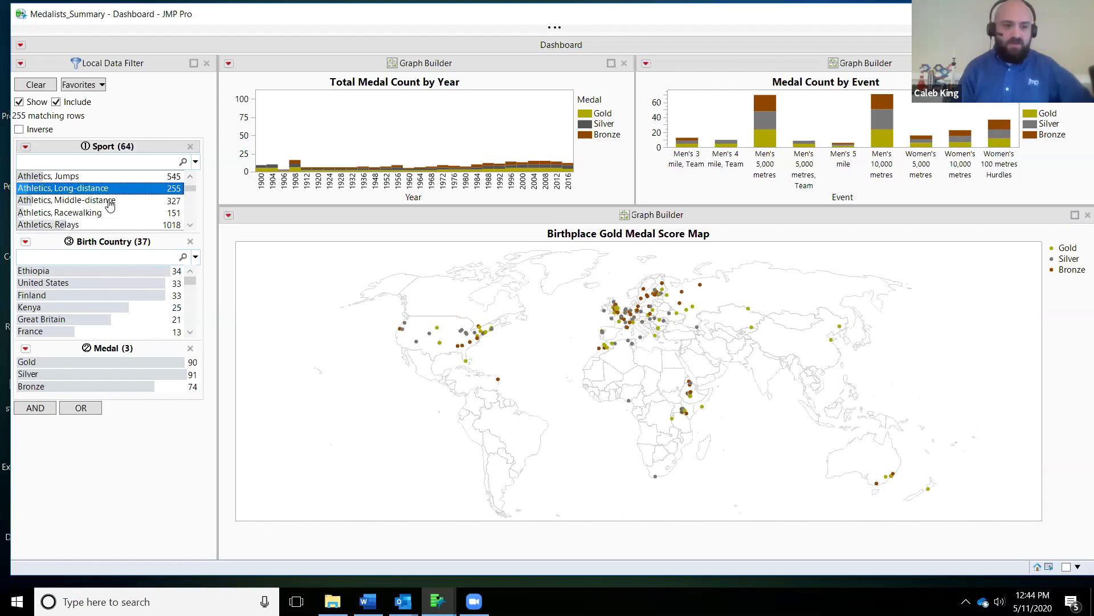
Step: Switch the dashboard's Sport filter to Beach Volleyball and then to Curling to compare their medalists' birthplaces
scroll(110, 204, "down", 1)
scroll(95, 207, "down", 1)
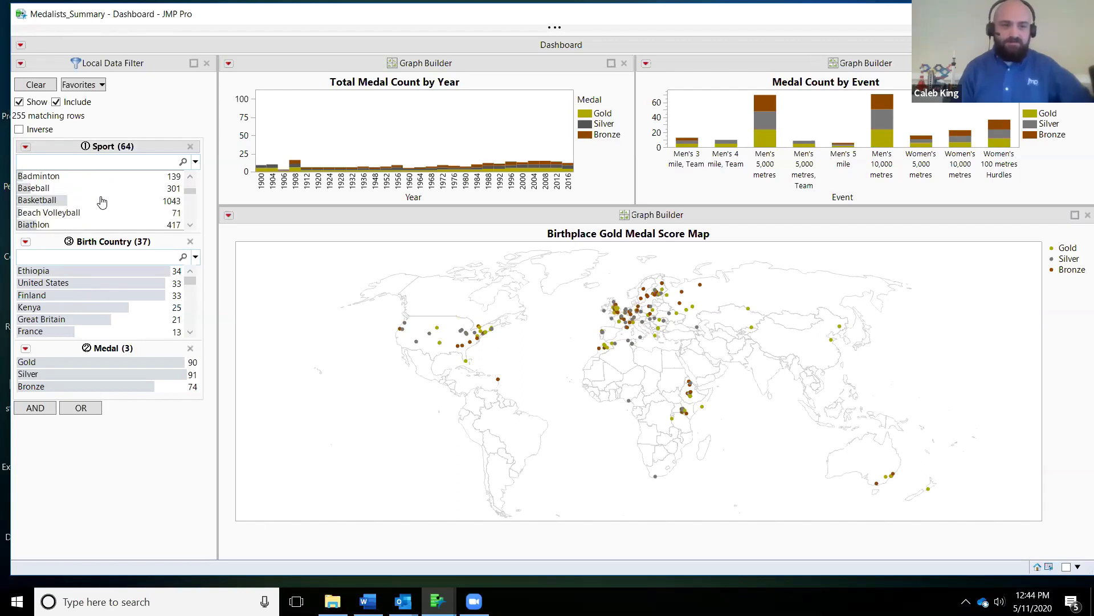
left_click(73, 212)
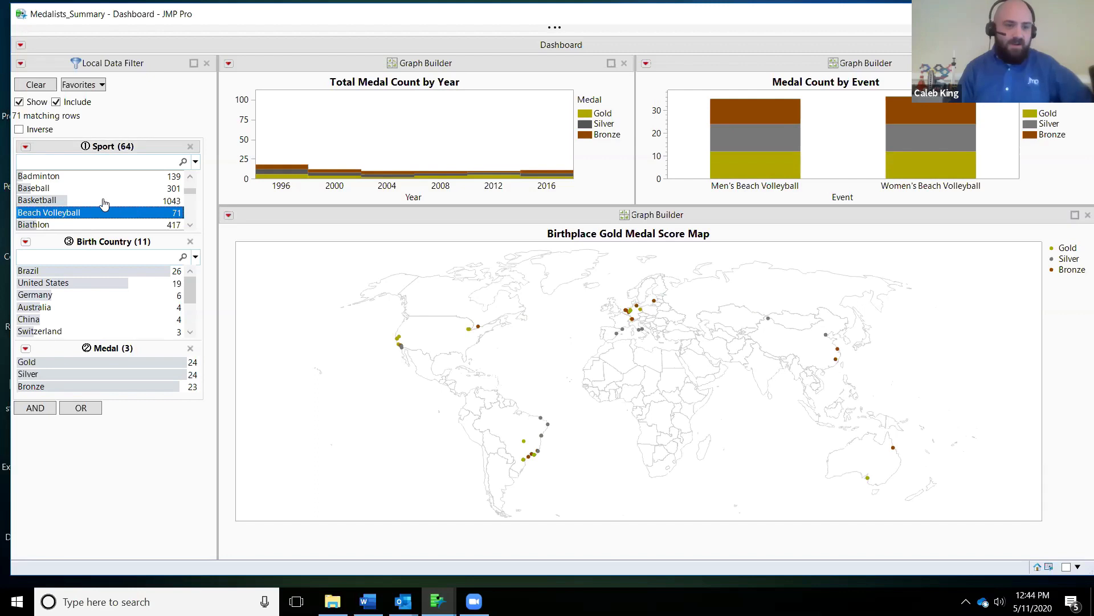
scroll(103, 203, "down", 9)
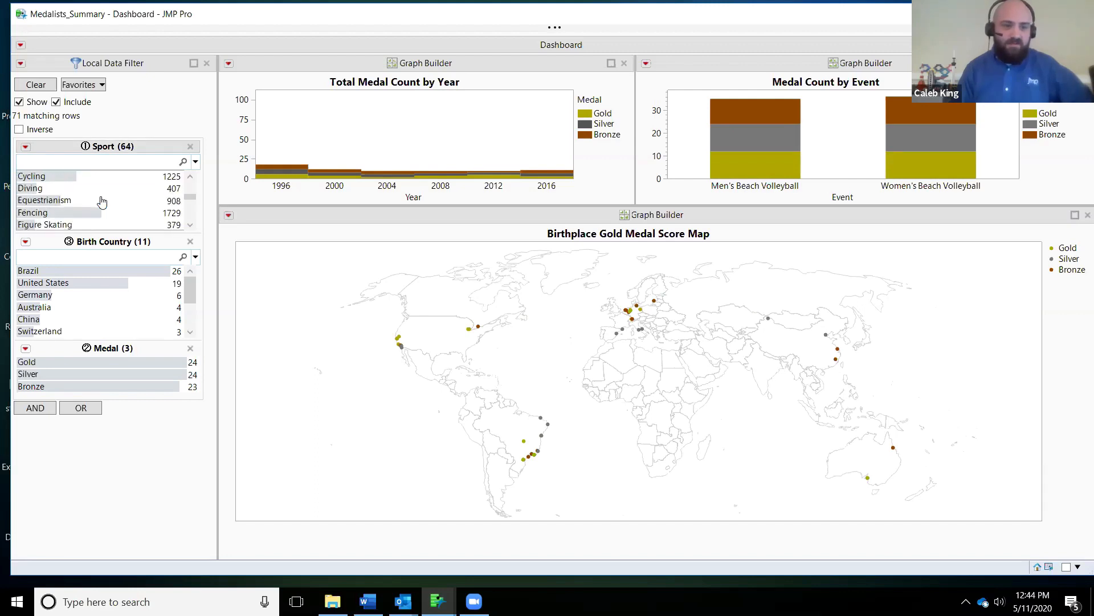
scroll(102, 201, "up", 1)
left_click(49, 191)
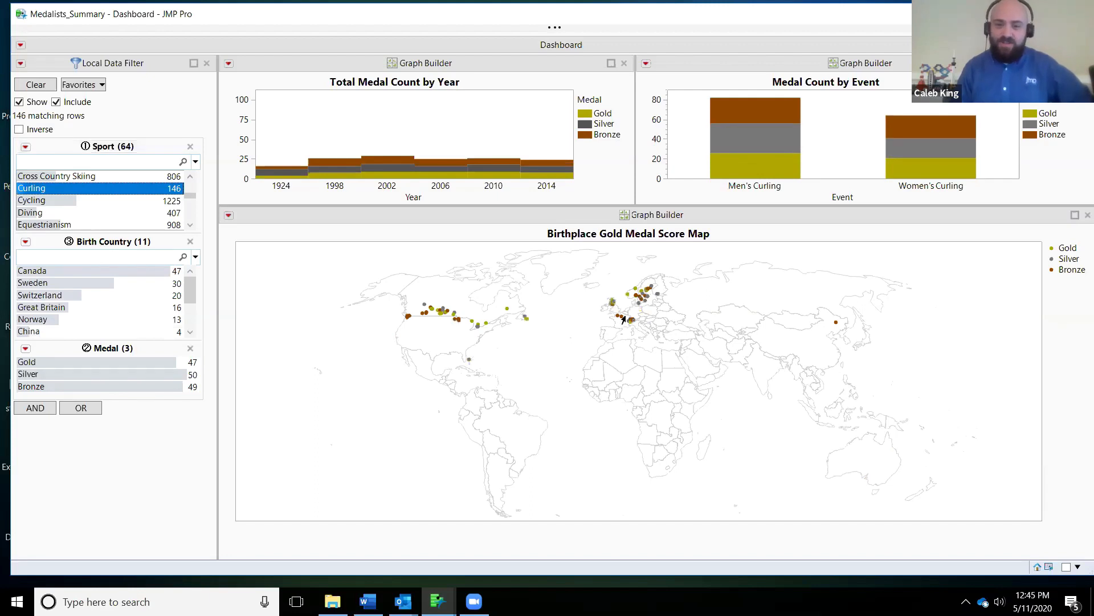
Step: Switch the dashboard's Sport filter to Figure Skating, then to Football, to examine each sport's birthplace map
scroll(85, 202, "down", 2)
scroll(91, 203, "down", 2)
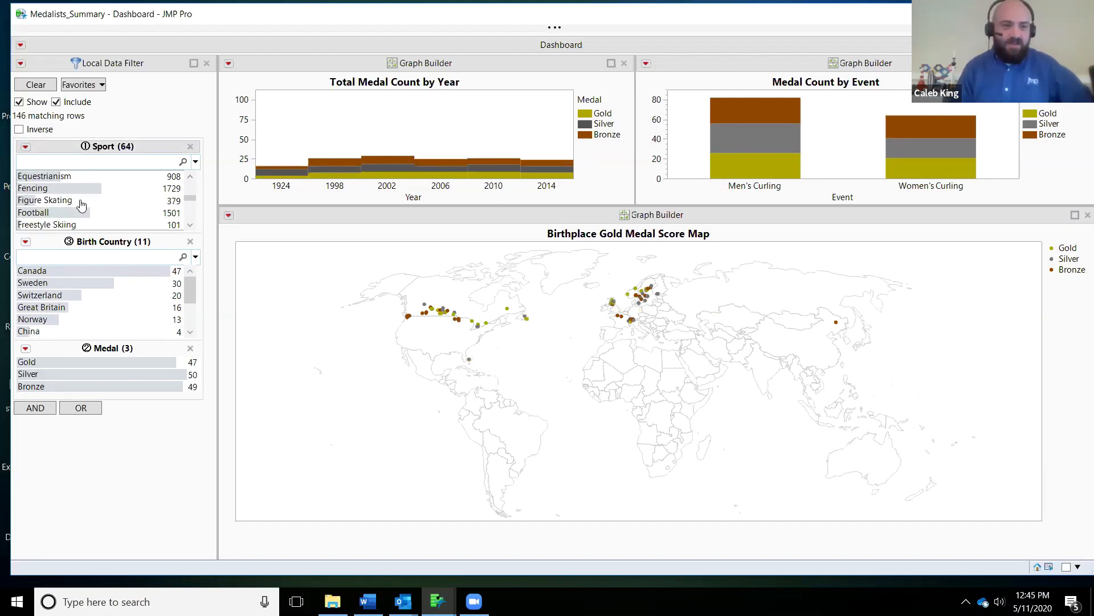
left_click(81, 202)
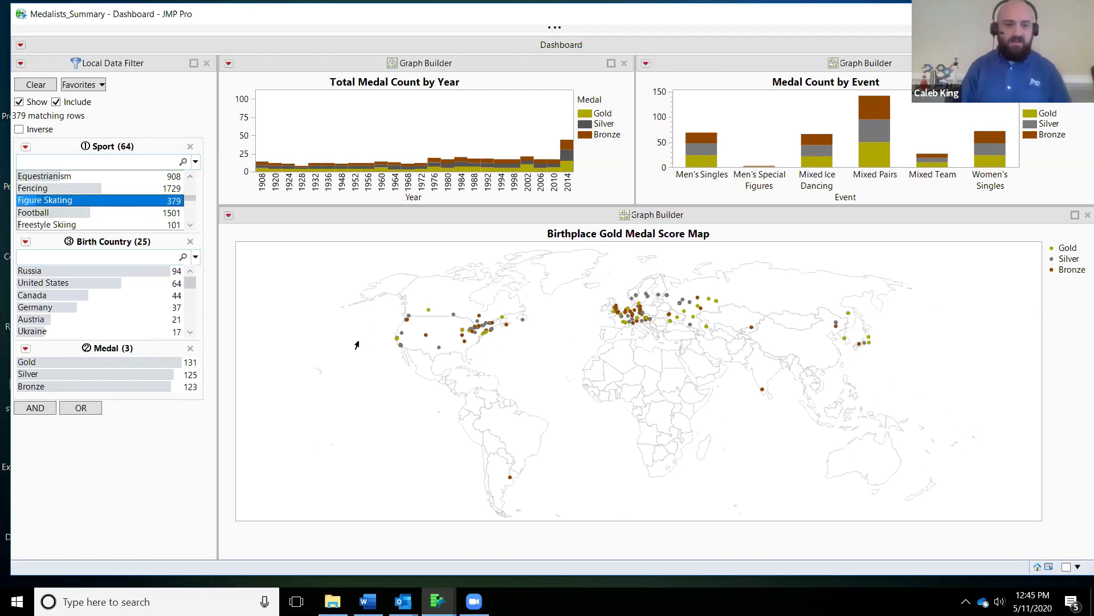
left_click(77, 215)
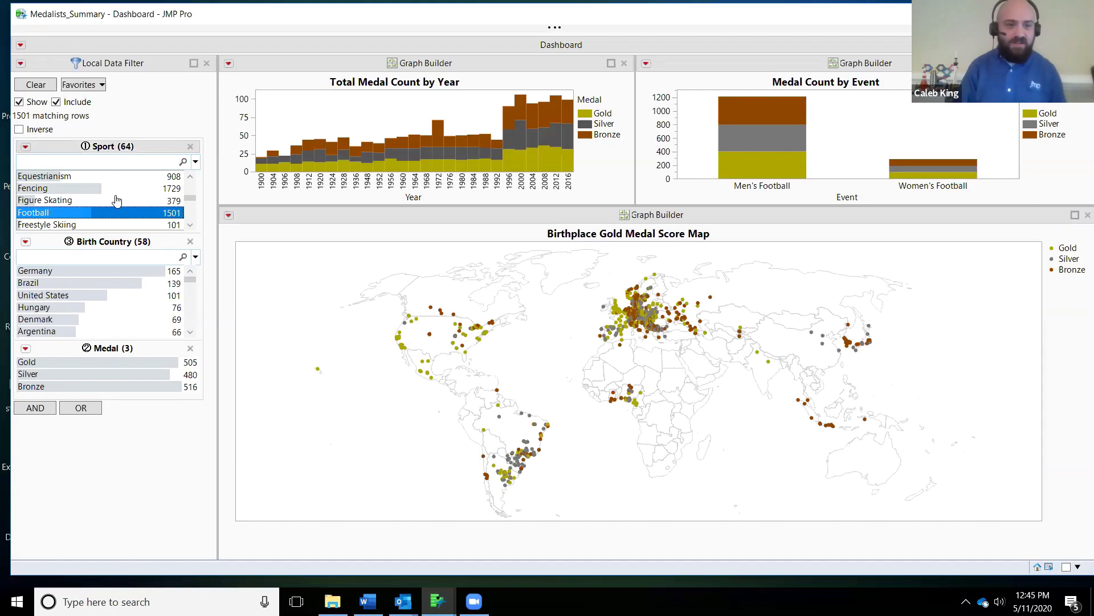
Step: Switch the dashboard's Sport filter to Ice Hockey to examine its medalists' birthplaces
scroll(117, 200, "down", 1)
scroll(120, 197, "down", 1)
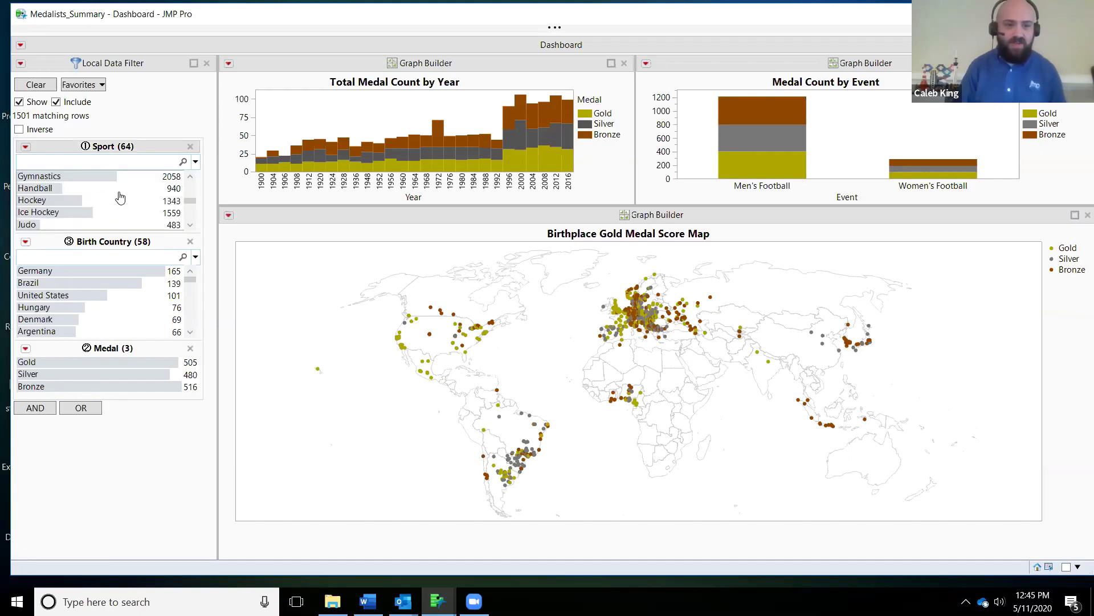
left_click(76, 212)
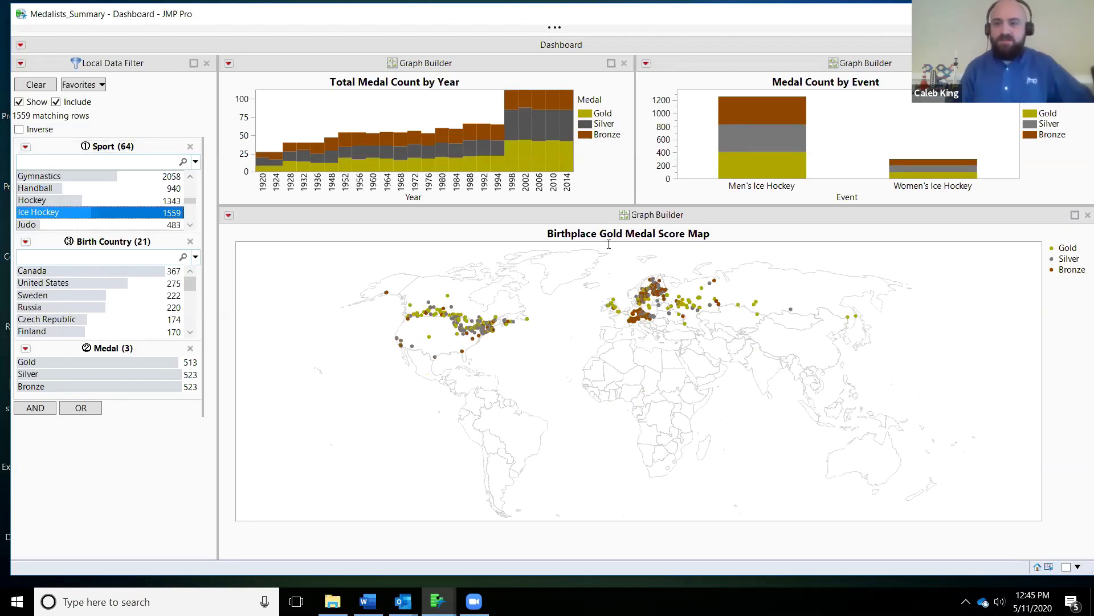
Step: Open the Medalists_Summary Graph Builder window with the Medalists Density Map and reposition it higher on the screen
key("alt+Tab")
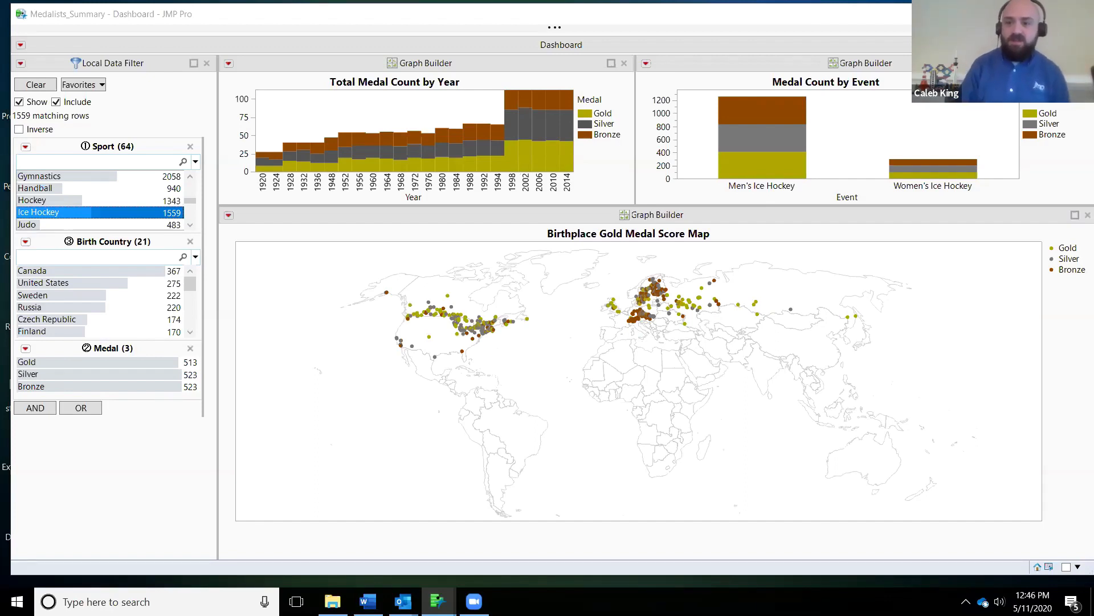
left_click(1011, 14)
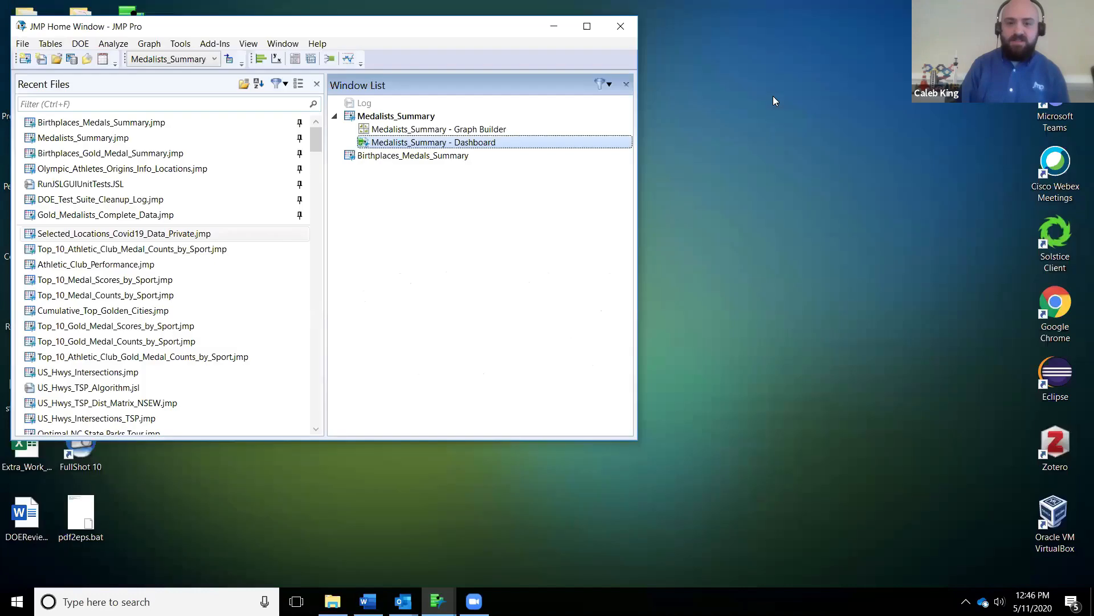
double_click(456, 129)
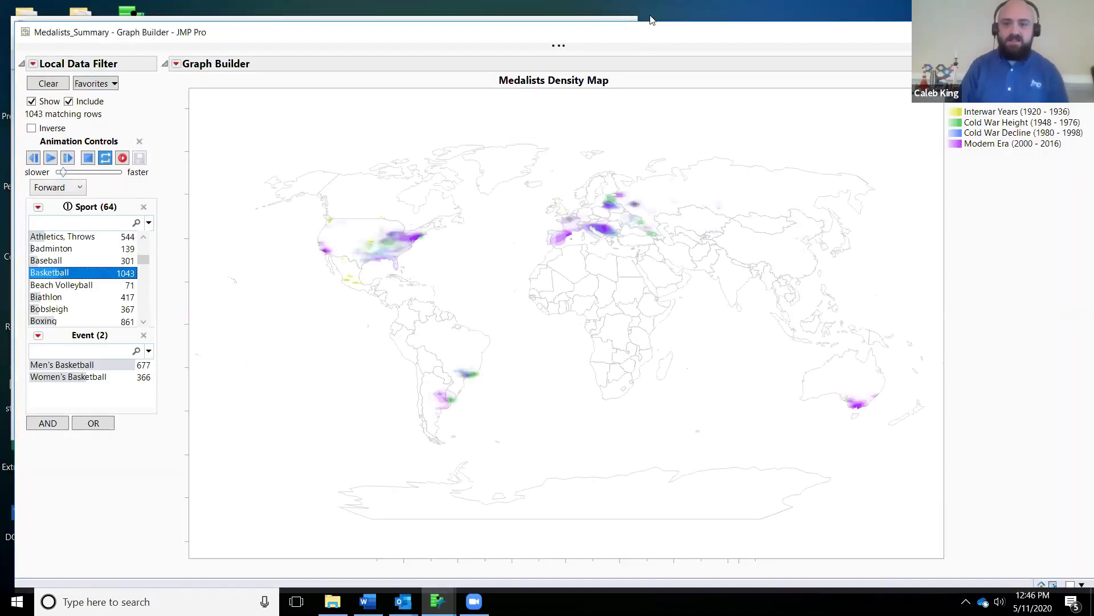
left_click_drag(652, 37, 650, 17)
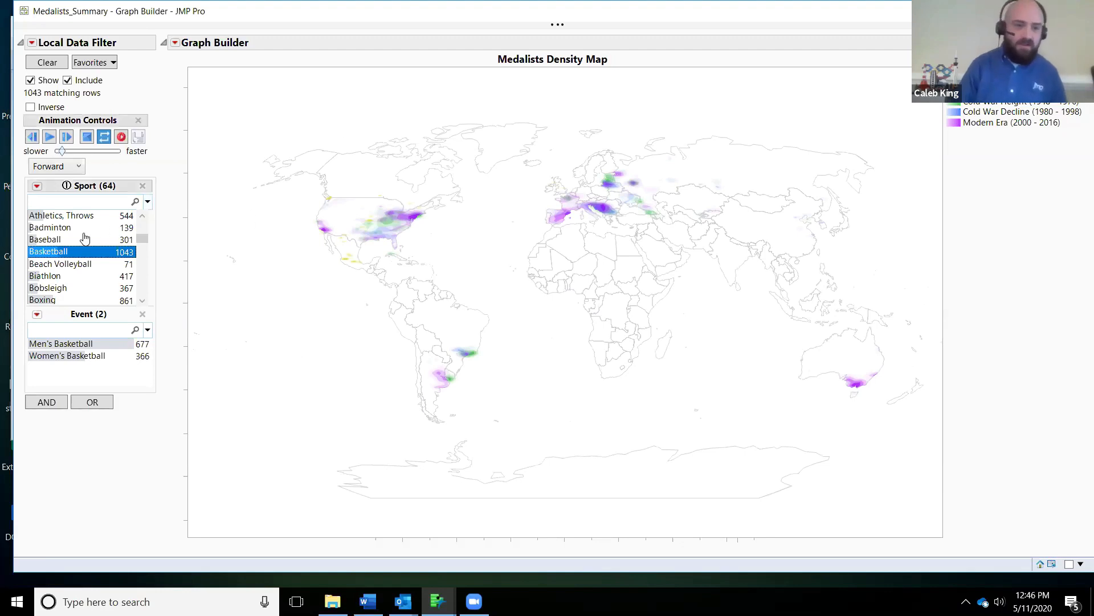
Step: Filter the Medalists Density Map to the sport Athletics, Long-distance
scroll(97, 234, "down", 1)
scroll(97, 234, "up", 4)
scroll(97, 234, "up", 1)
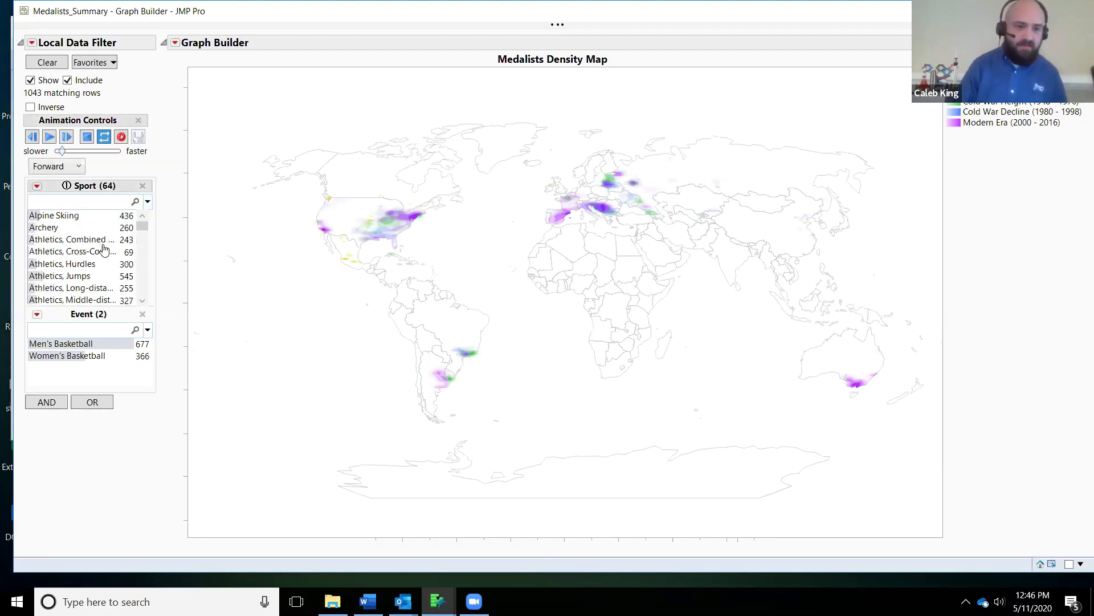
scroll(102, 245, "down", 2)
left_click(83, 251)
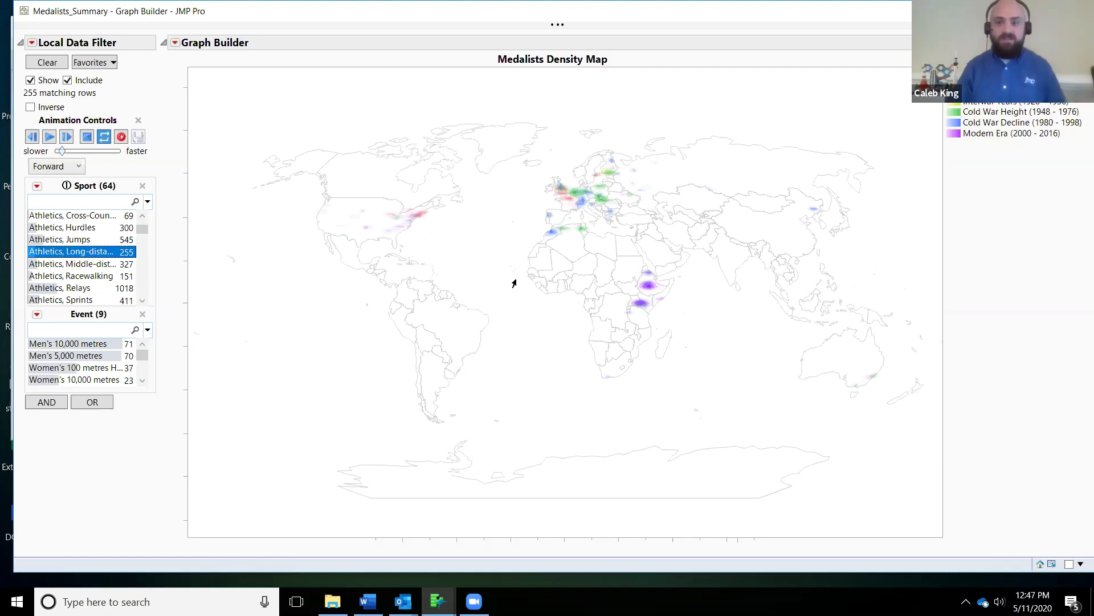
Step: Switch the density map's Sport filter to Athletics, Middle-distance, then to Athletics, Sprints
left_click(85, 265)
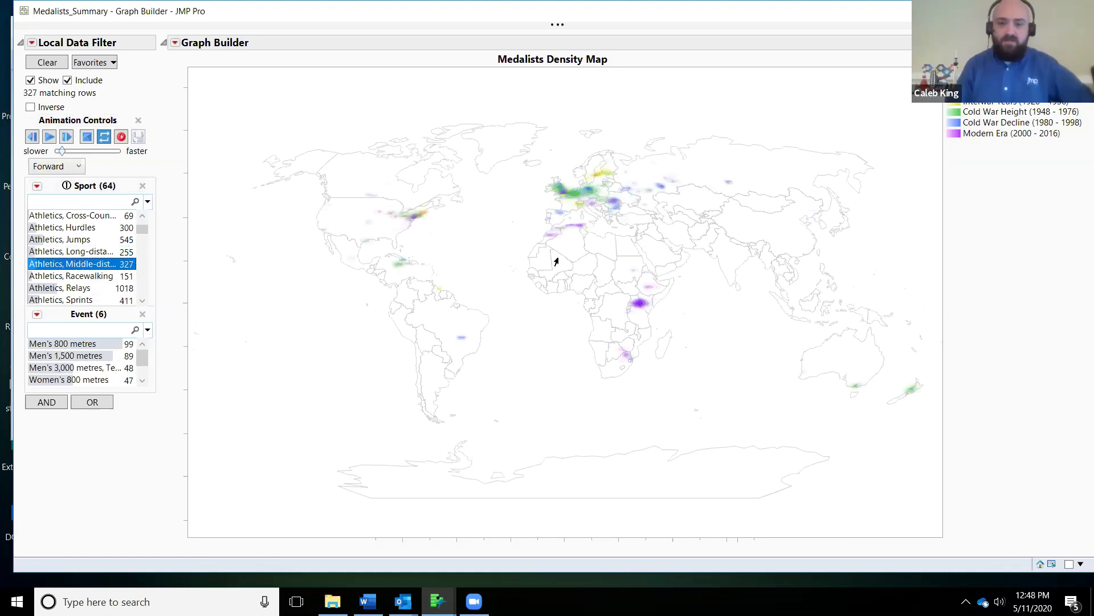
scroll(79, 256, "down", 2)
left_click(82, 253)
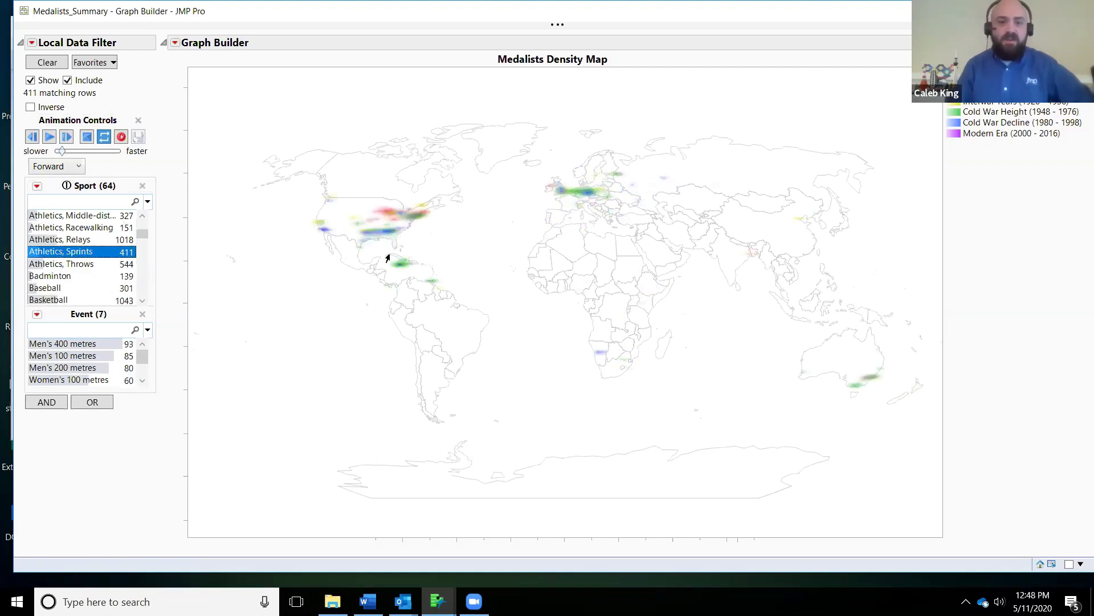
Step: Filter the density map to Baseball, then to Basketball, to compare where their medalists were born by era
left_click(62, 288)
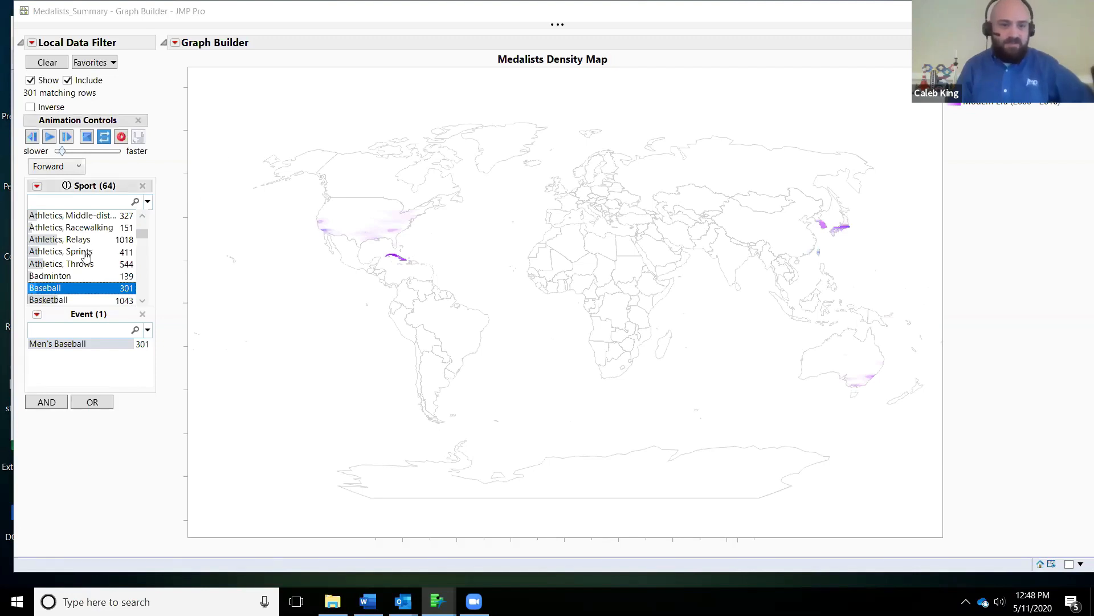
scroll(85, 246, "down", 2)
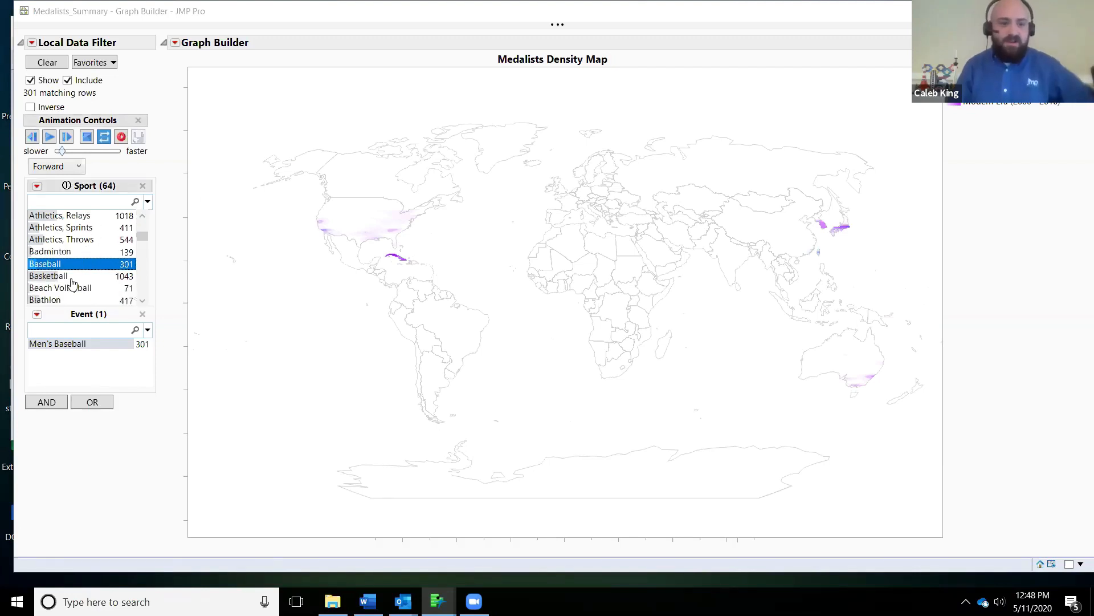
left_click(63, 278)
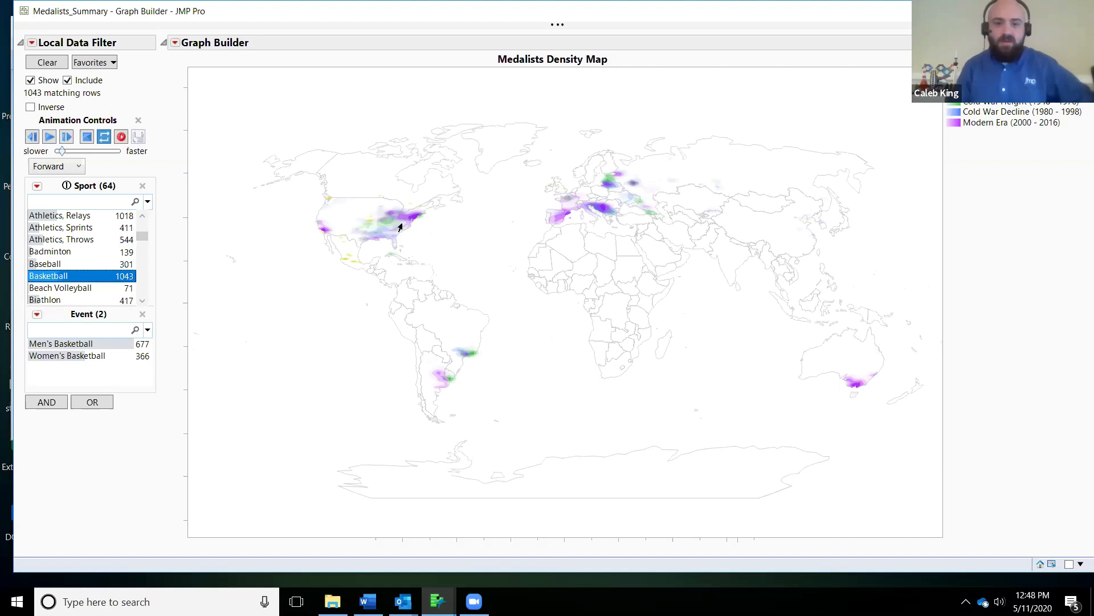
Step: Switch the density map's Sport filter to Beach Volleyball, then to Football
scroll(68, 243, "down", 1)
left_click(65, 264)
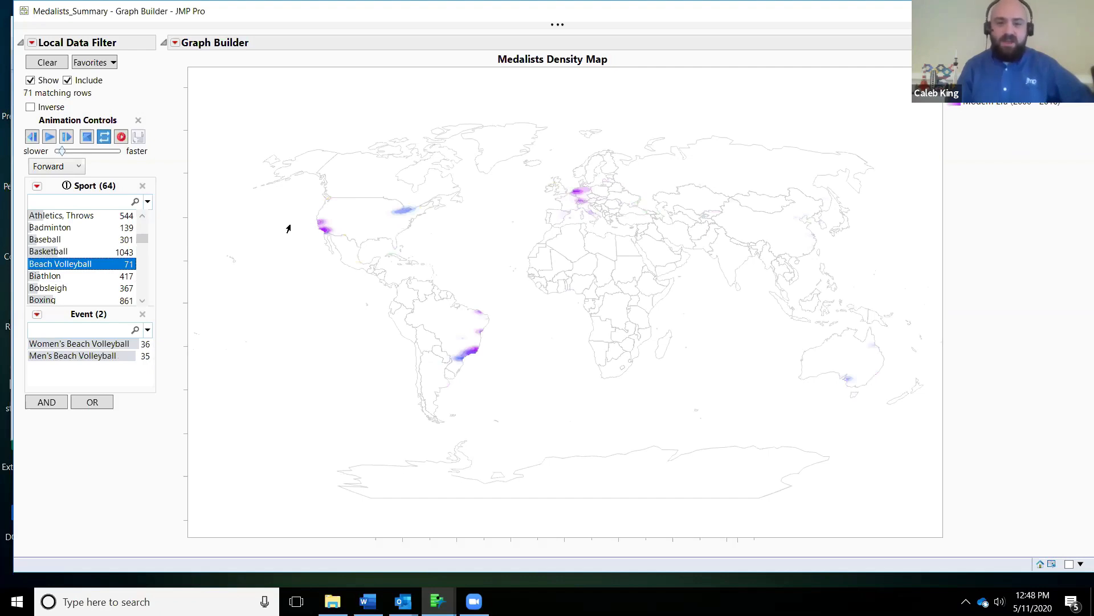
scroll(69, 259, "down", 6)
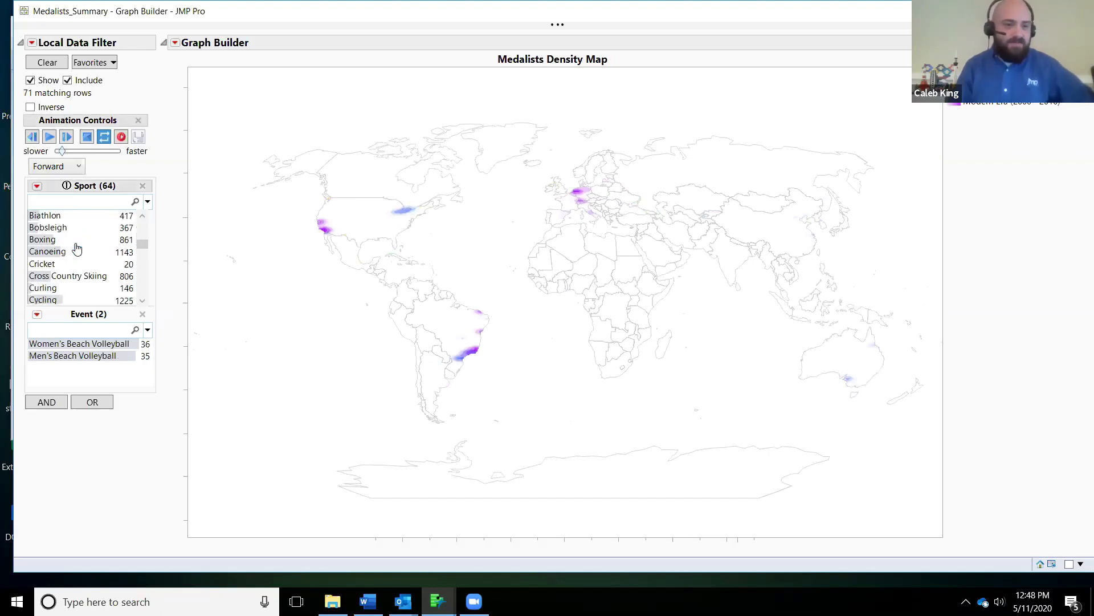
left_click(67, 265)
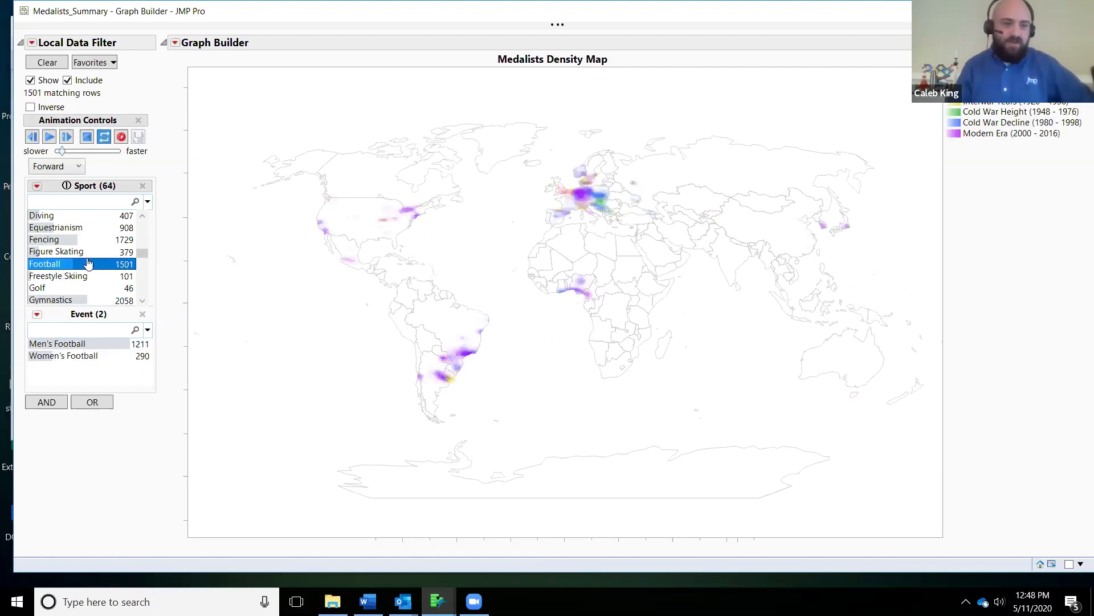
Step: Filter the density map to Gymnastics, then to Wrestling, to examine their medalists' birthplace densities by era
scroll(79, 262, "down", 2)
left_click(80, 256)
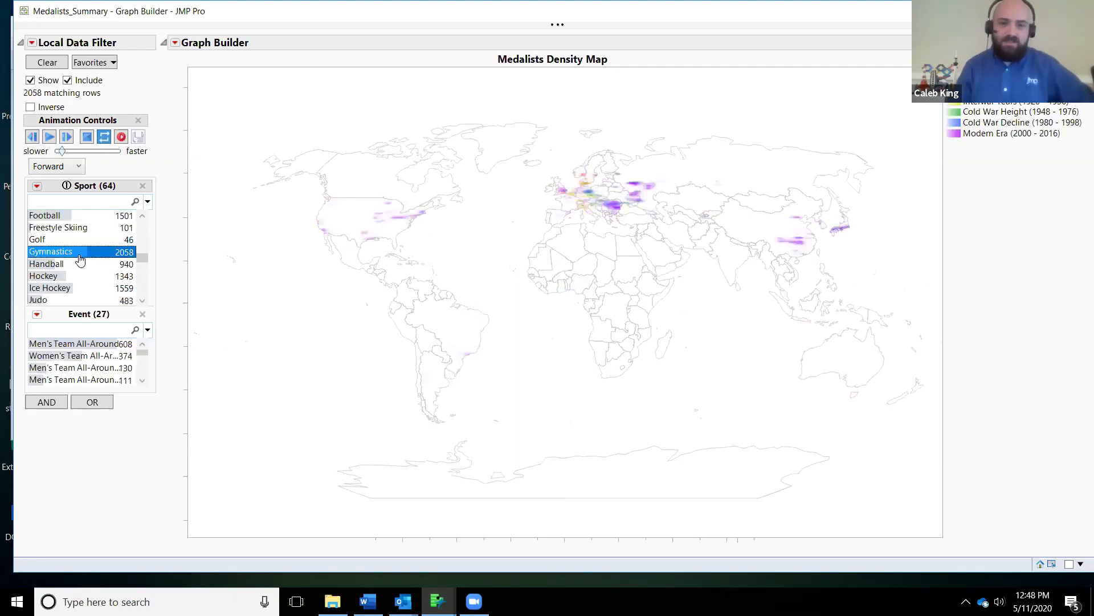
scroll(84, 258, "down", 1)
scroll(92, 235, "down", 1)
scroll(92, 235, "down", 2)
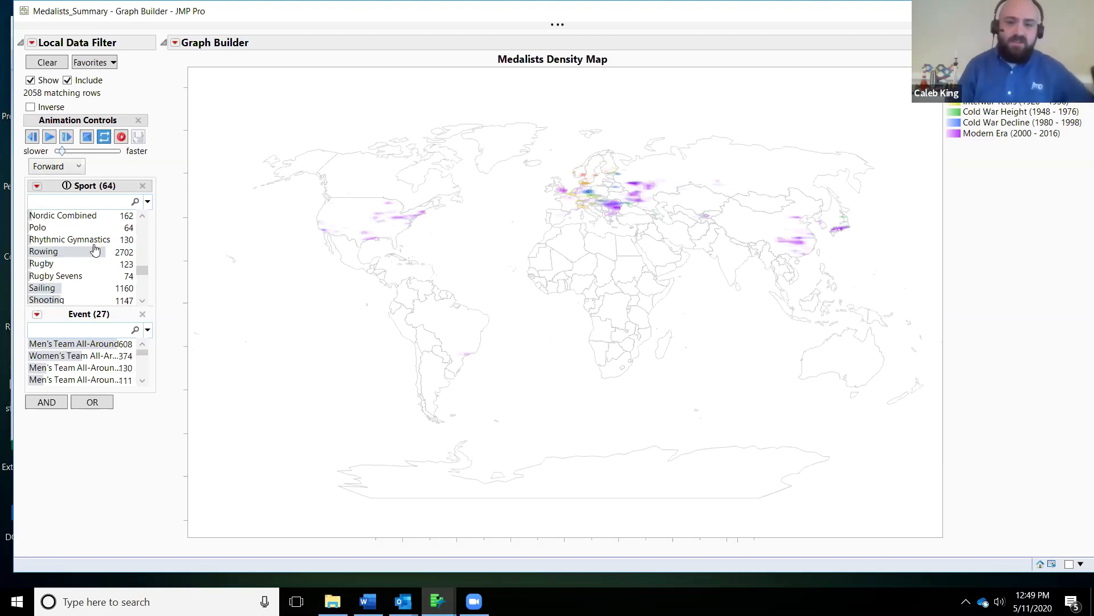
scroll(94, 251, "down", 5)
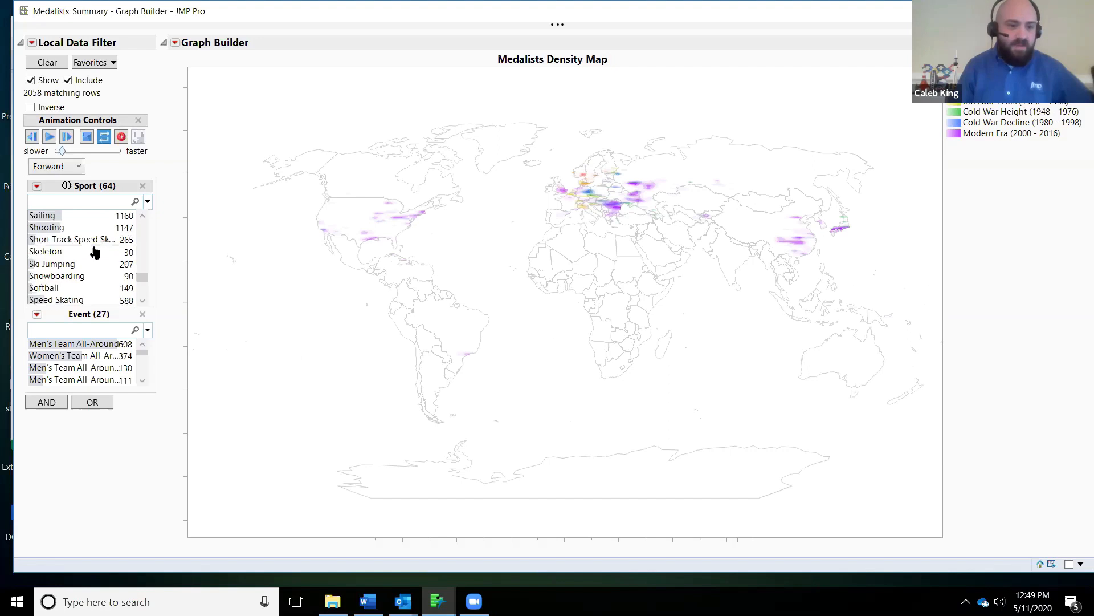
scroll(95, 252, "down", 1)
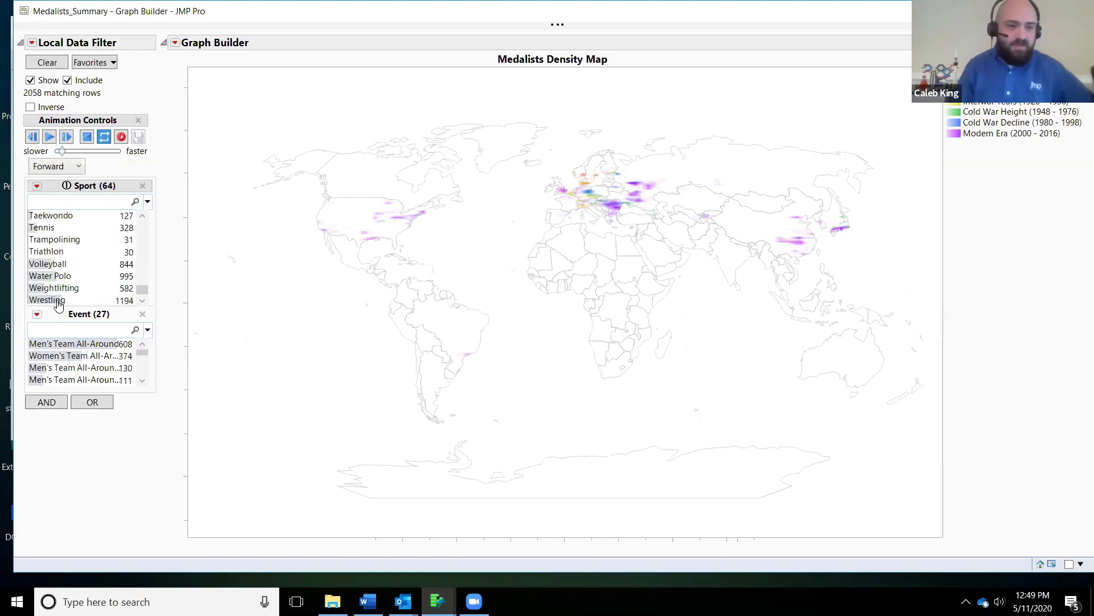
left_click(64, 296)
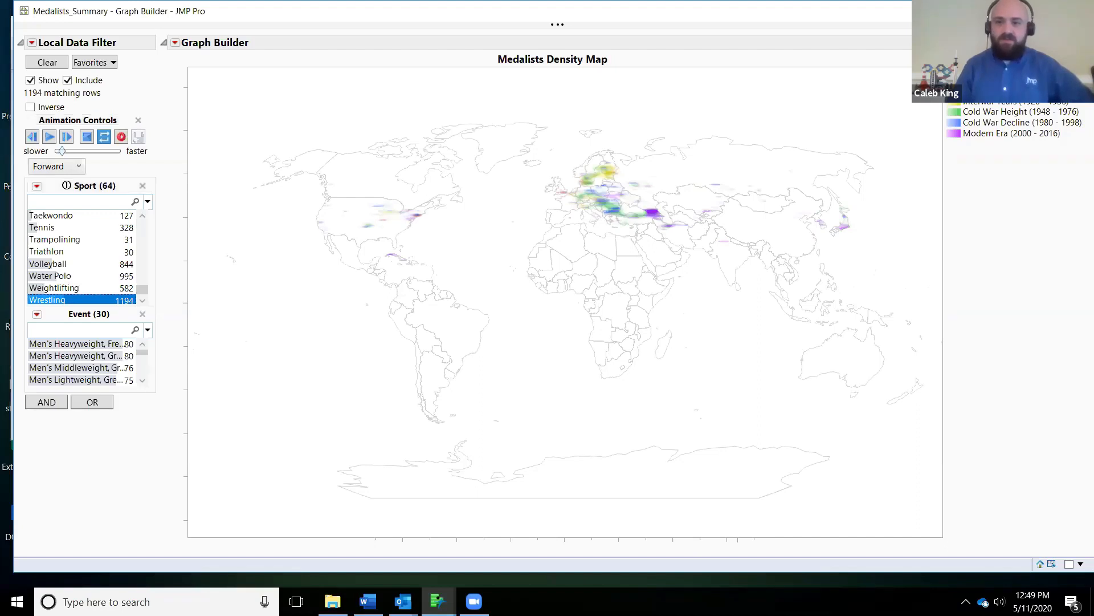
Step: Bring up the Medalists_Summary data table, then open the Birthplaces_Medals_Summary data table
left_click(1012, 11)
double_click(388, 117)
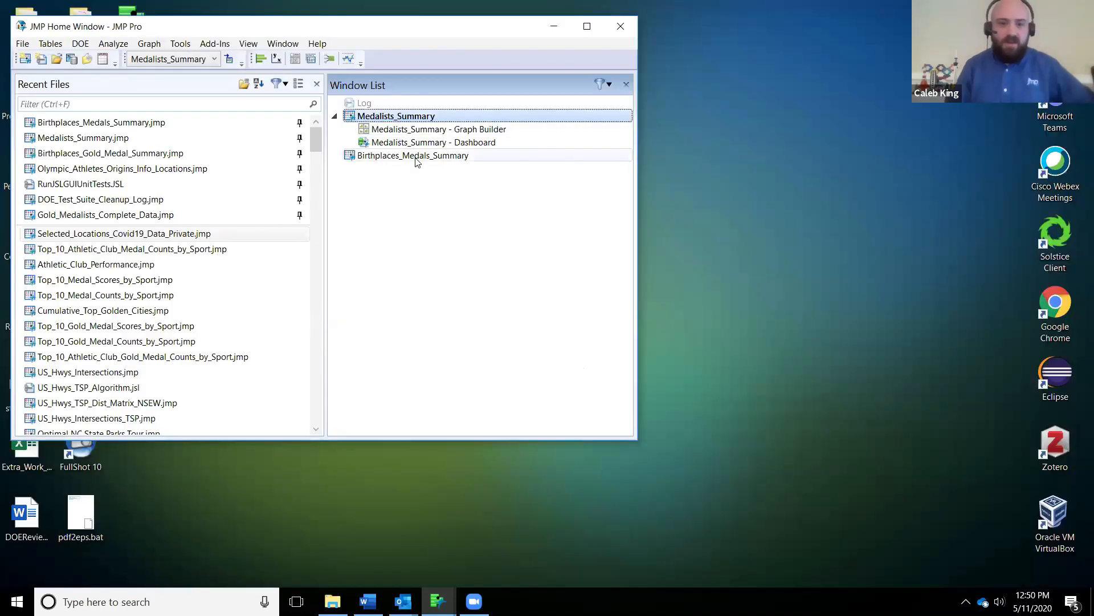
left_click(416, 159)
double_click(416, 156)
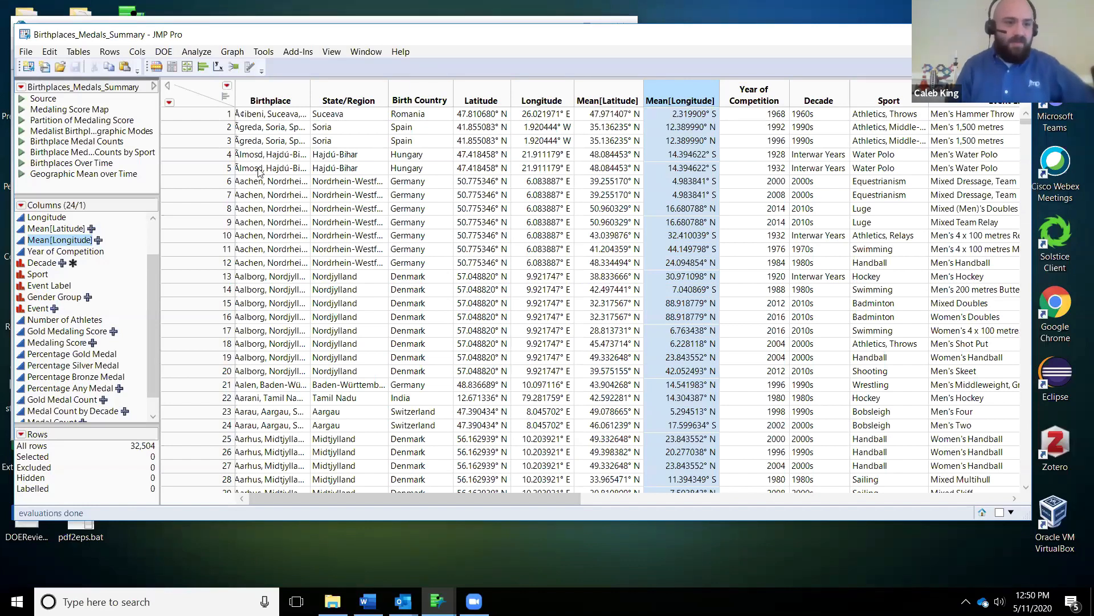
Step: Run the table's Geographic Mean over Time script, reposition the bubble plot window and lengthen its Sport filter list
left_click(21, 173)
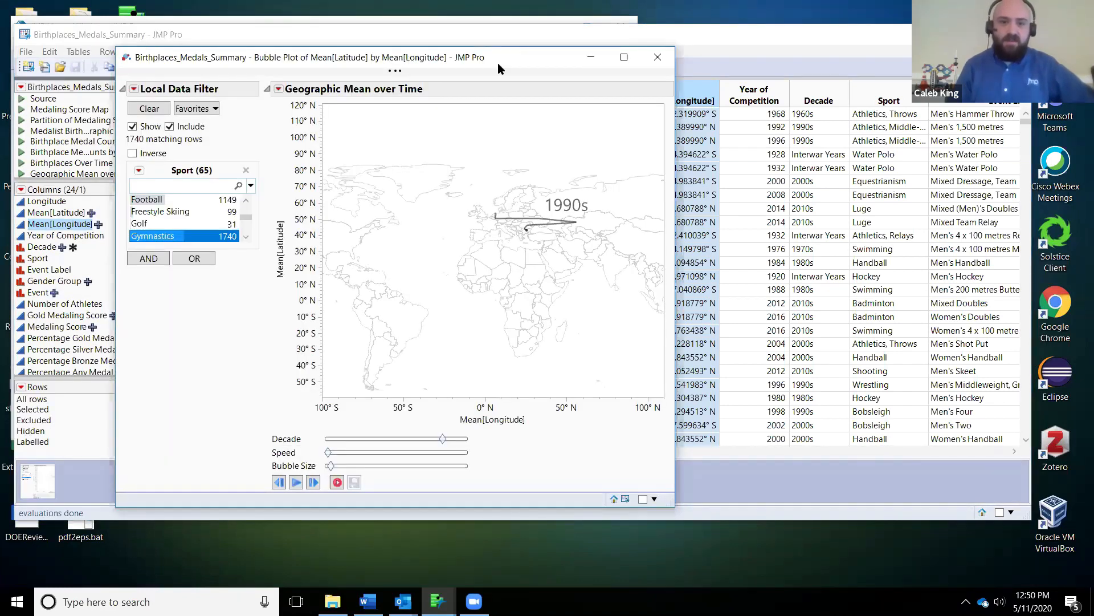
left_click_drag(498, 64, 586, 65)
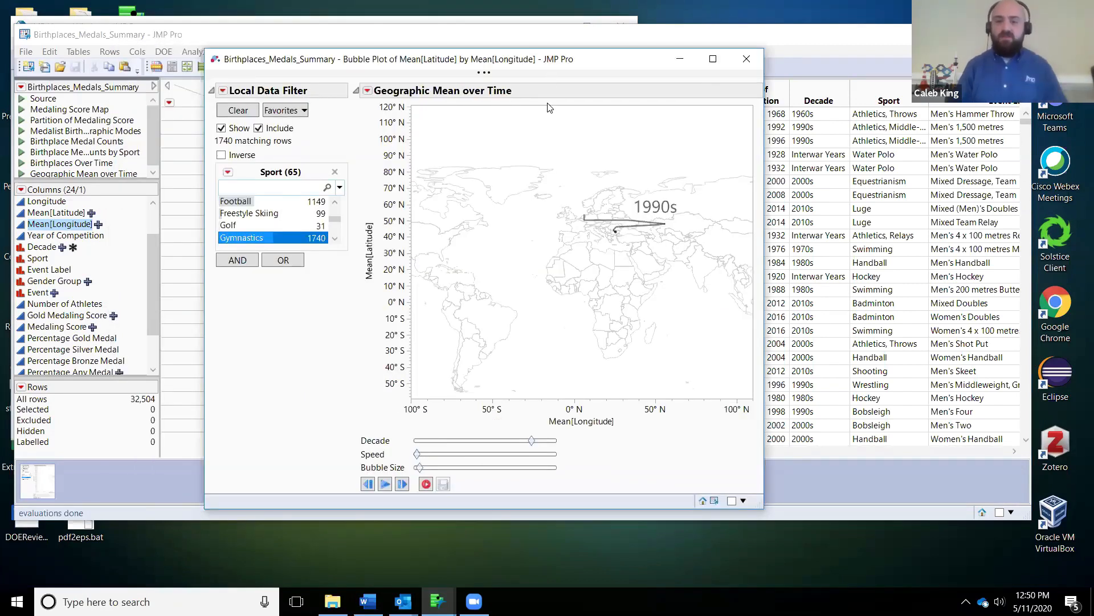
left_click_drag(311, 247, 311, 355)
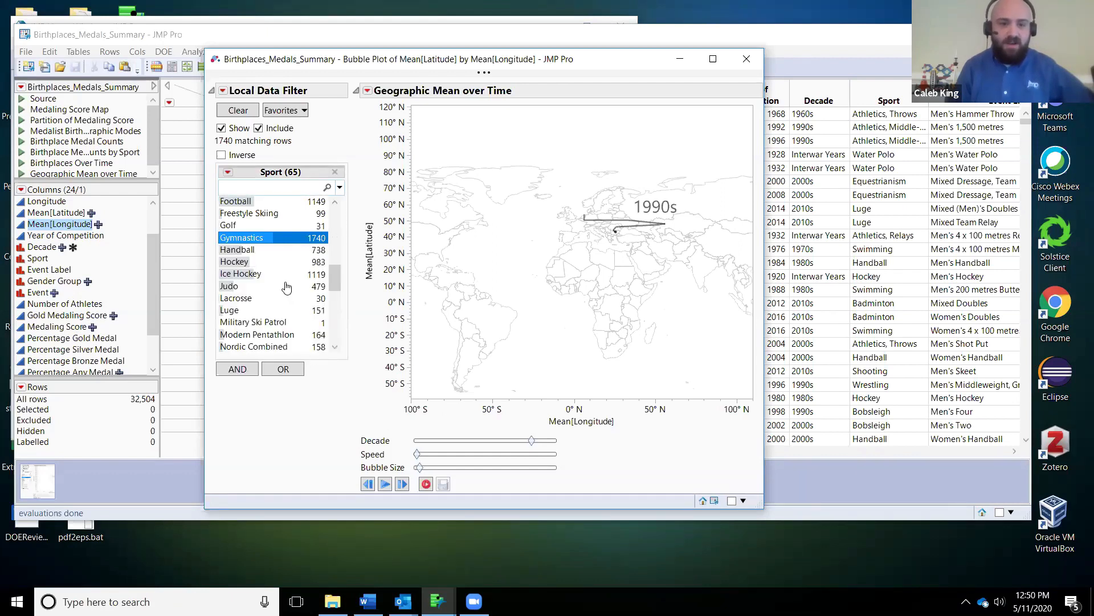
Step: Filter the Geographic Mean over Time bubble plot to the sport Athletics, Sprints
scroll(286, 286, "up", 3)
scroll(286, 285, "up", 7)
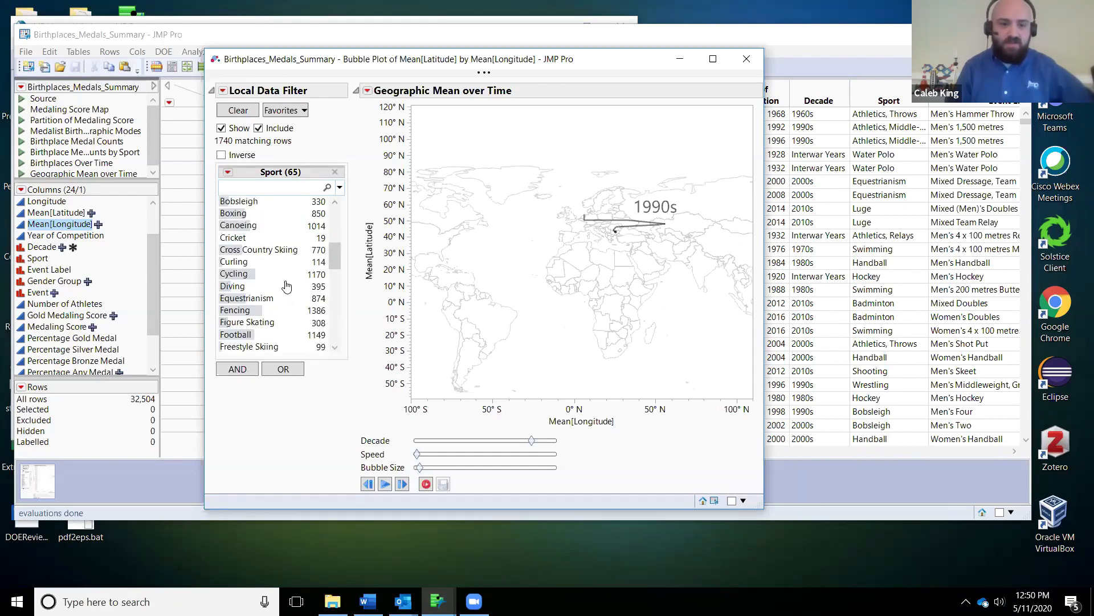
left_click(279, 251)
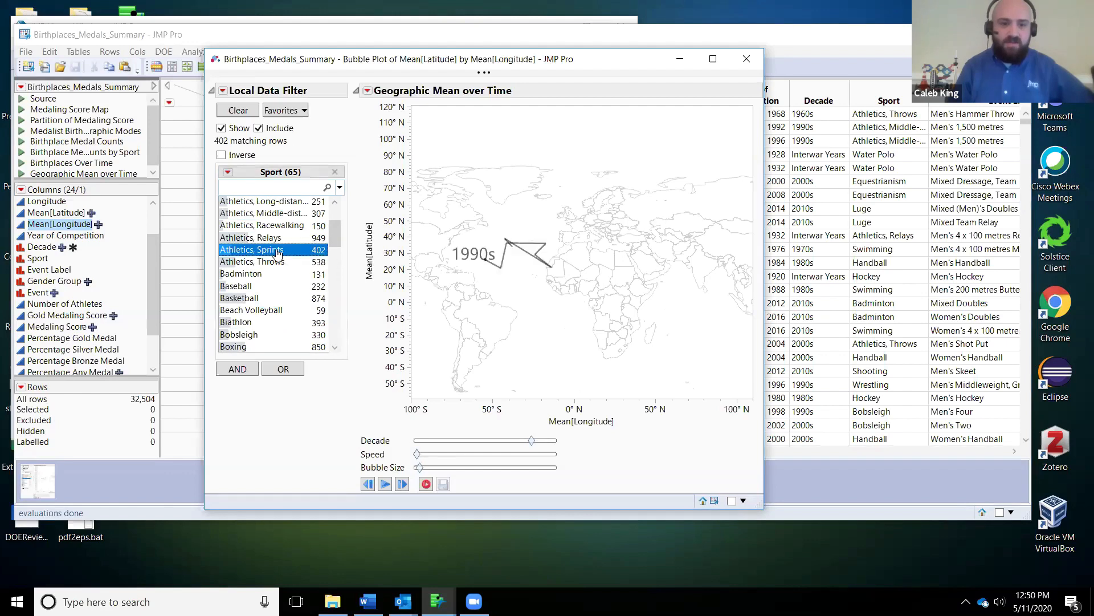
Step: Play the Athletics, Sprints bubble plot through the decades, then close the Geographic Mean over Time window
left_click(386, 484)
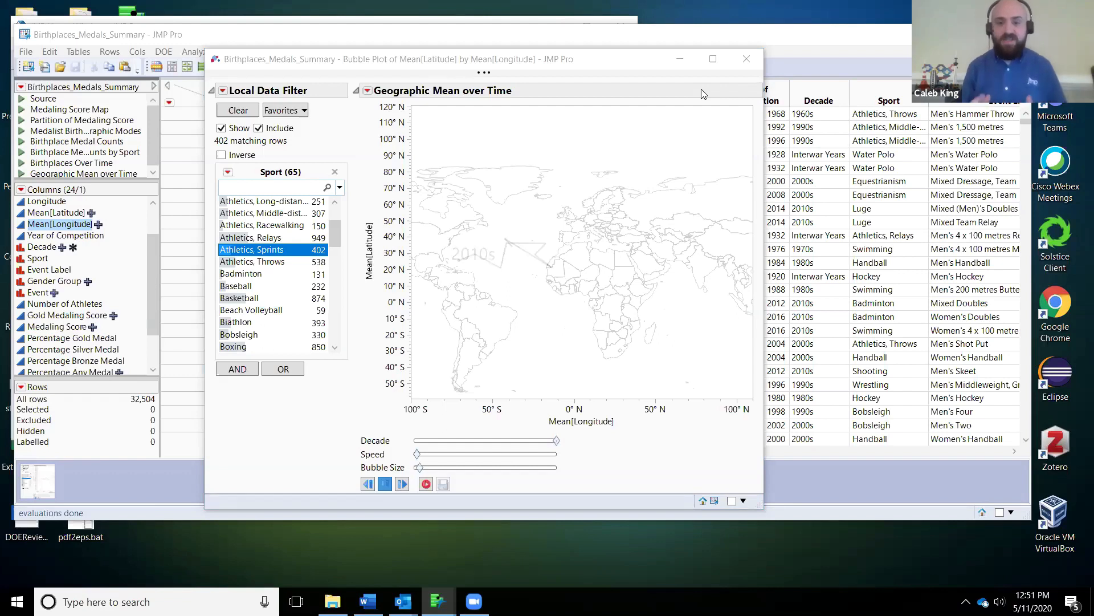
left_click(747, 59)
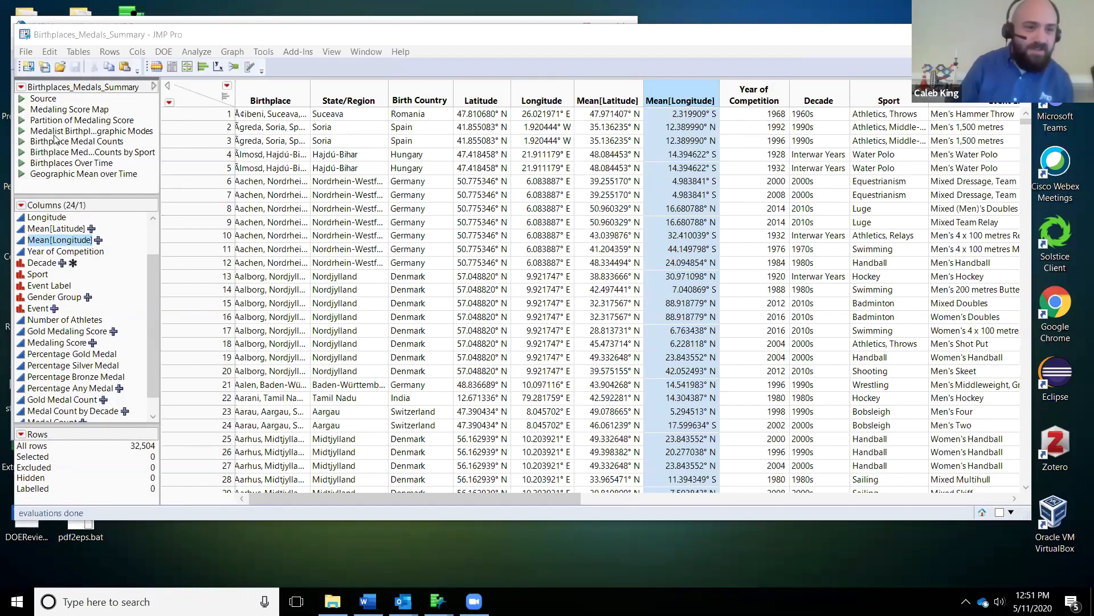
Step: Run the Birthplace Medal Counts script, reposition its graph, and open Moscow's Total Medal Count by Sport chart in a widened window
left_click(21, 143)
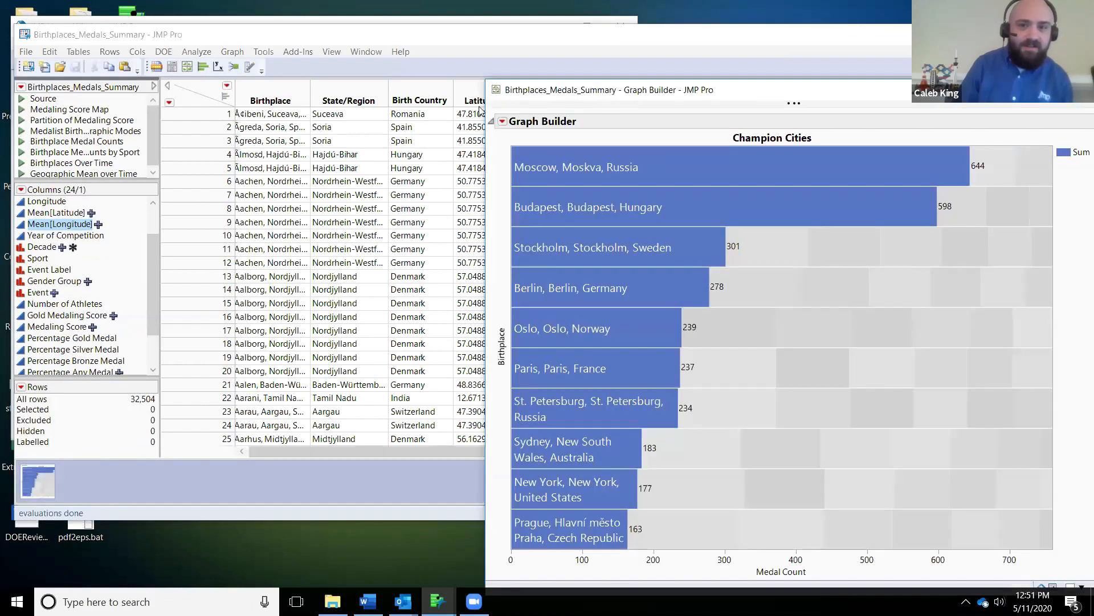
left_click_drag(618, 89, 278, 47)
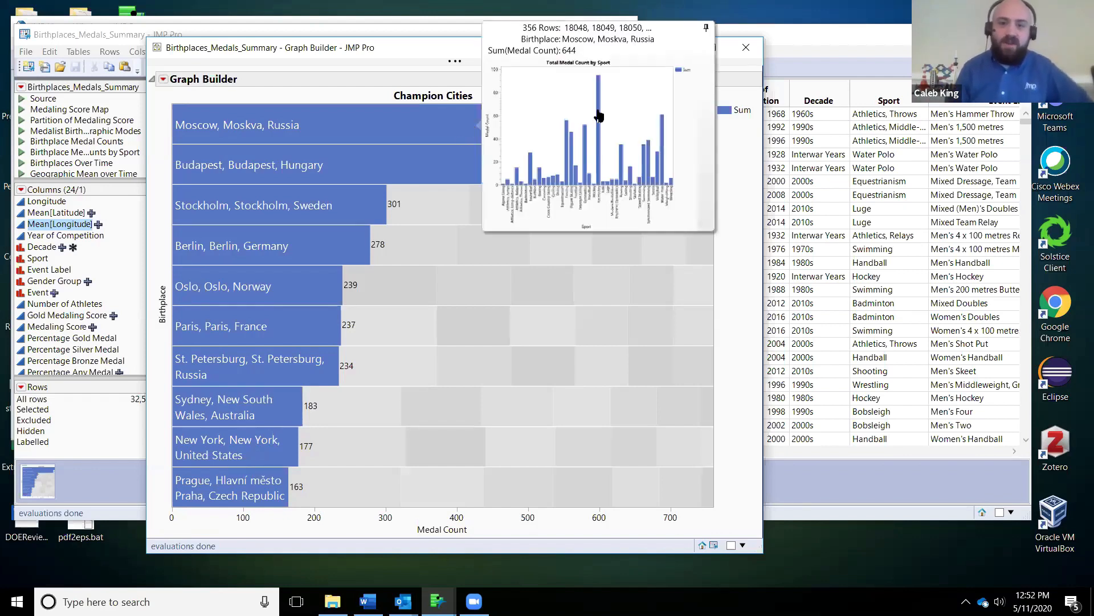
left_click(597, 115)
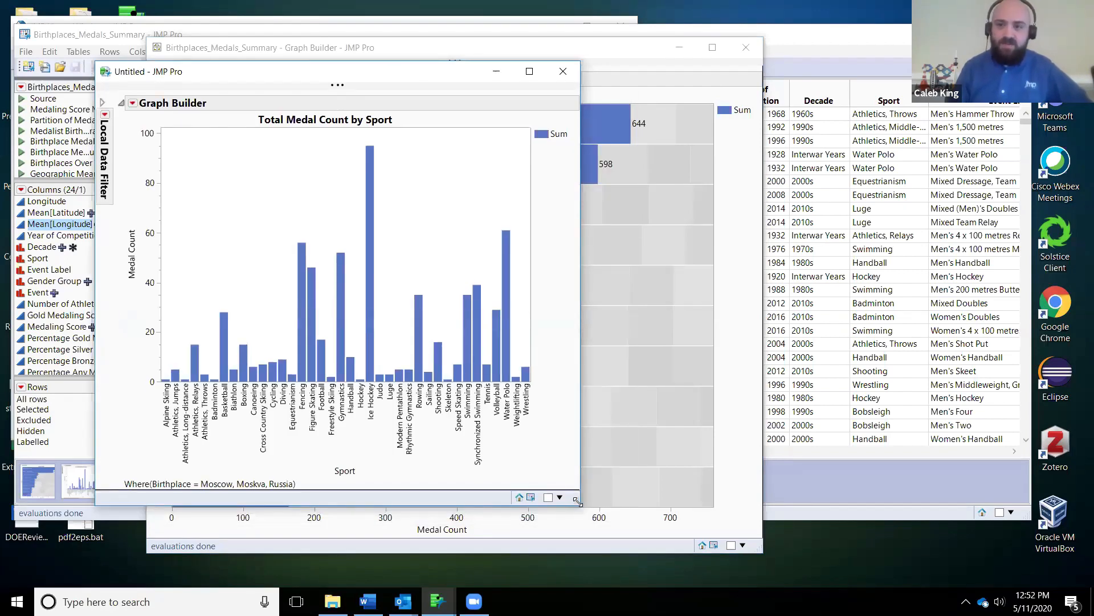
left_click_drag(577, 500, 914, 506)
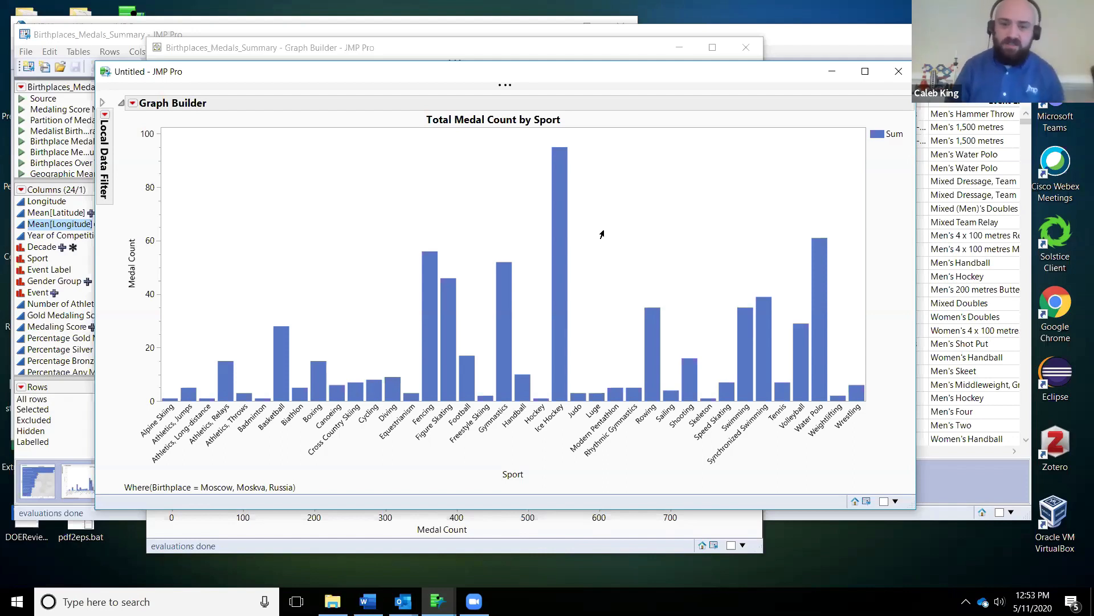
Step: Drill into Moscow's Ice Hockey bar to open its medal count chart split by gender group
left_click(556, 233)
left_click(609, 231)
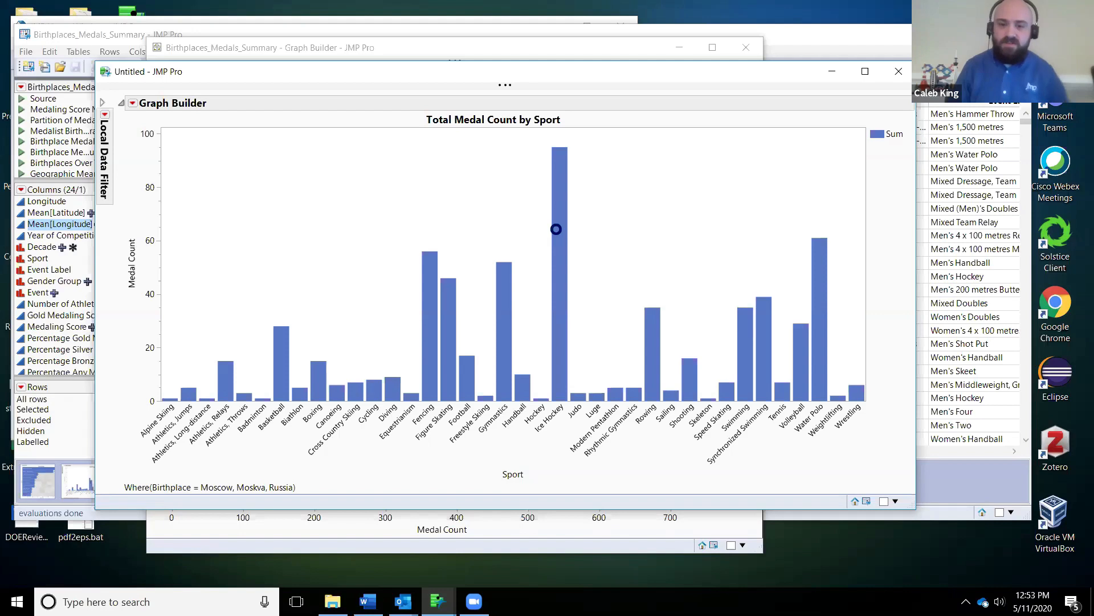
mouse_move(554, 231)
left_click(596, 223)
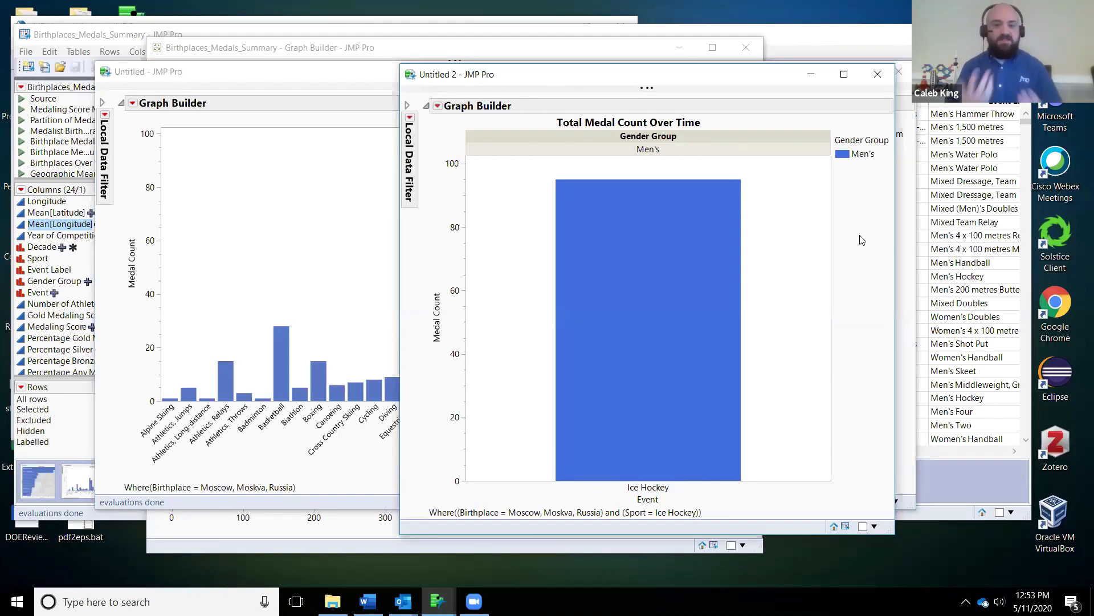
Step: Open the Medal Count vs. Year of Competition chart for Moscow's Men's Ice Hockey, then reposition and enlarge its window
left_click(286, 512)
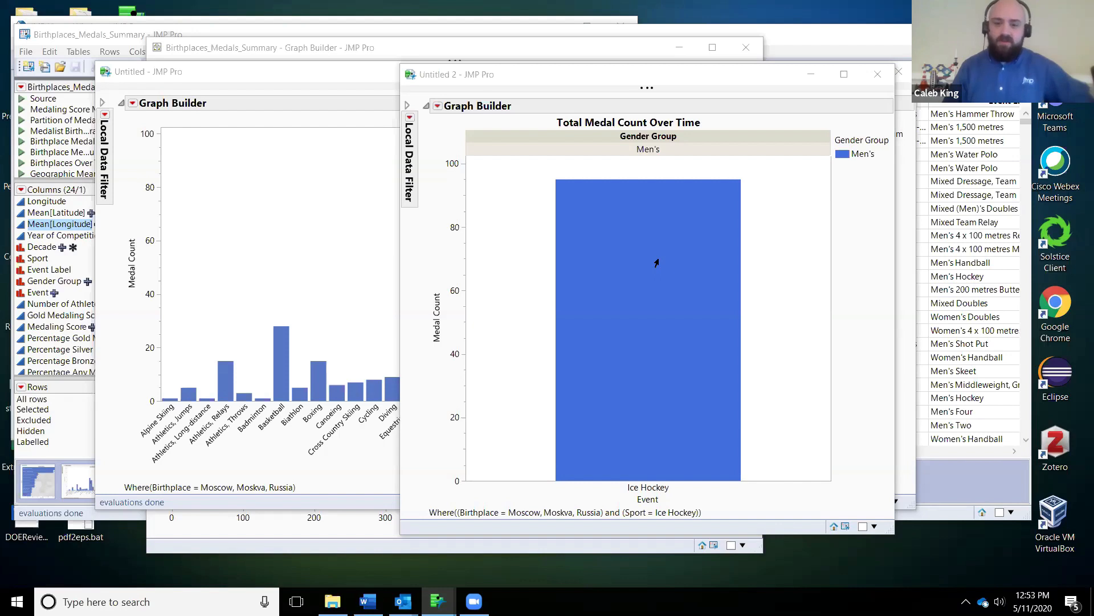
left_click(823, 231)
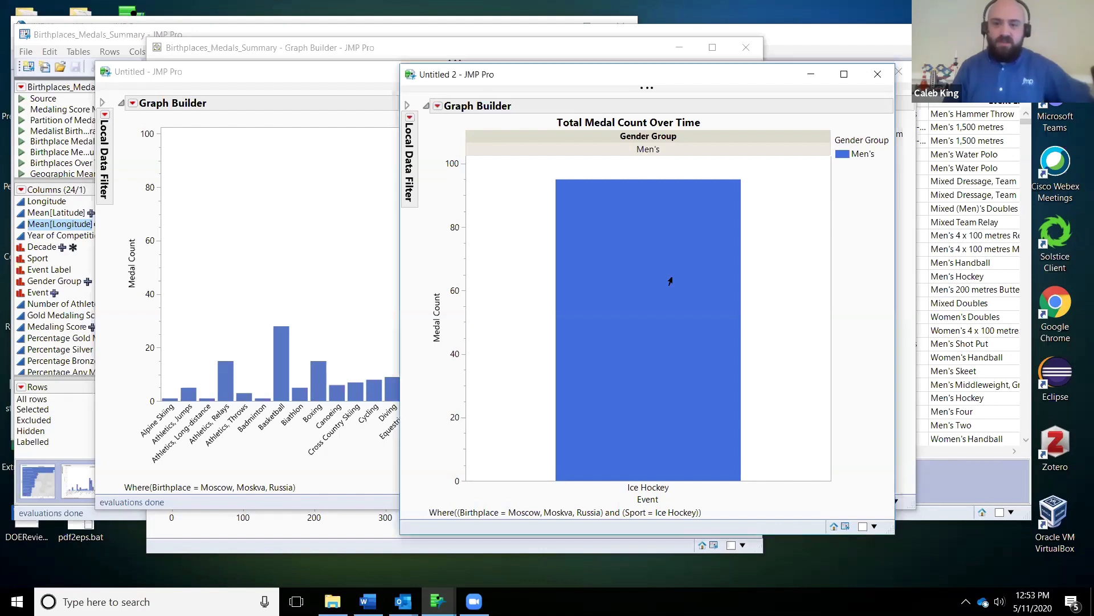
mouse_move(661, 288)
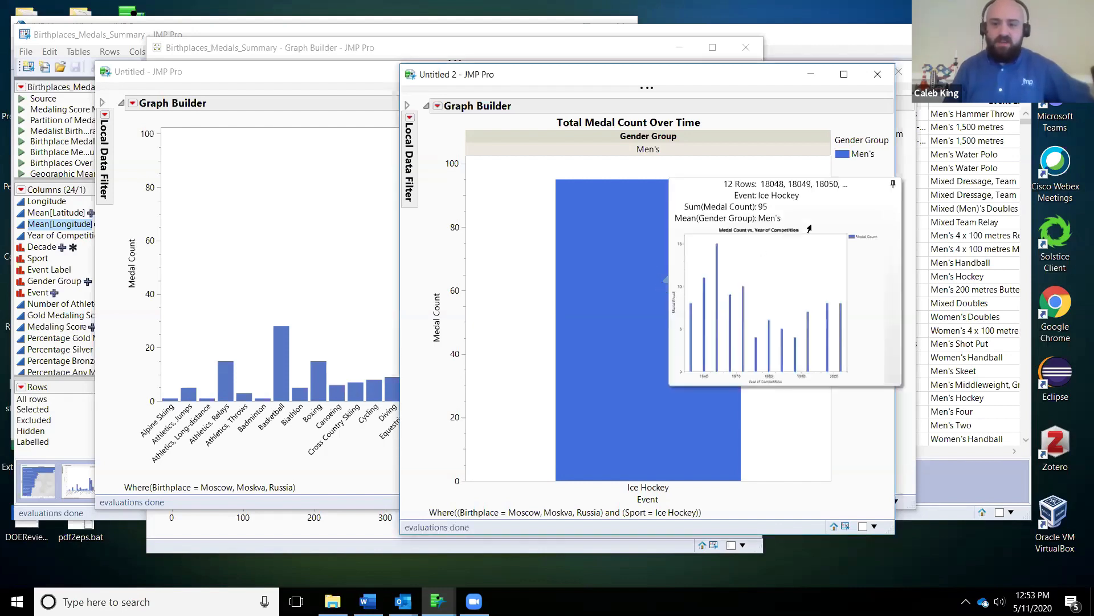
left_click(798, 261)
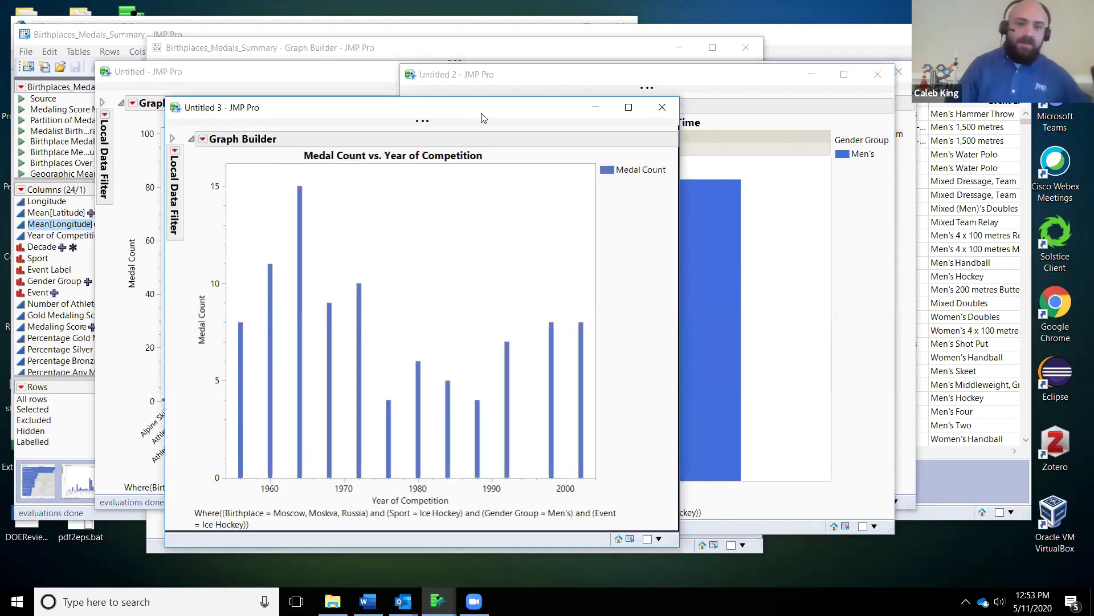
left_click_drag(482, 113, 405, 73)
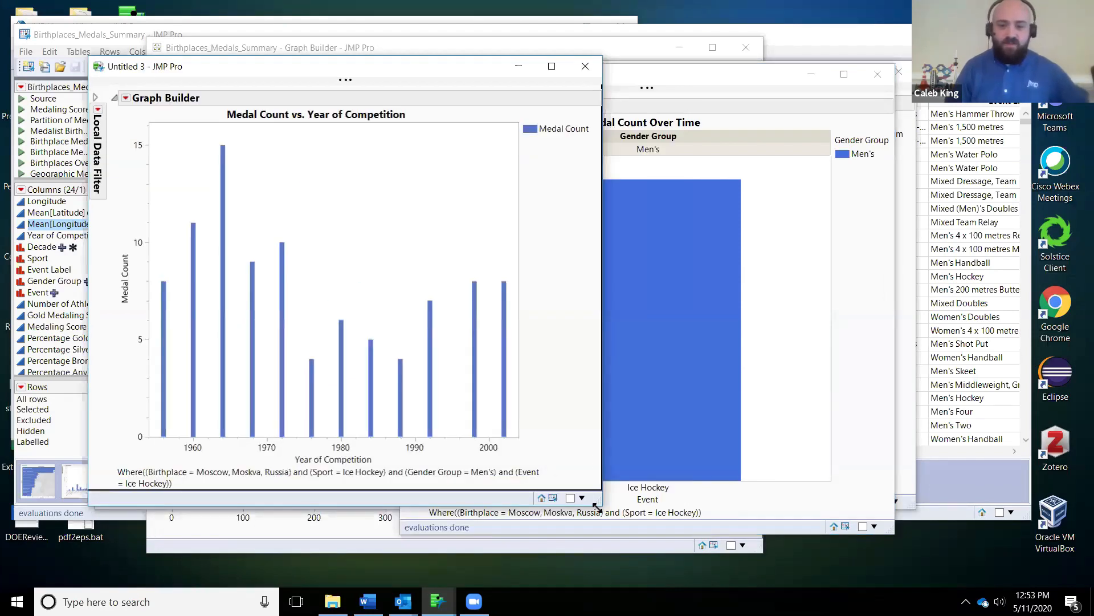
left_click_drag(596, 507, 800, 542)
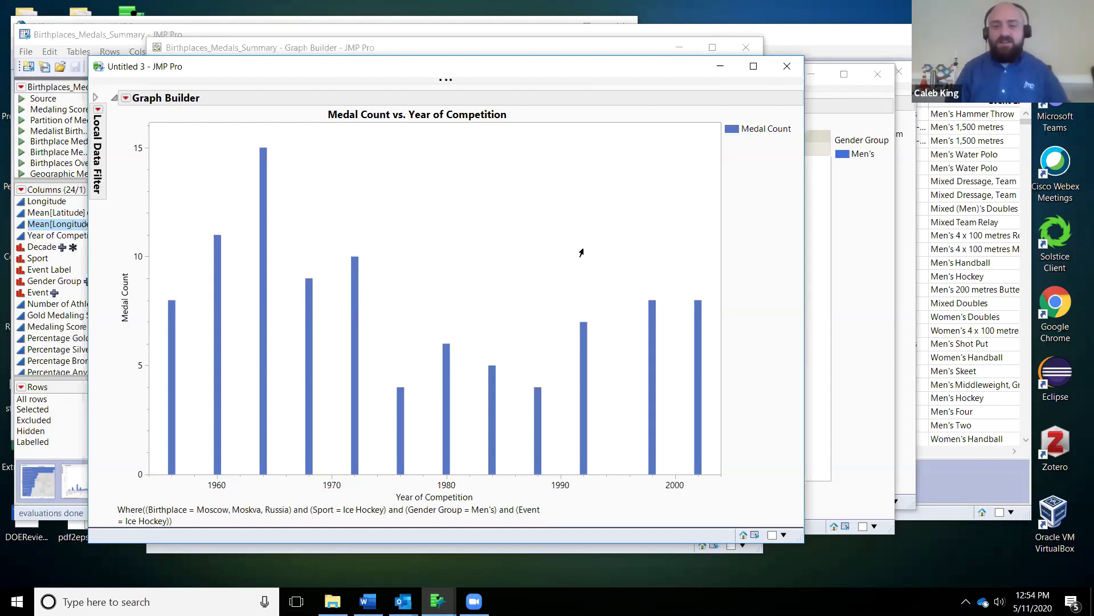
Step: Close Moscow's Ice Hockey and Water Polo drill-down charts along with its Total Medal Count by Sport chart
left_click(787, 66)
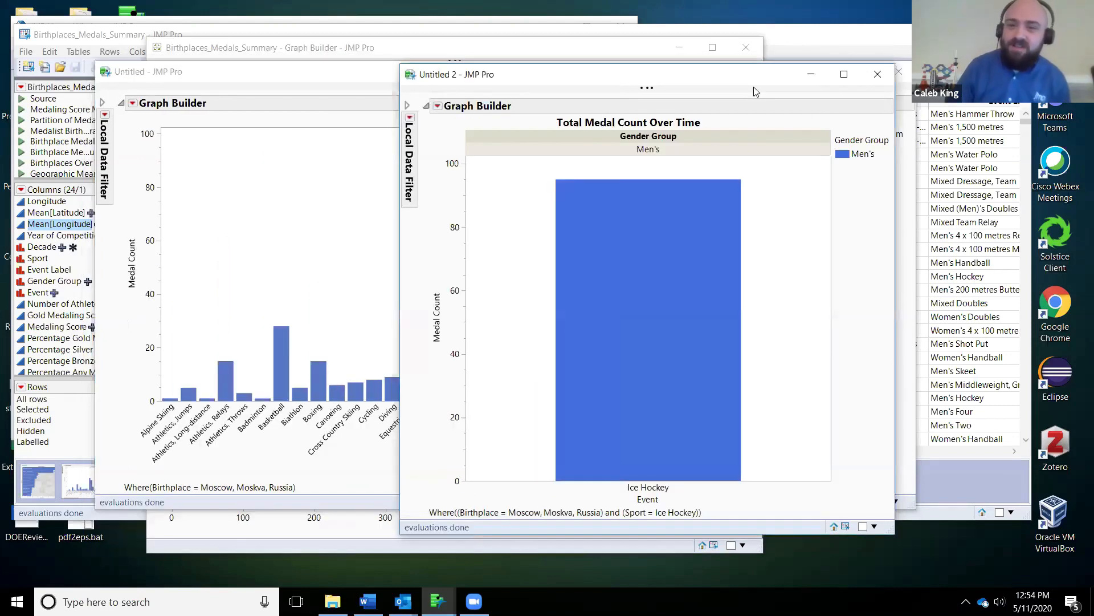
left_click(879, 72)
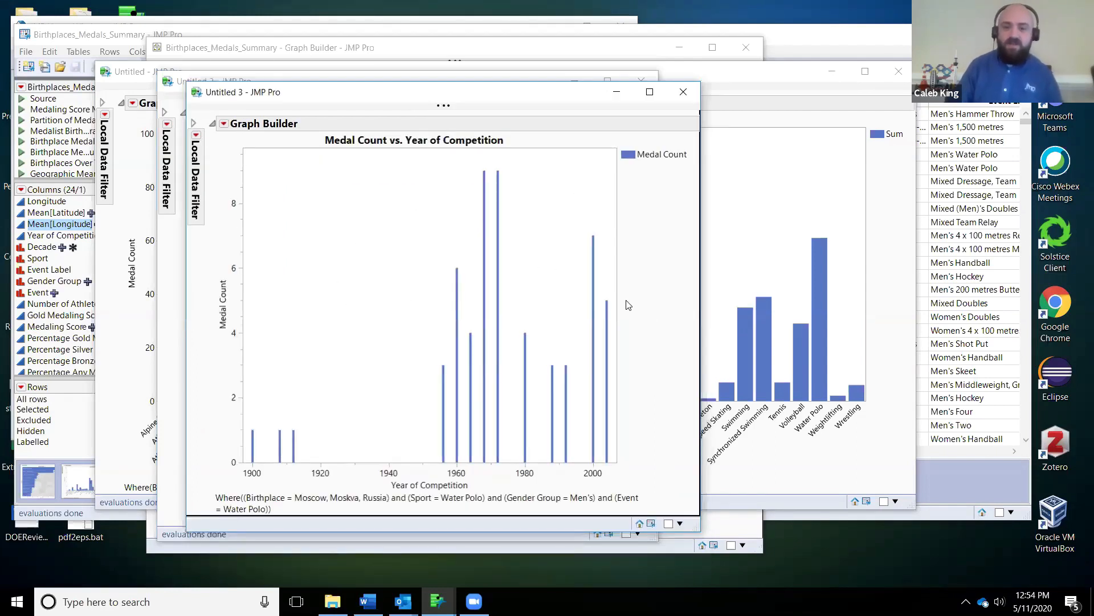
left_click(684, 92)
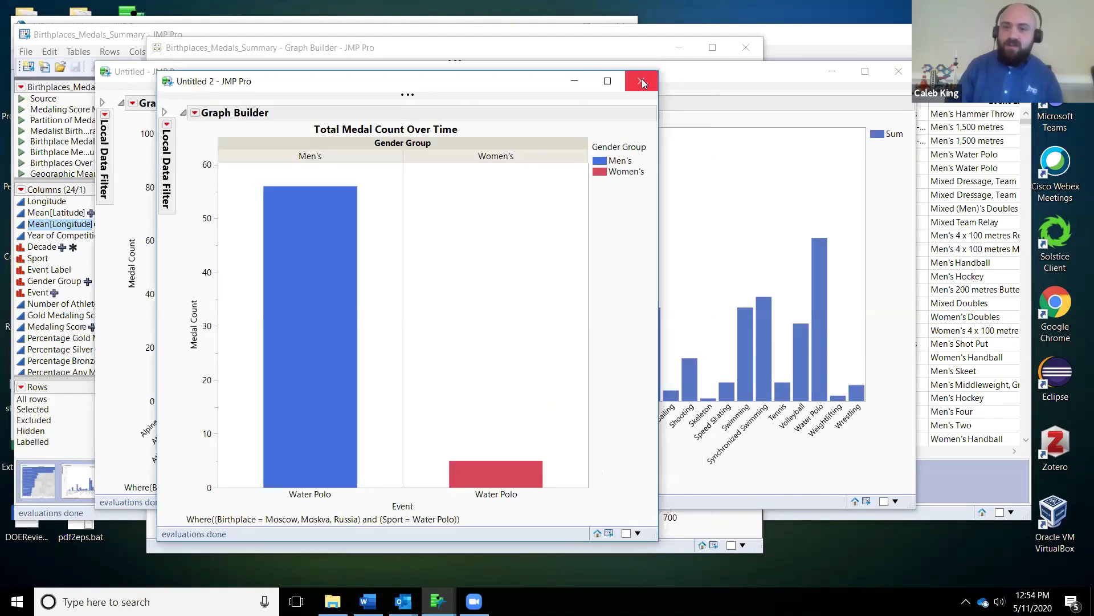
left_click(642, 81)
left_click(898, 71)
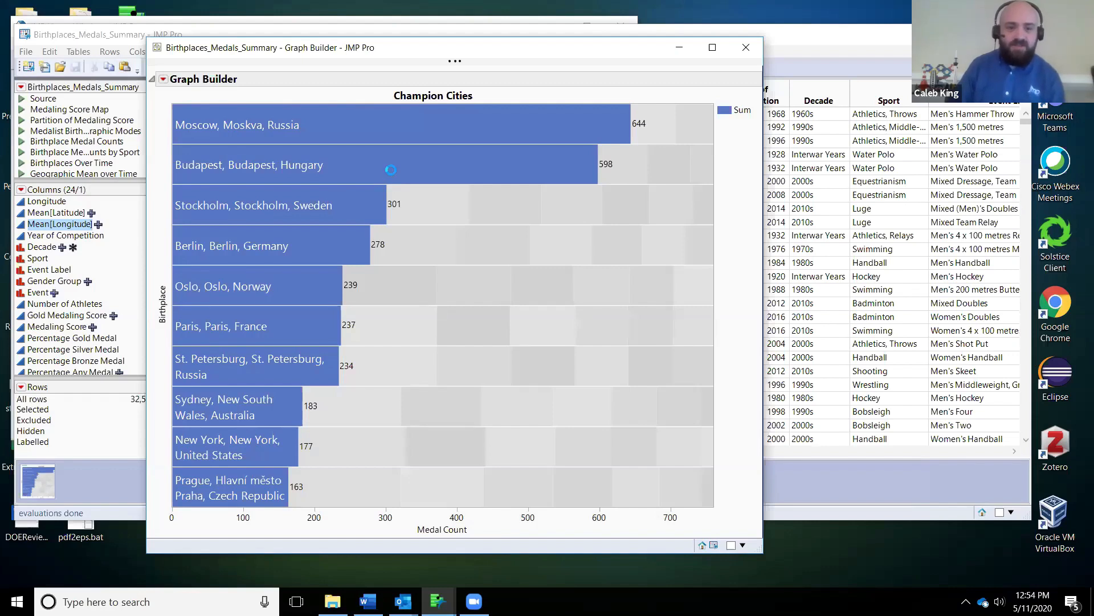
Step: Open Budapest's Total Medal Count by Sport chart from the Champion Cities graph, then reposition and enlarge its window
mouse_move(392, 172)
left_click(515, 148)
left_click_drag(582, 29, 194, 45)
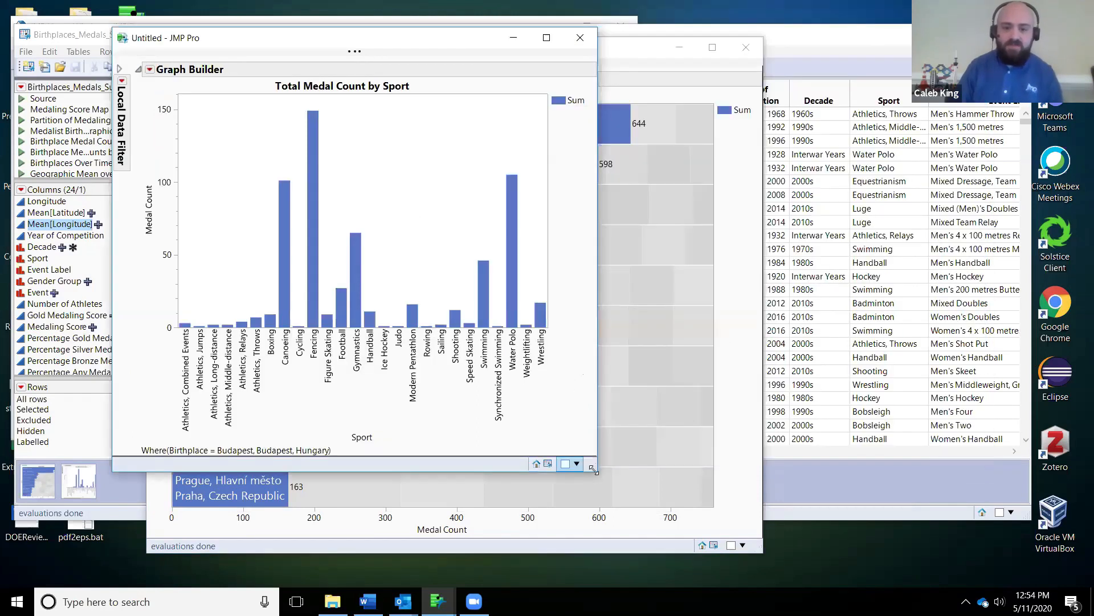
left_click_drag(594, 469, 857, 544)
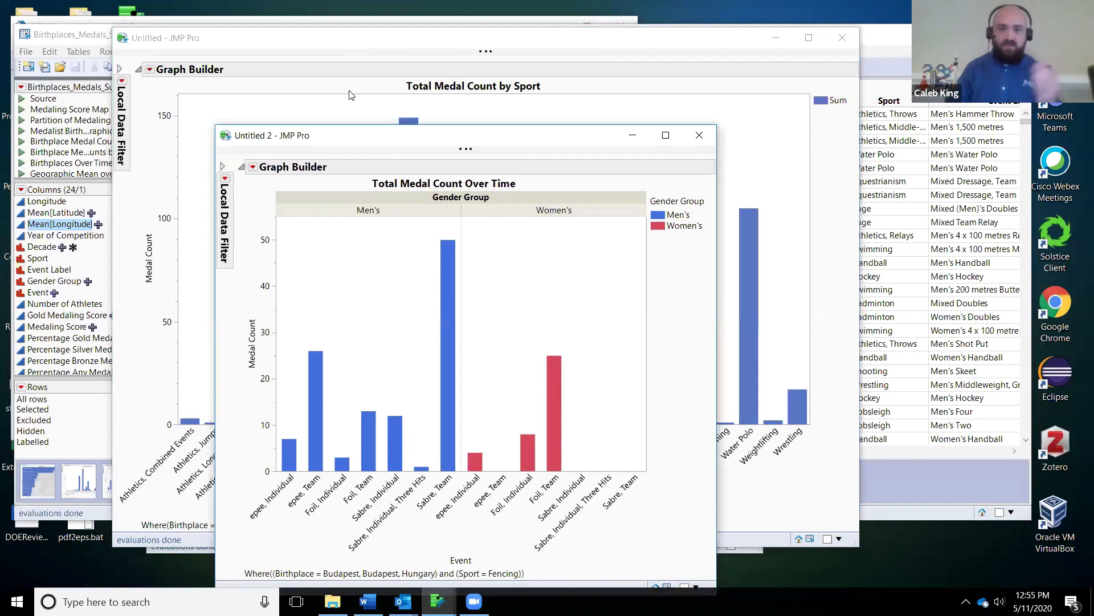
Step: From Budapest's Fencing chart, open the Medal Count vs. Year of Competition chart for Men's Sabre, Team and reposition it
left_click_drag(414, 143, 351, 83)
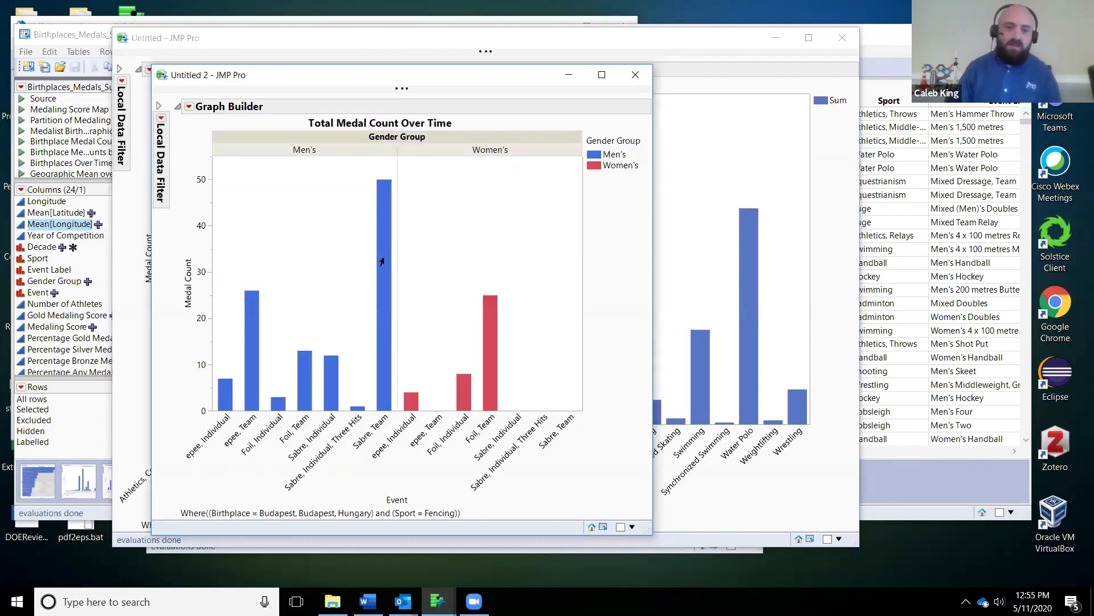
mouse_move(380, 259)
left_click(483, 231)
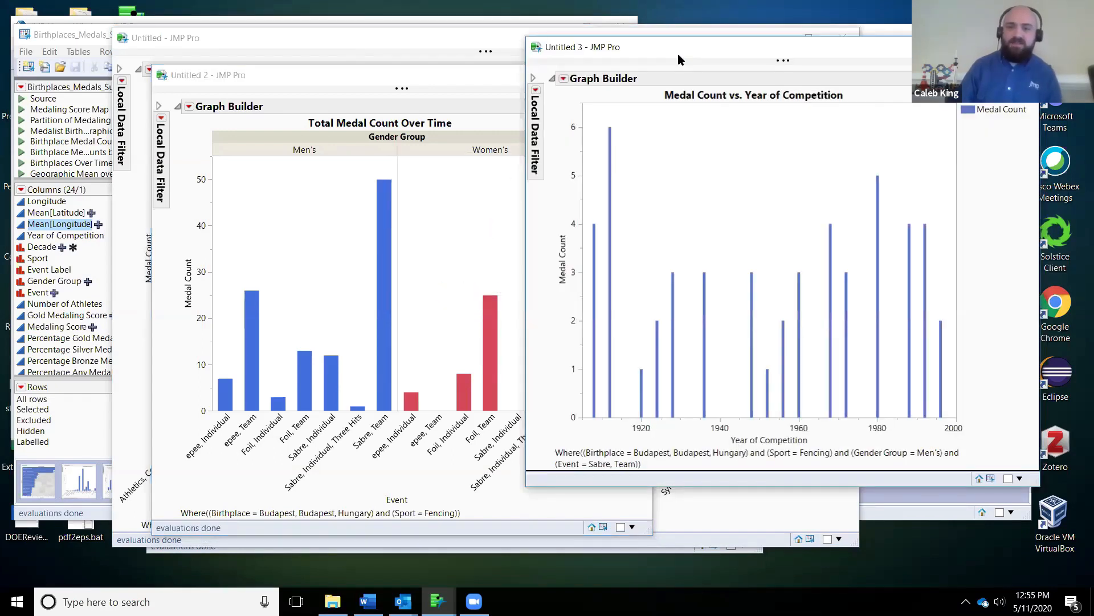
left_click_drag(676, 58, 434, 74)
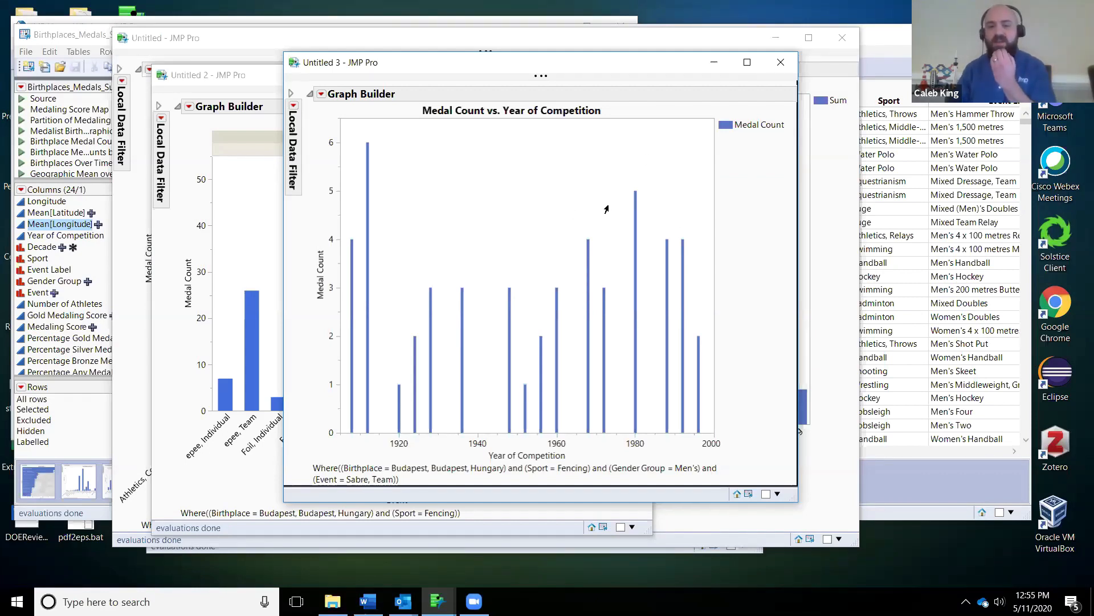
Step: Close Budapest's Sabre Team, Fencing and Total Medal Count by Sport charts to return to Champion Cities
left_click(781, 62)
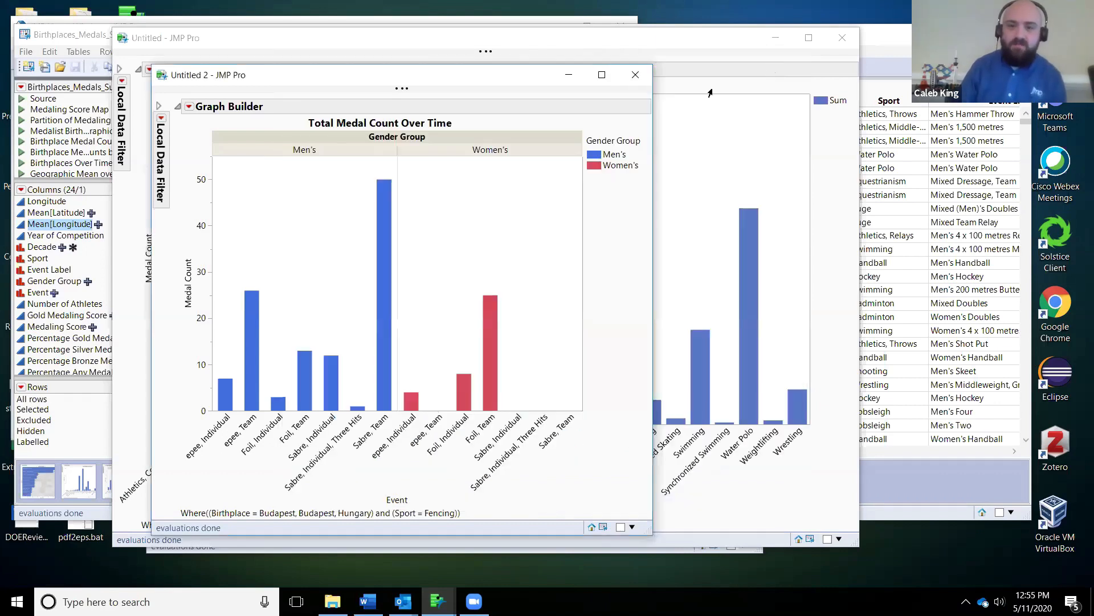
left_click(636, 74)
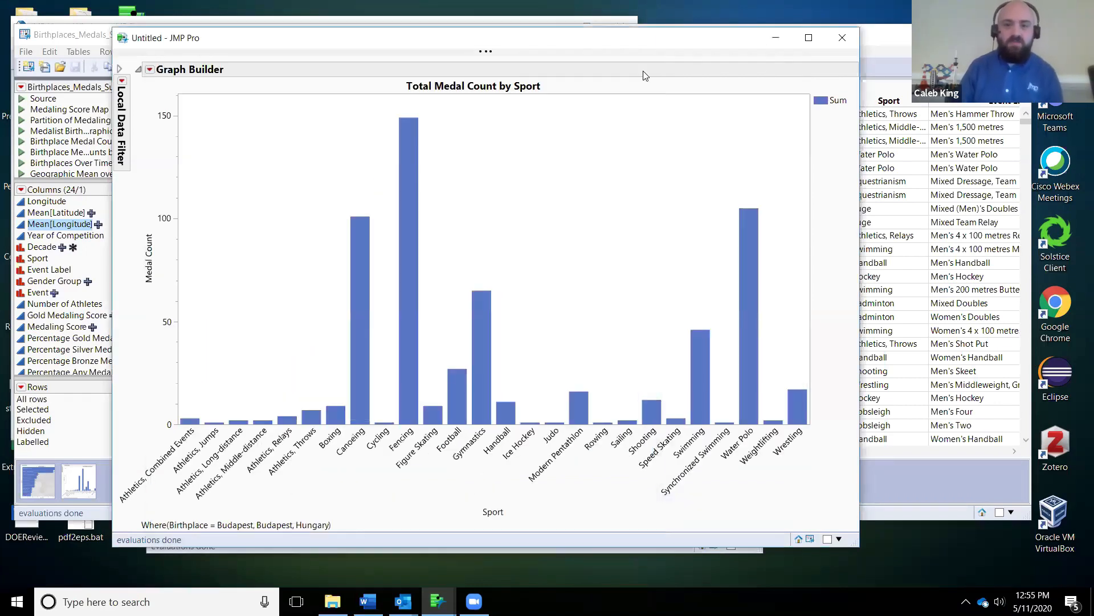
left_click(843, 37)
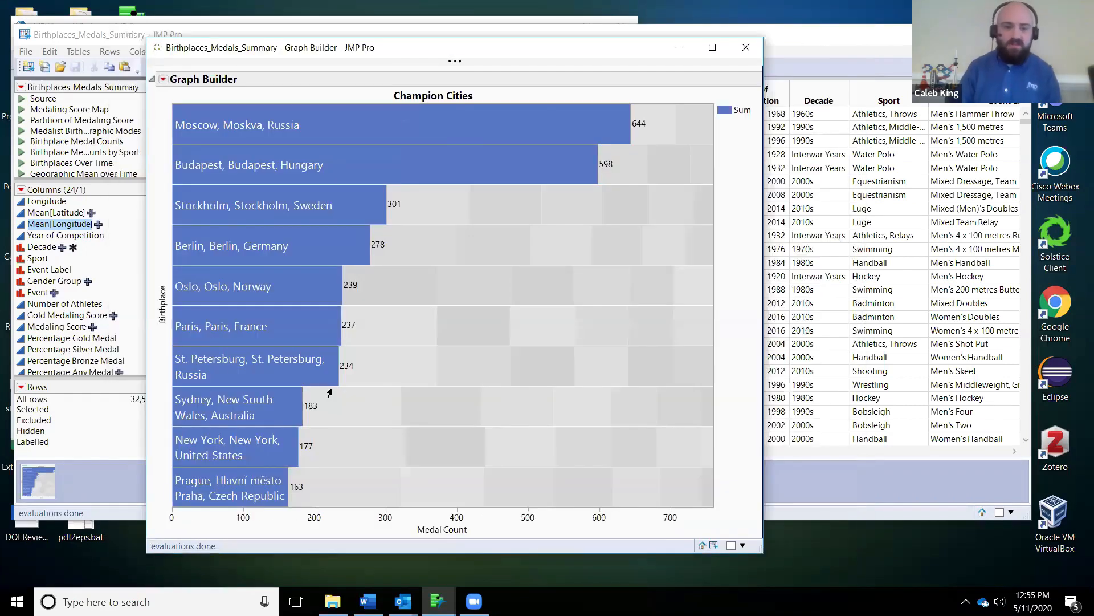
Step: Set the Champion Cities bar chart to 20 packed primaries and finish editing the graph
left_click(163, 83)
left_click(216, 92)
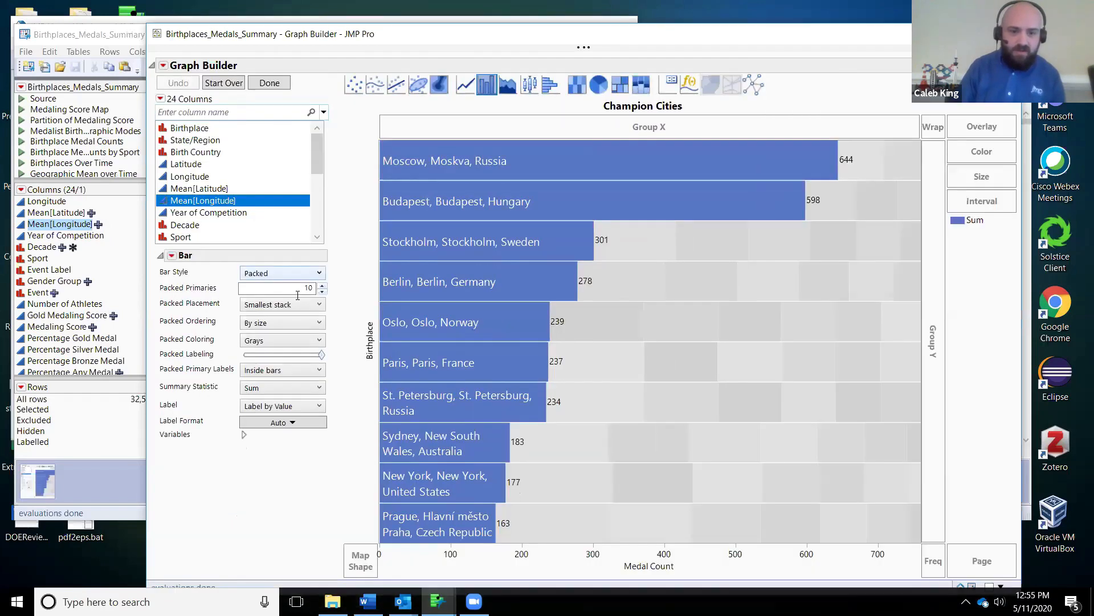
double_click(311, 289)
type("20")
left_click(350, 257)
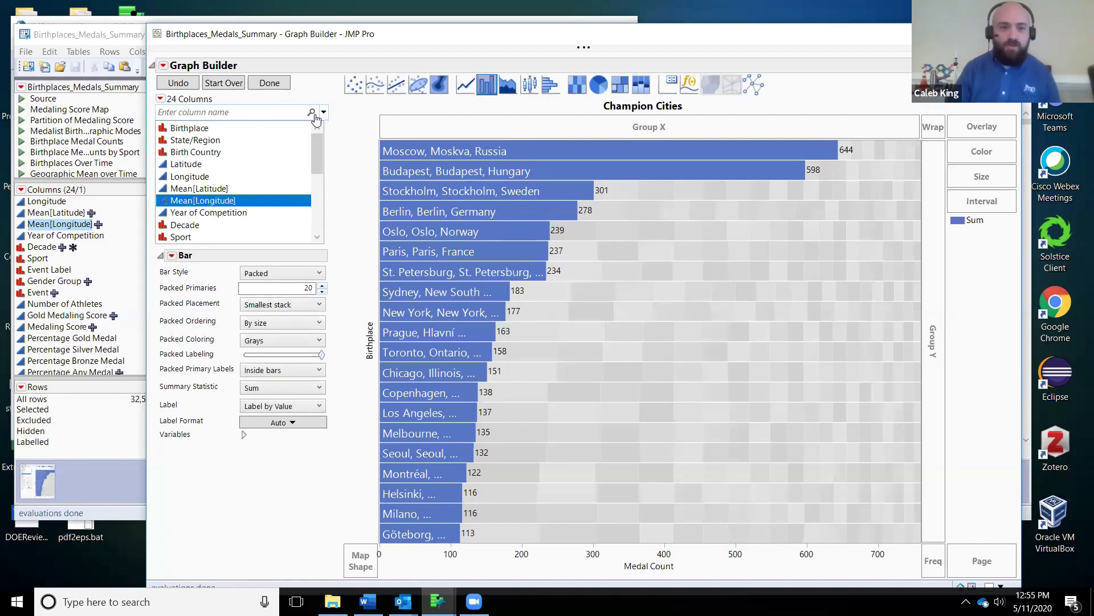
left_click(270, 84)
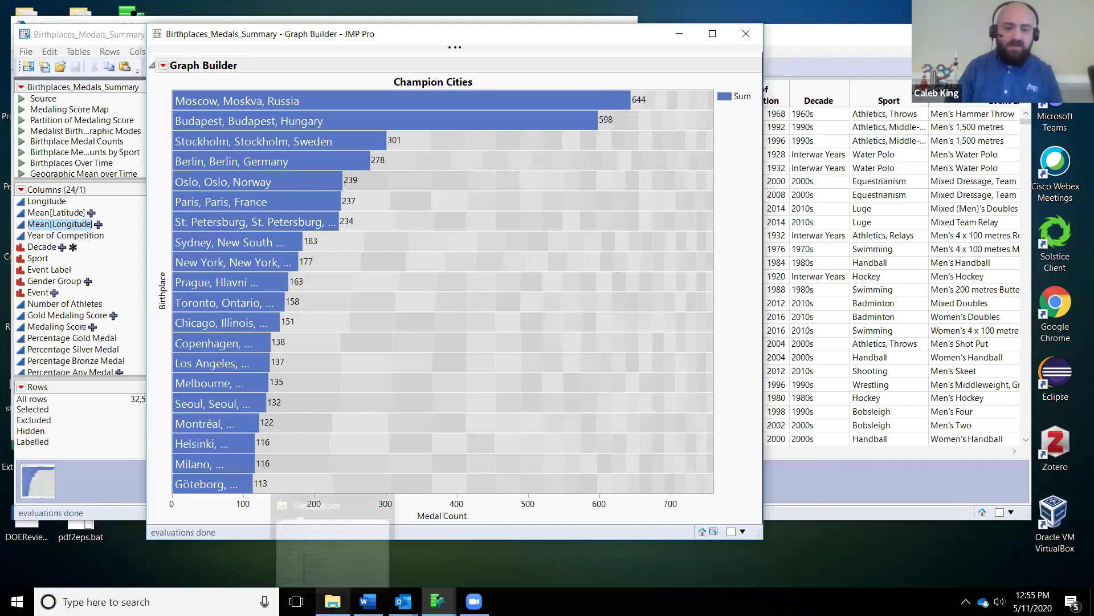
Step: Switch to File Explorer and open Cumulative_Golden_Cities_Over_Time.gif from the recent files
left_click(333, 602)
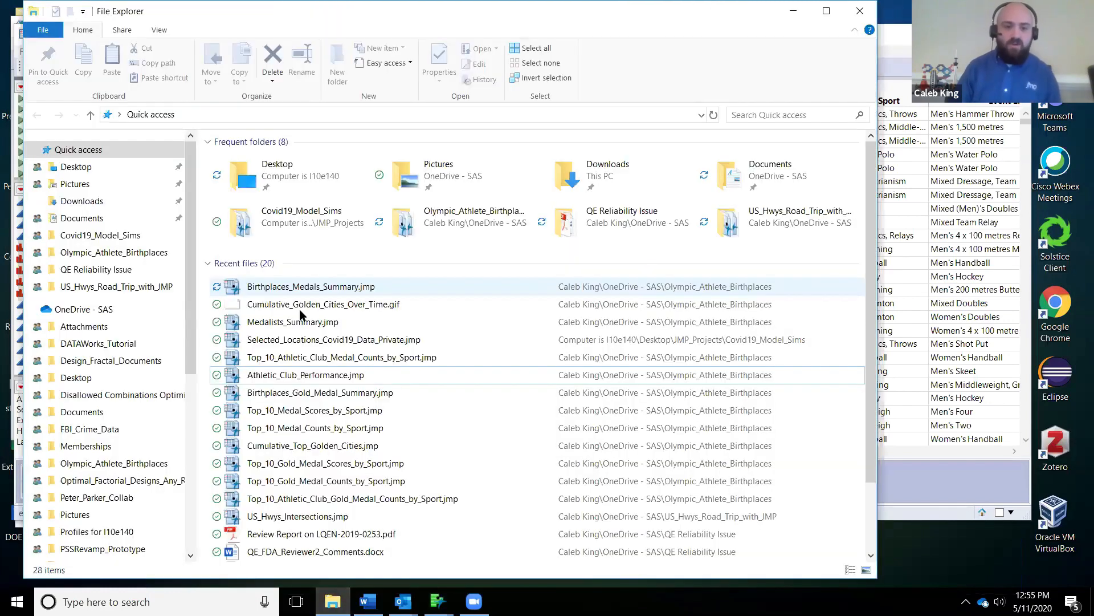
double_click(307, 304)
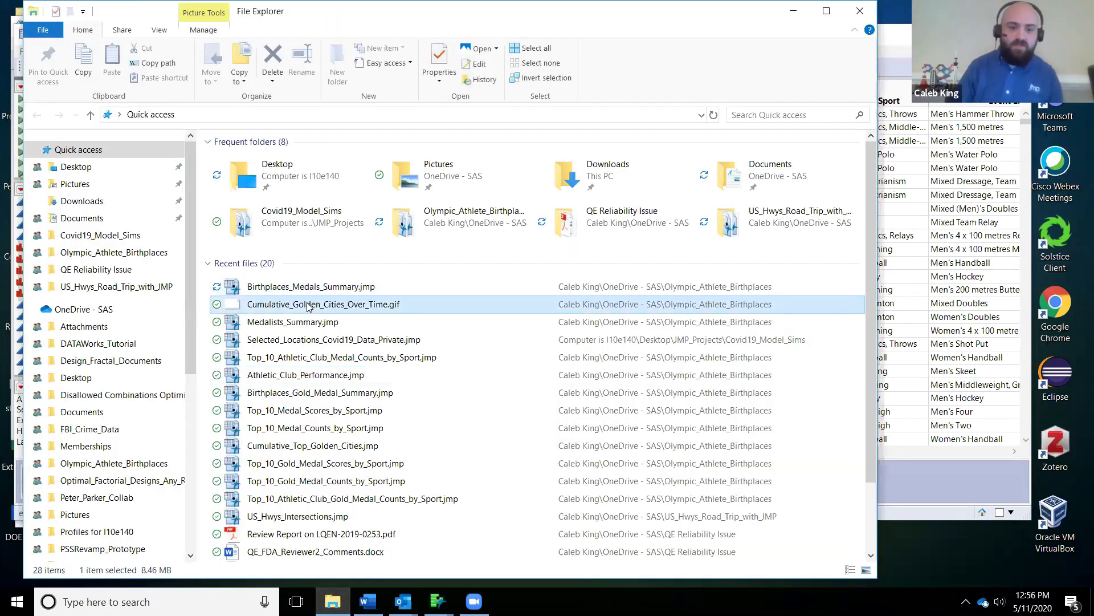
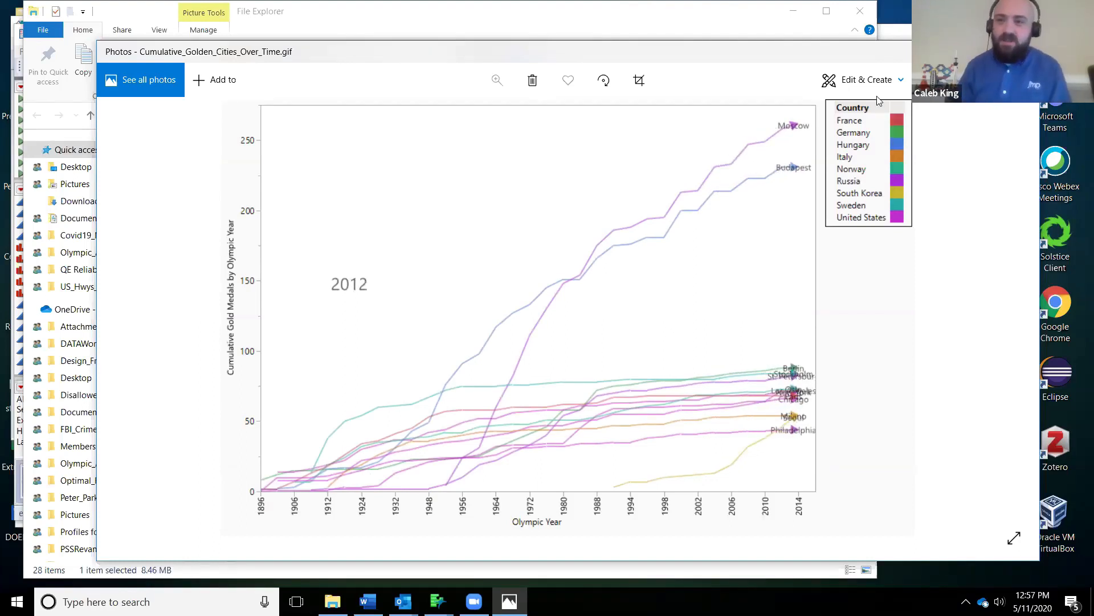
Step: Close the Cumulative_Golden_Cities_Over_Time.gif image and minimize File Explorer to return to the Champion Cities graph in JMP
left_click(1024, 52)
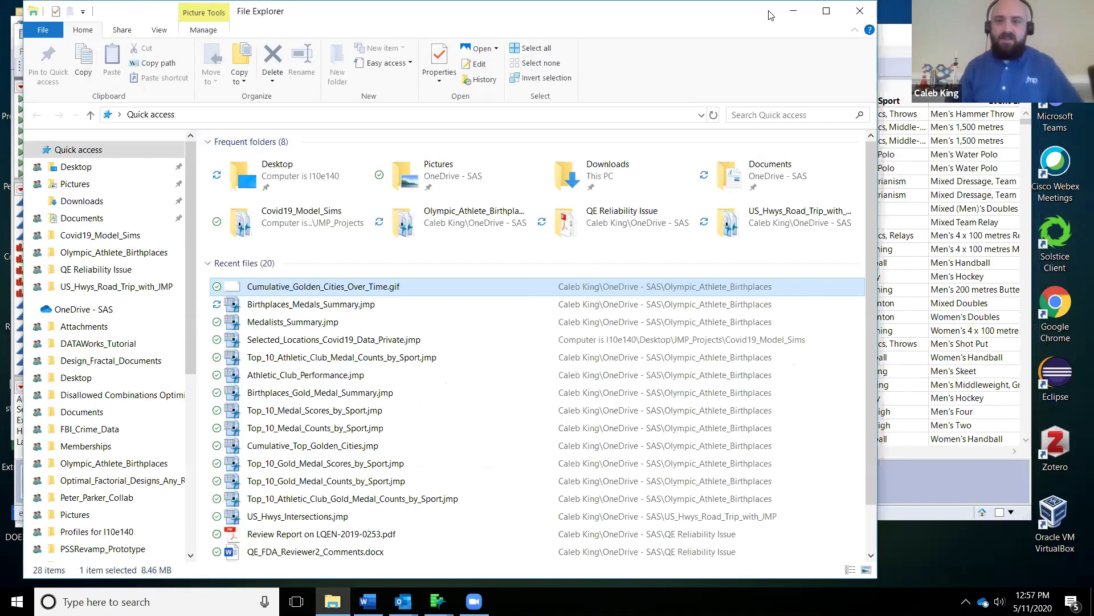
left_click(795, 14)
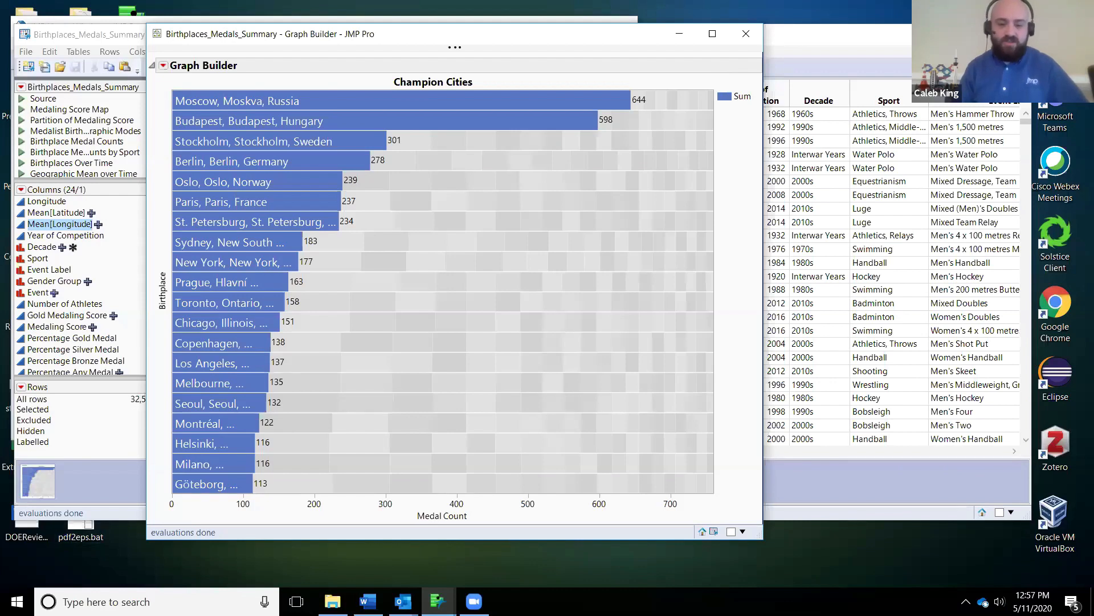
Step: Bring the Birthplaces_Medals_Summary data table in front of the Champion Cities graph and enlarge its saved scripts list to show every script
left_click(437, 601)
left_click(527, 516)
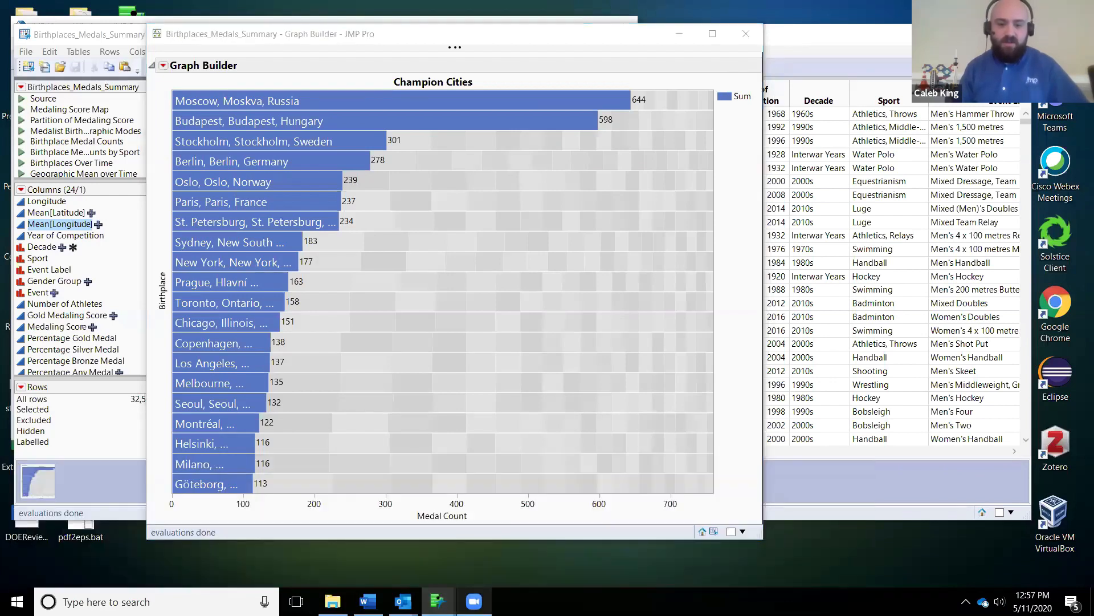
left_click(105, 36)
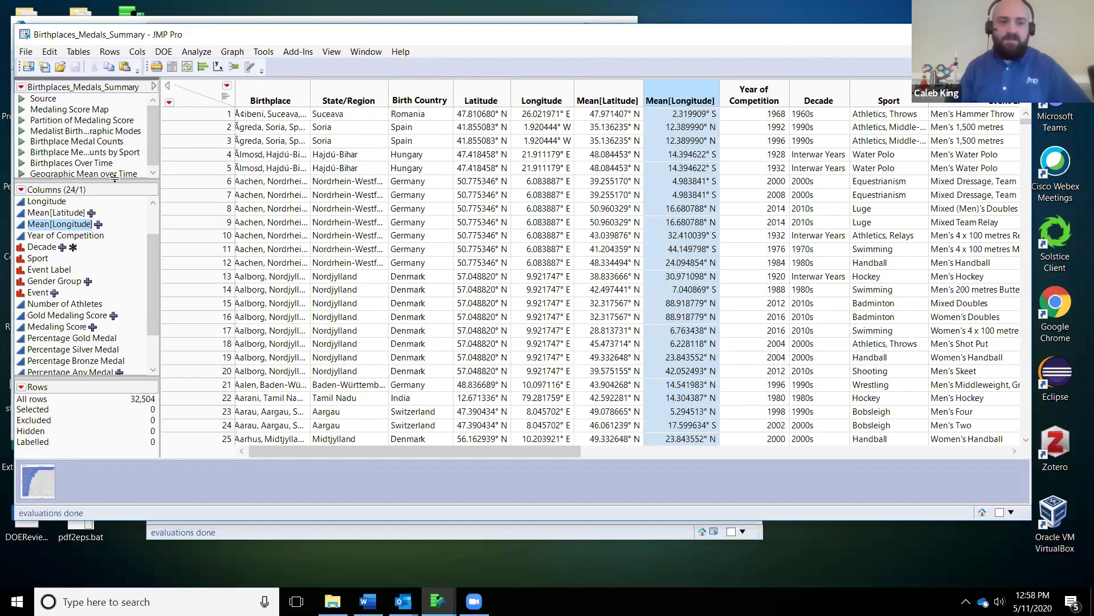
left_click_drag(113, 214, 112, 216)
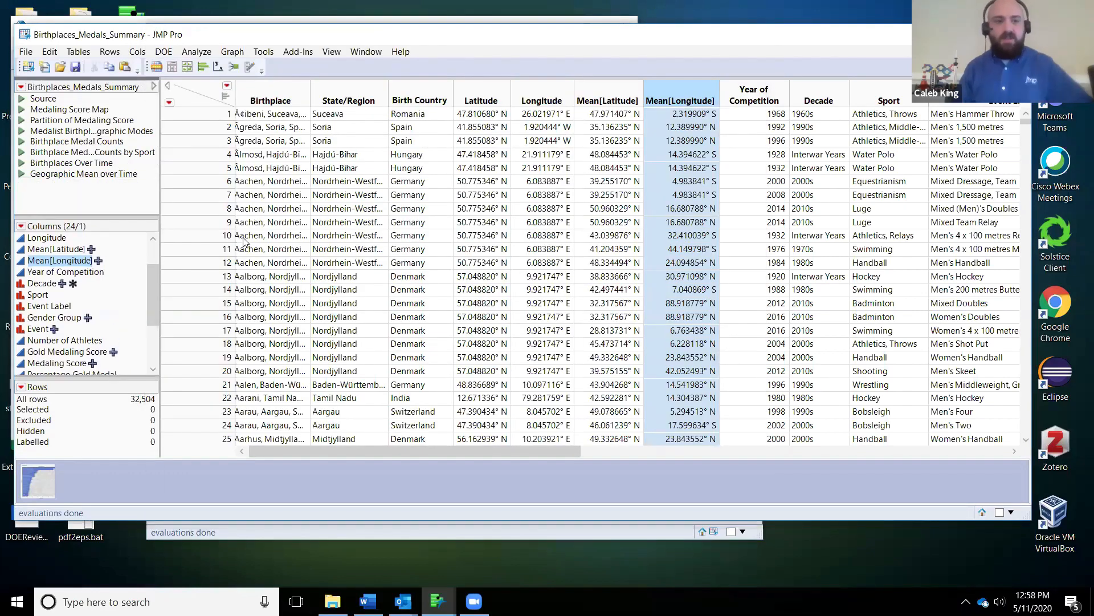